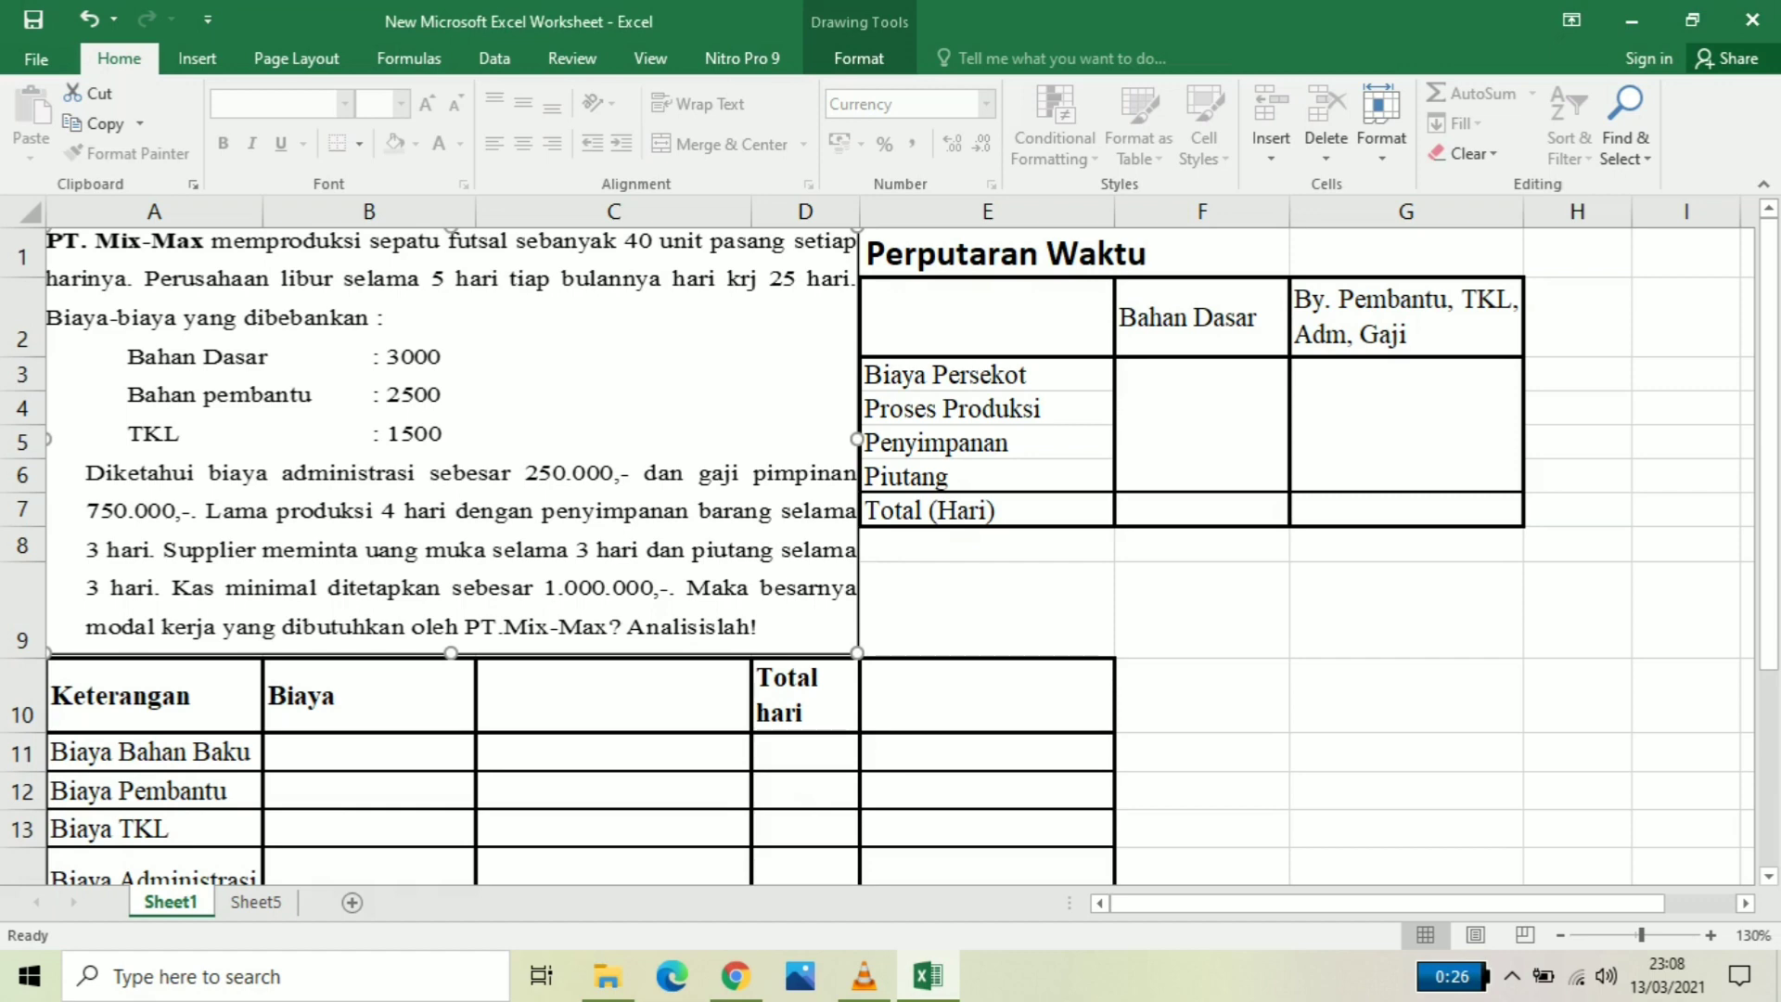
# Open the embedded problem text for editing and highlight "sebanyak 40 unit pasang" in yellow
pyautogui.doubleClick(526, 343)
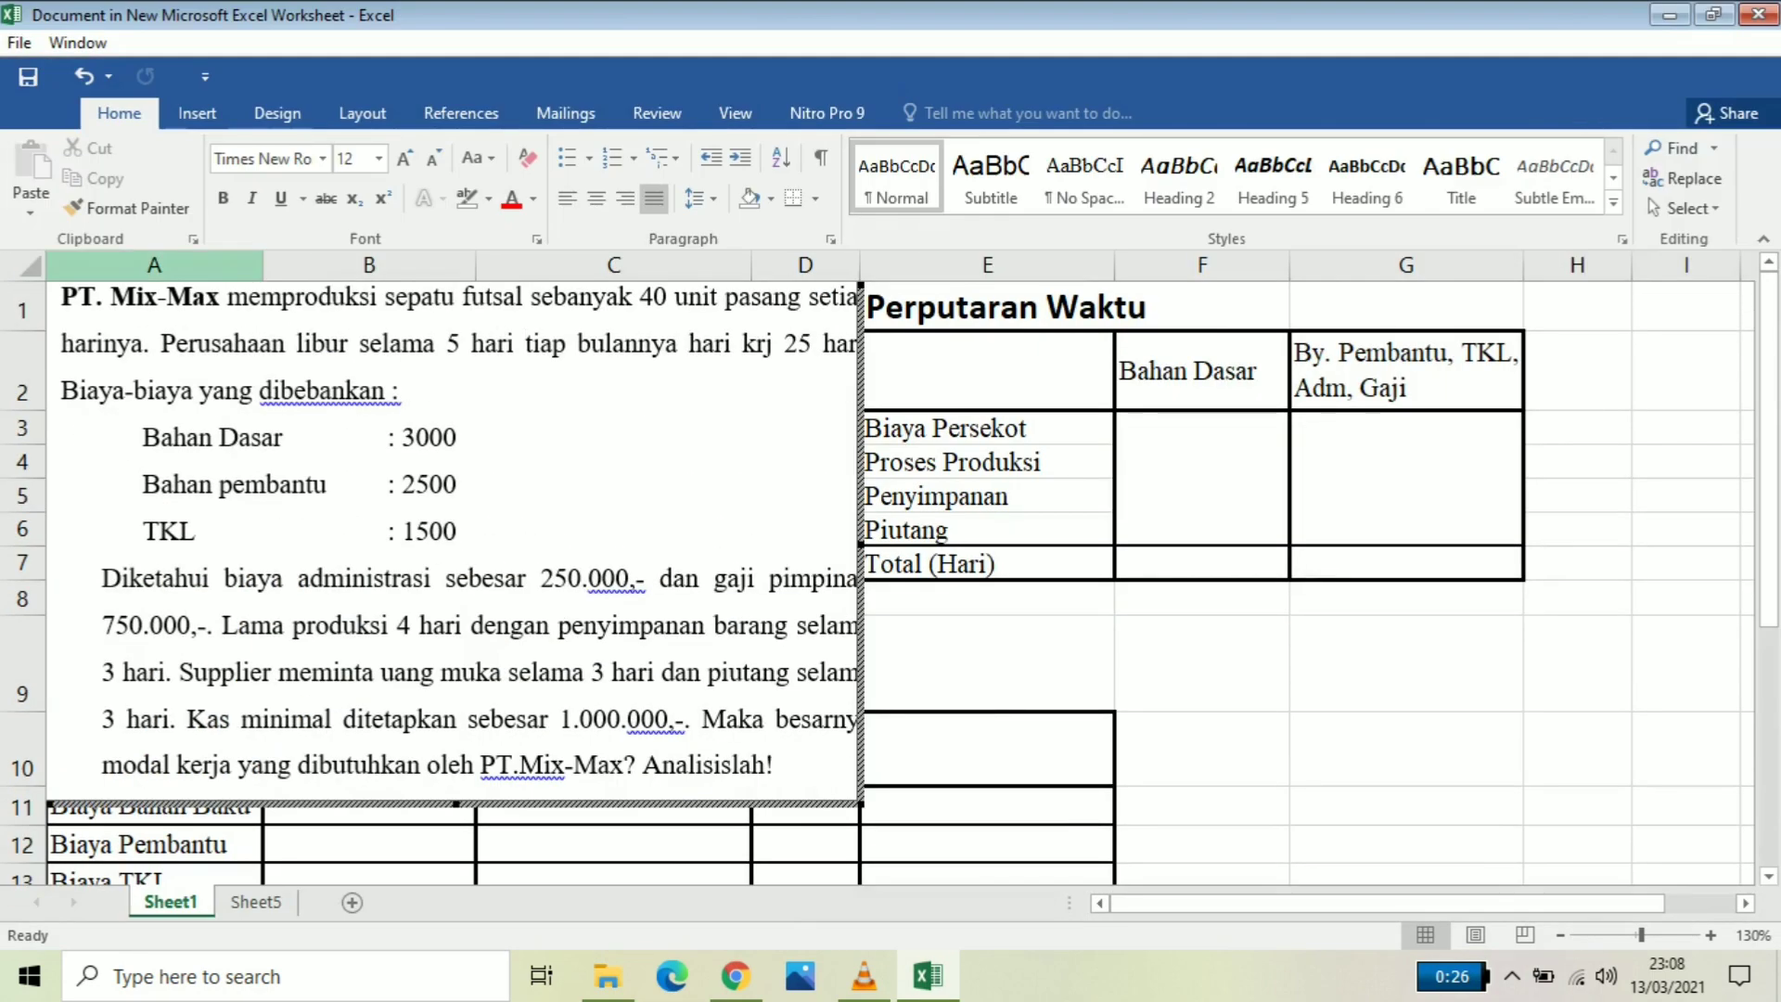
pyautogui.moveTo(61, 297); pyautogui.dragTo(805, 297)
pyautogui.click(554, 297)
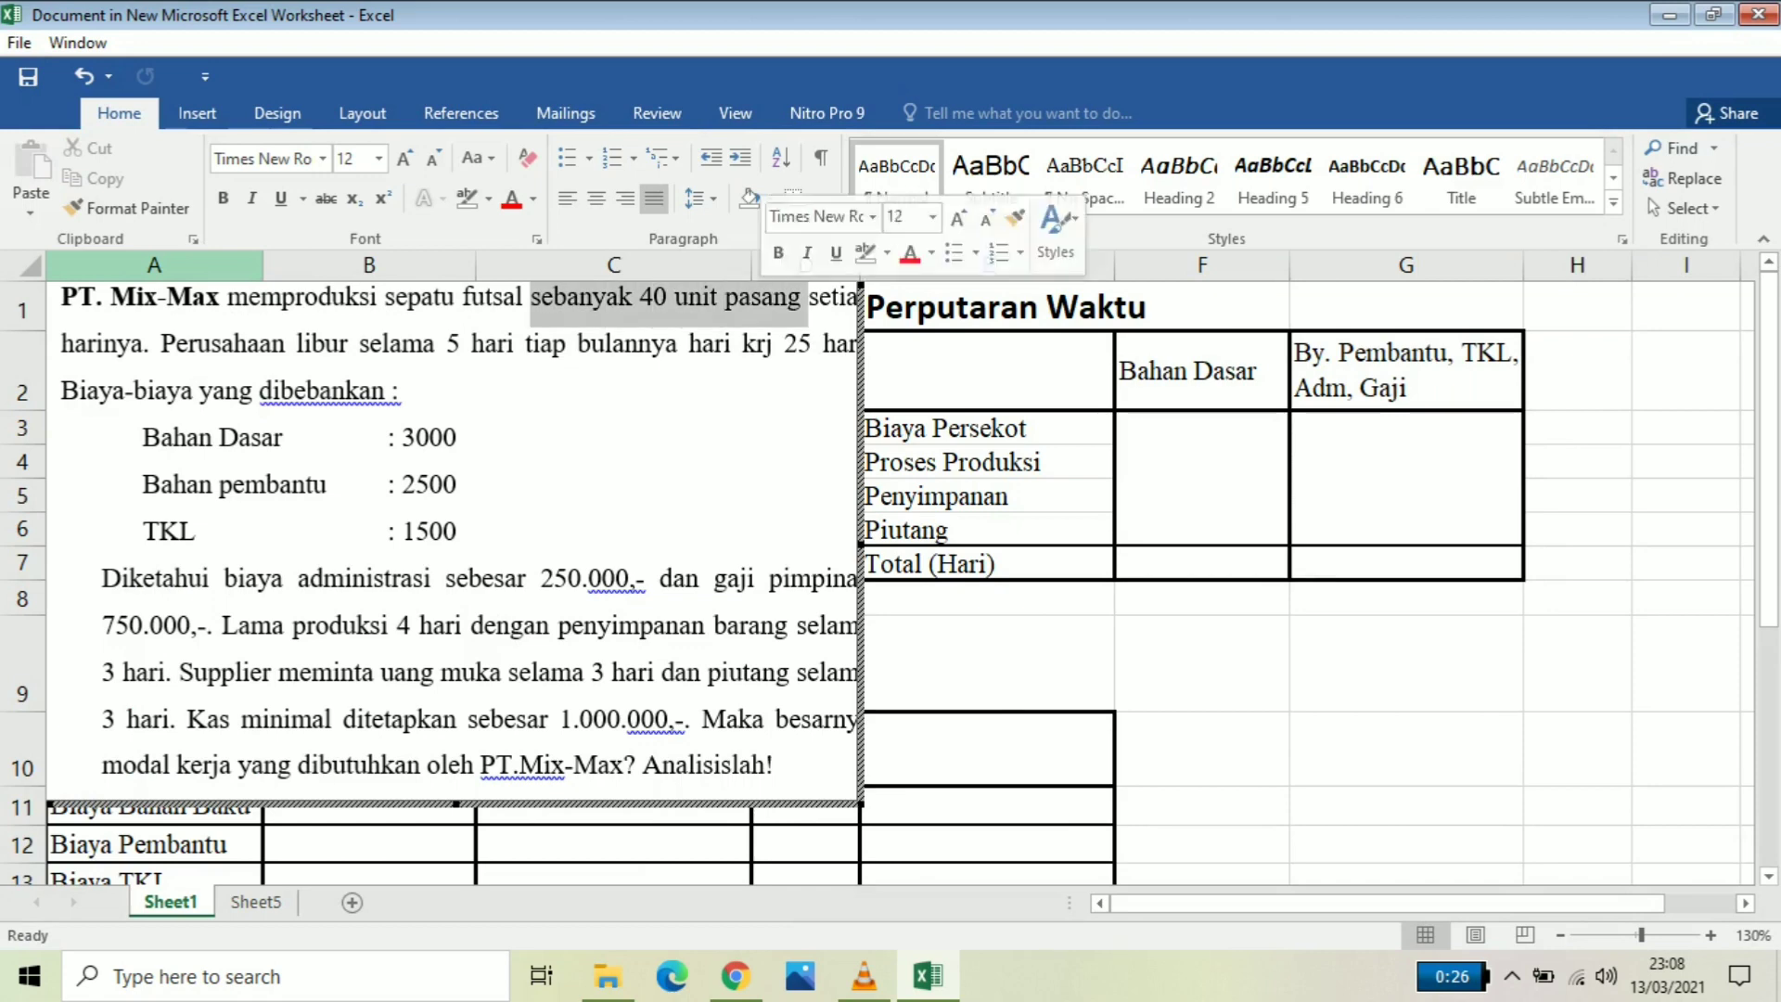
pyautogui.click(488, 199)
pyautogui.click(474, 228)
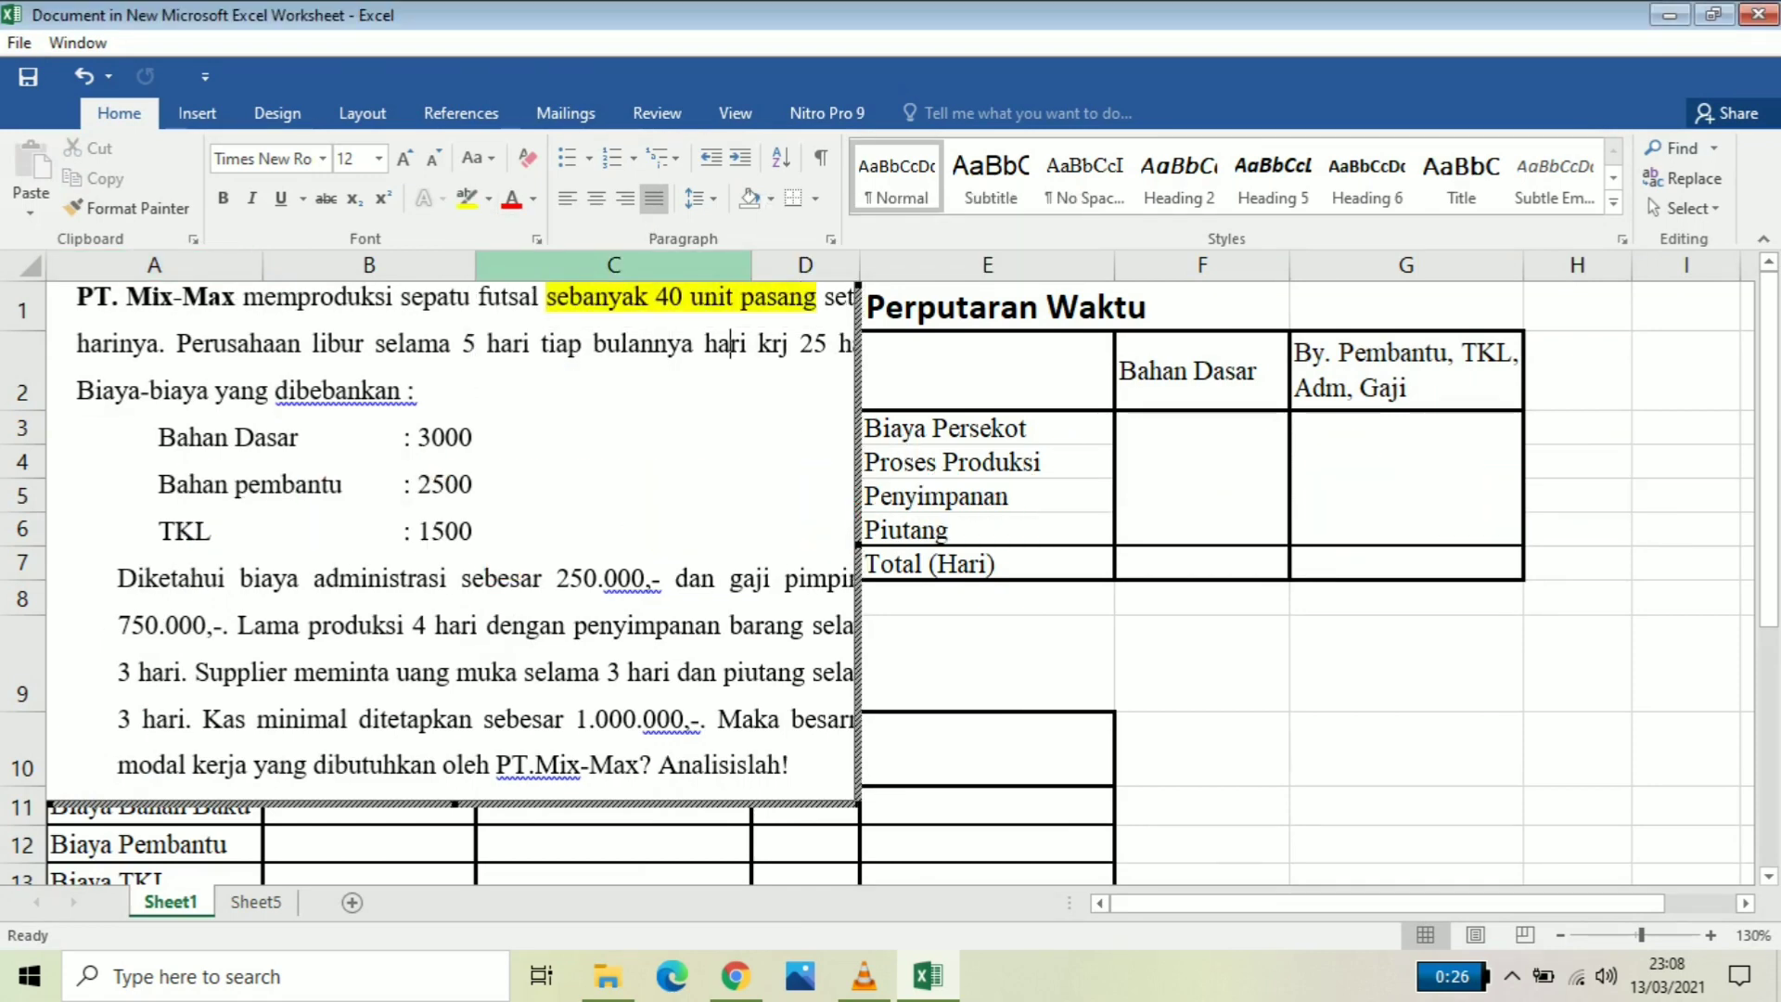
# Color the phrase "hari krj 25 hari." red in the problem text
pyautogui.moveTo(461, 343); pyautogui.dragTo(593, 344)
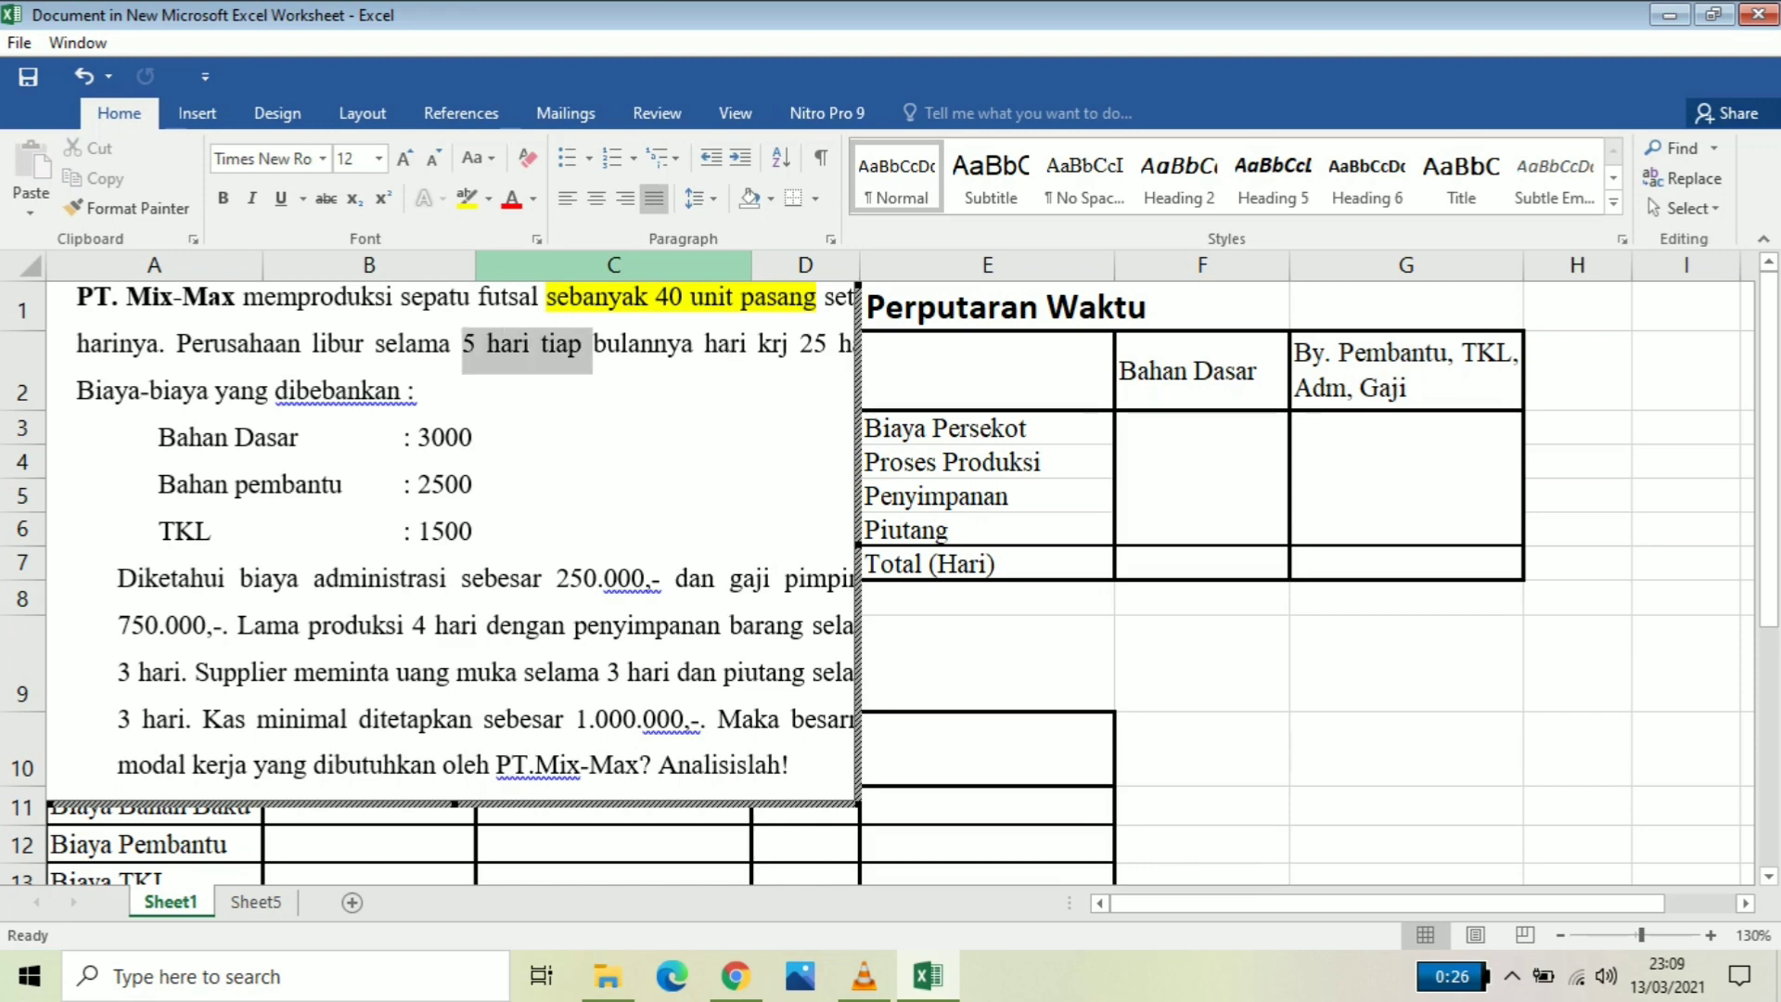
pyautogui.click(640, 343)
pyautogui.moveTo(703, 343); pyautogui.dragTo(779, 345)
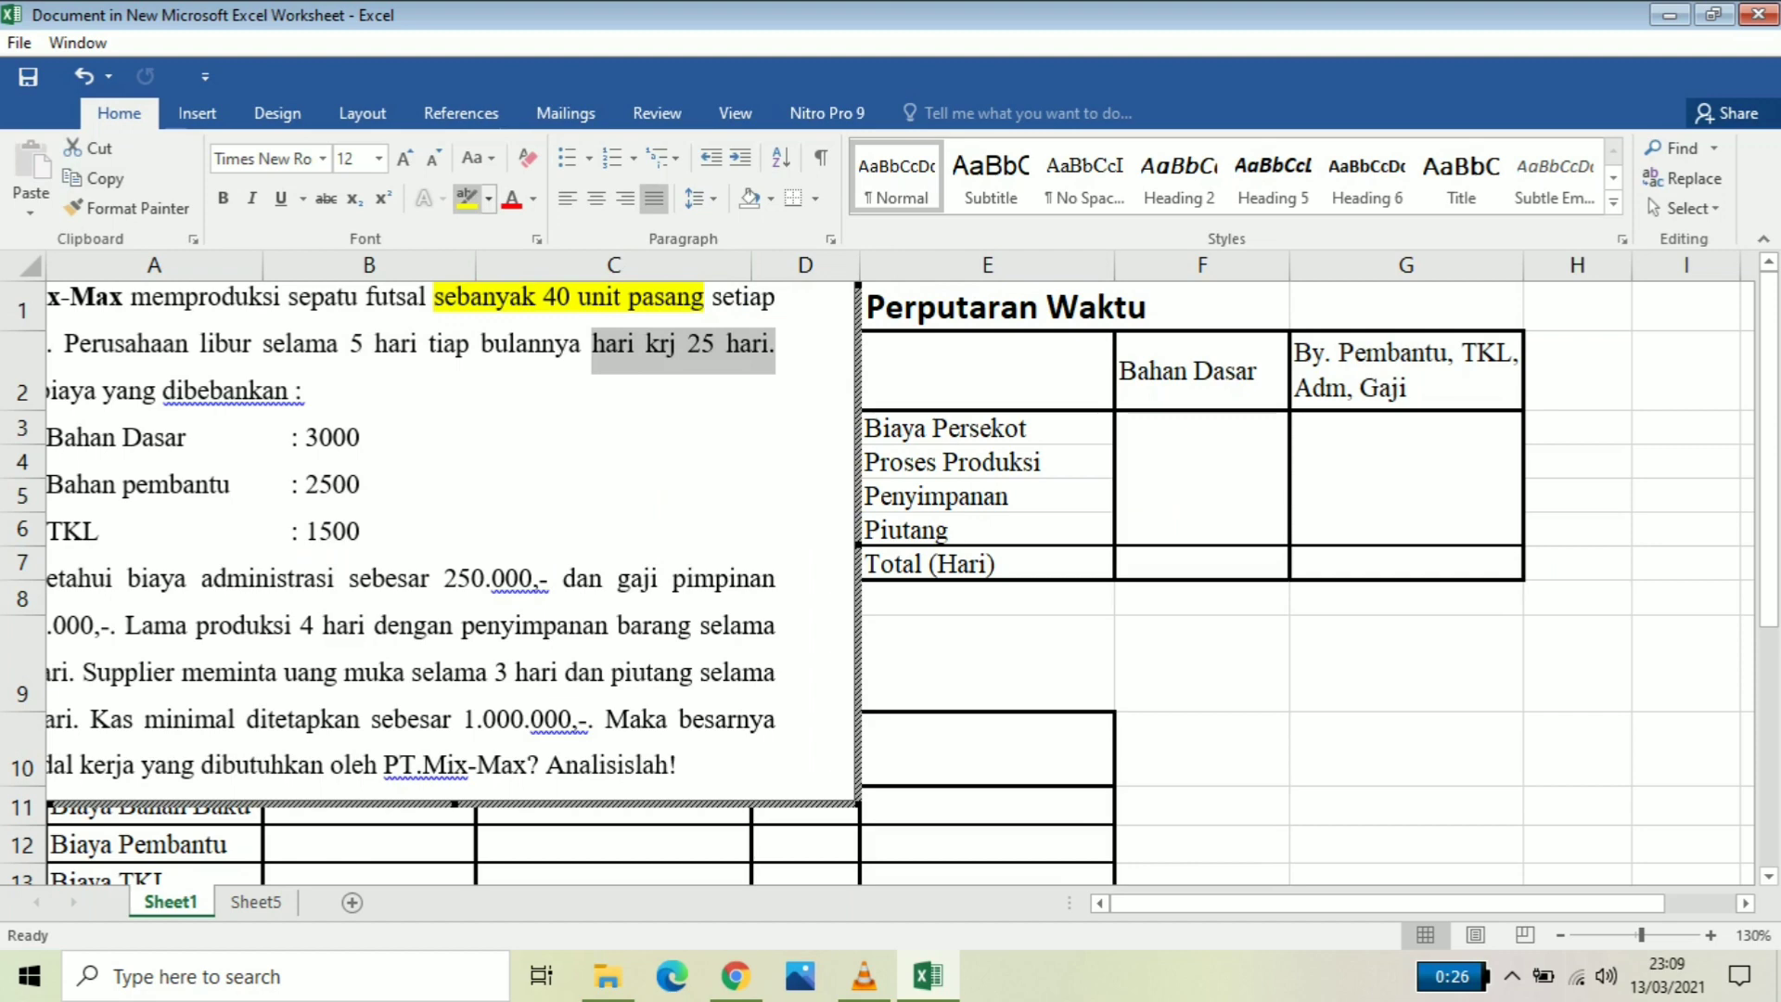
pyautogui.click(511, 198)
pyautogui.click(362, 438)
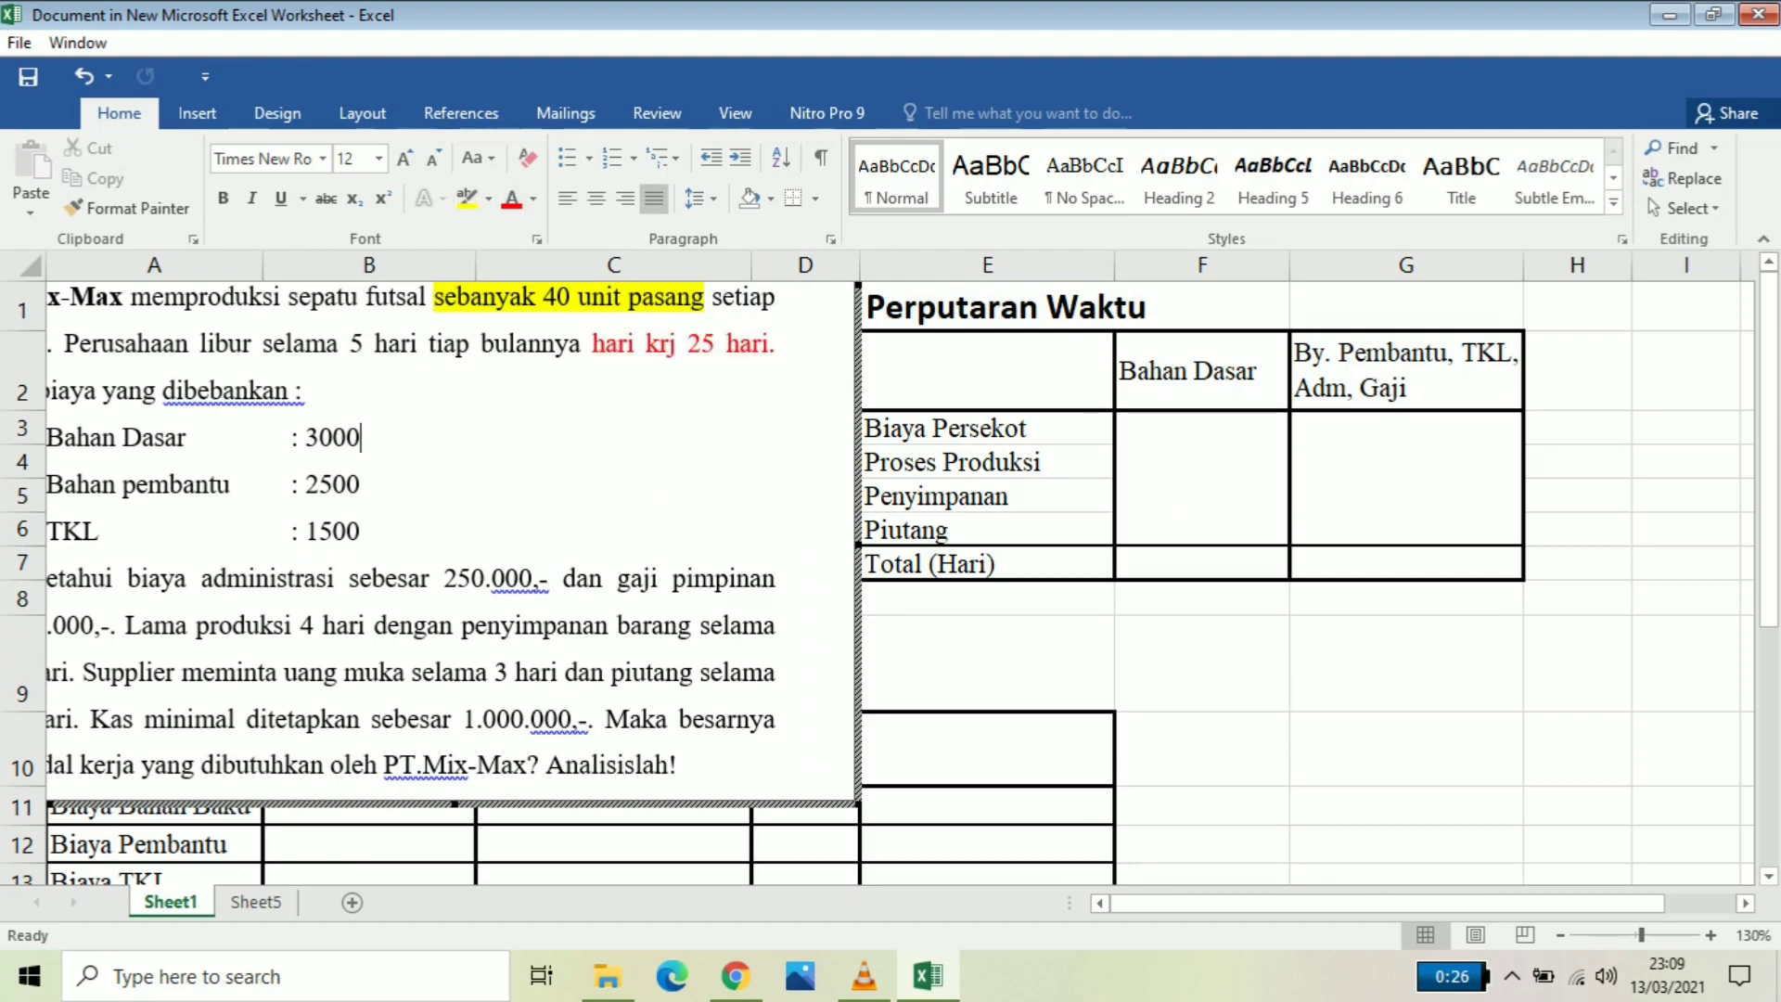
# Review the listed costs in the problem text and highlight "Lama produksi 4 hari" in yellow
pyautogui.moveTo(362, 437); pyautogui.dragTo(211, 438)
pyautogui.click(212, 438)
pyautogui.scroll(-2, 410, 541)
pyautogui.scroll(3, 410, 541)
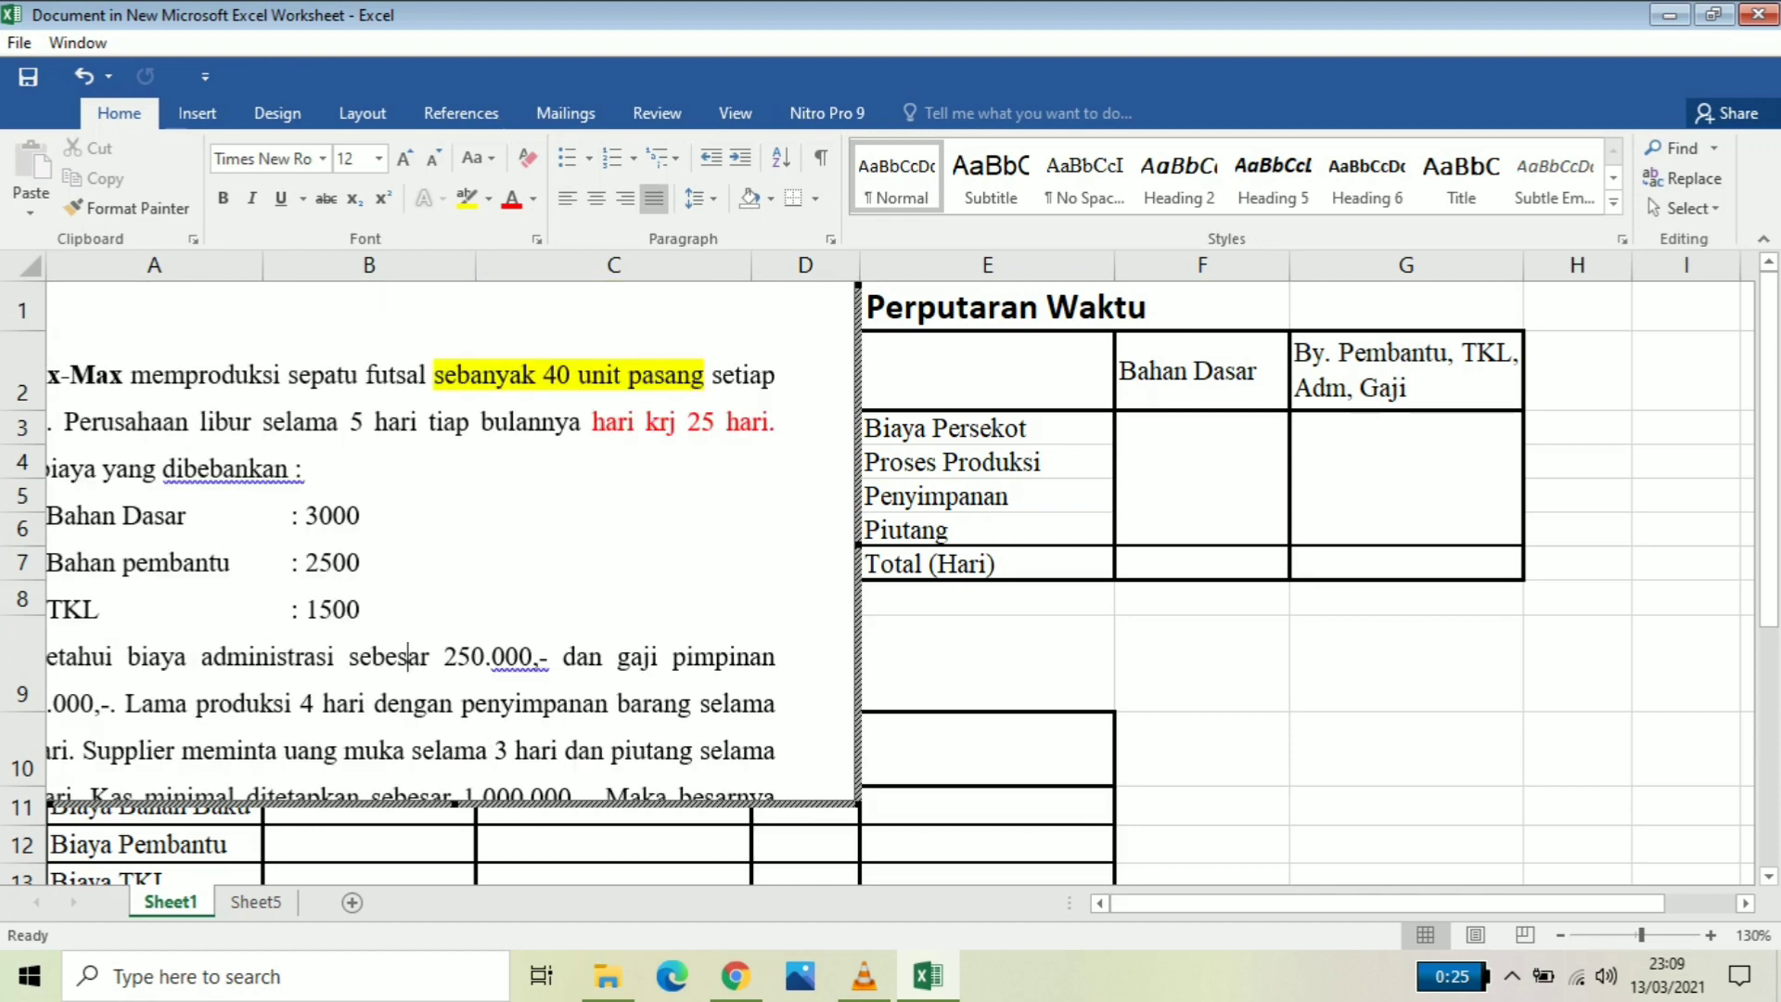
pyautogui.scroll(-1, 409, 655)
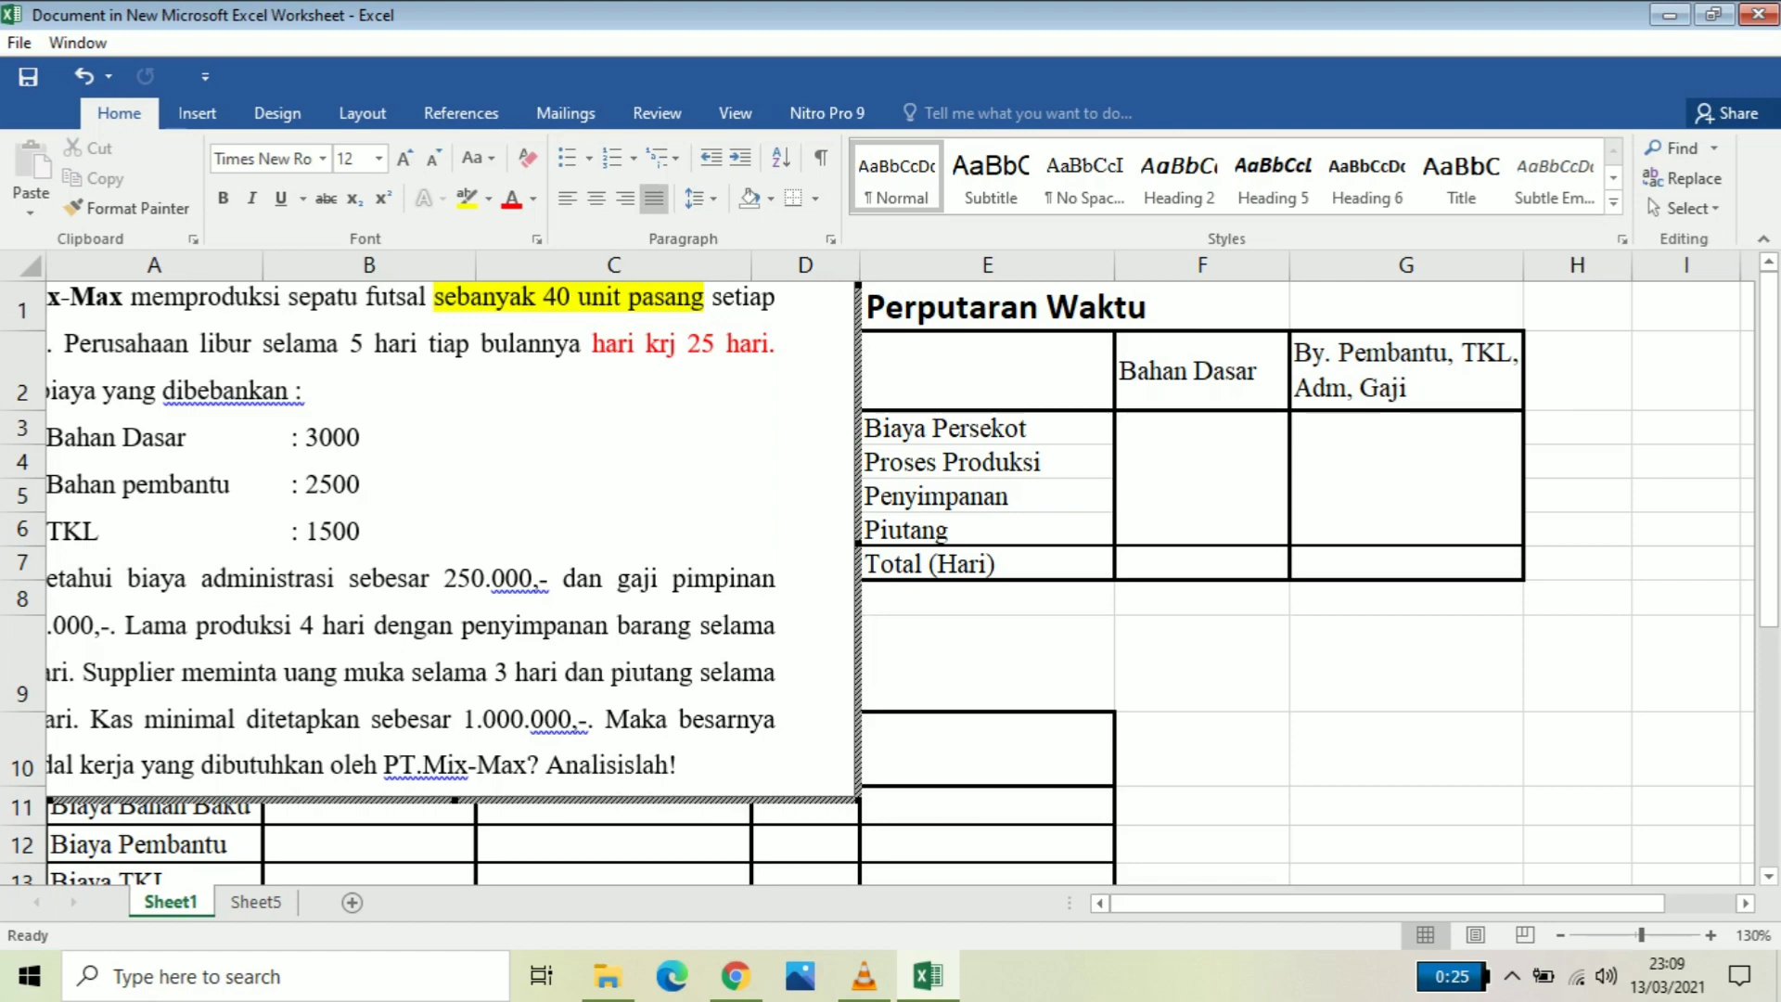
pyautogui.moveTo(617, 581); pyautogui.dragTo(367, 627)
pyautogui.click(467, 198)
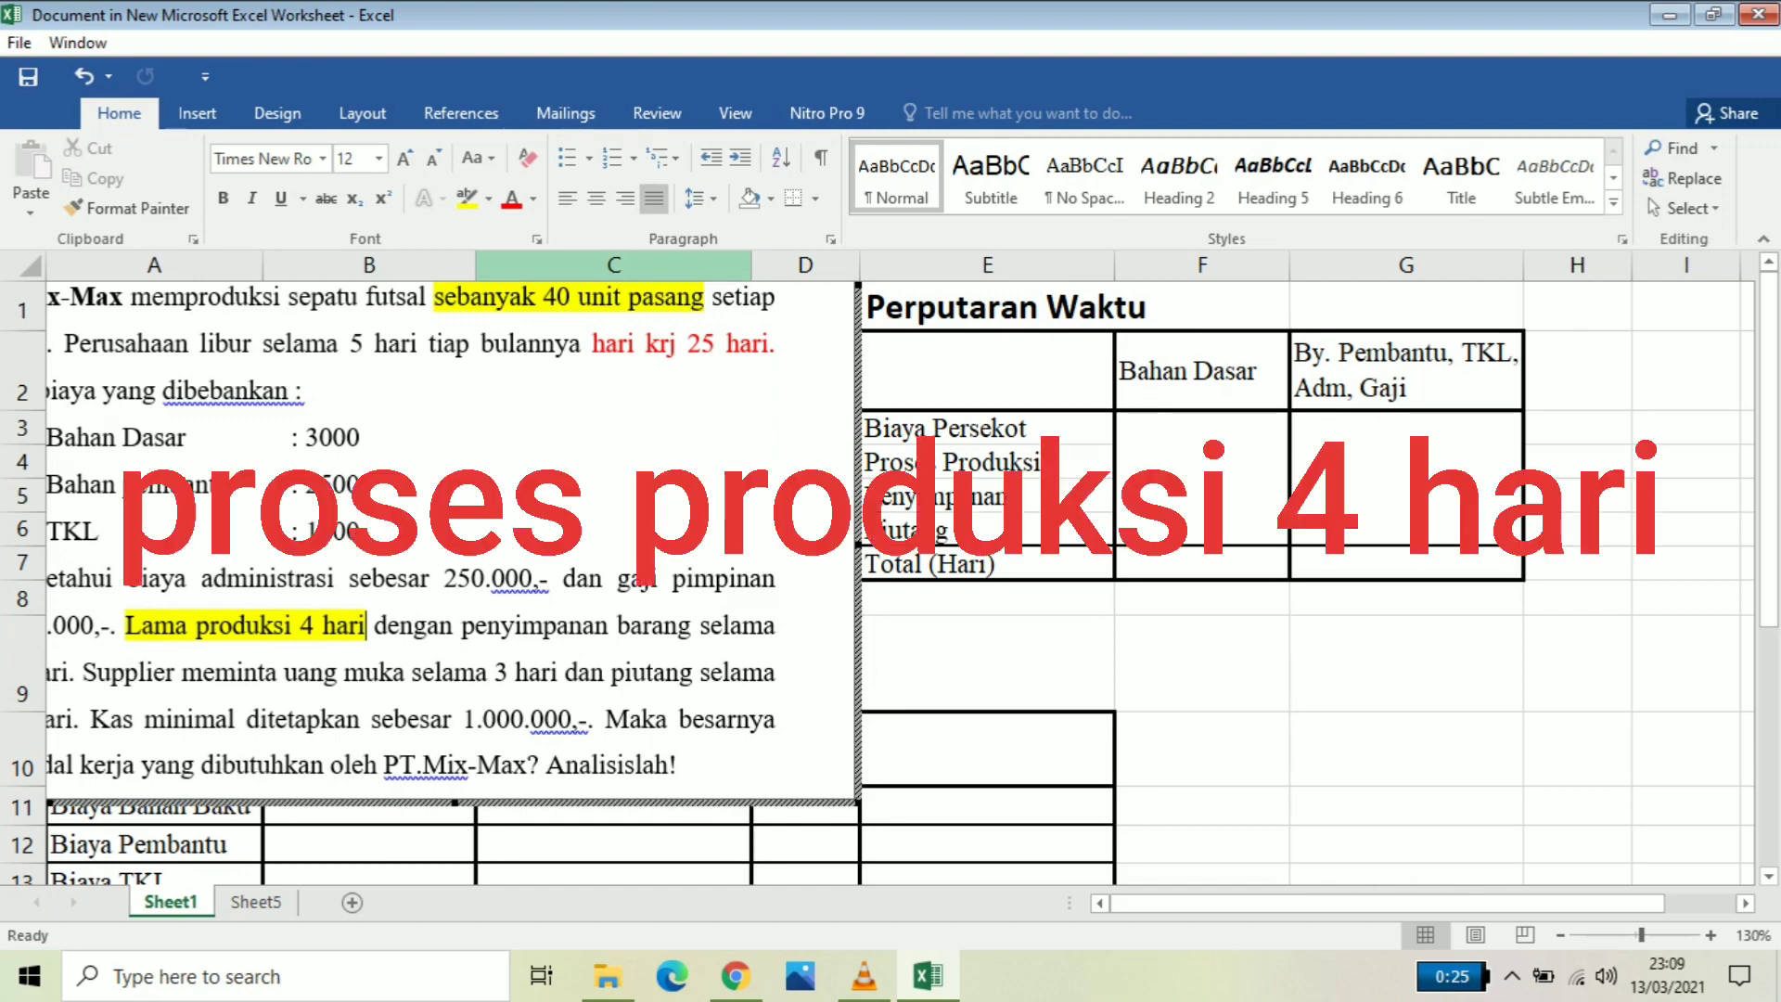
# Highlight "uang muka selama 3 hari" in yellow and leave the embedded text
pyautogui.moveTo(285, 672); pyautogui.dragTo(560, 672)
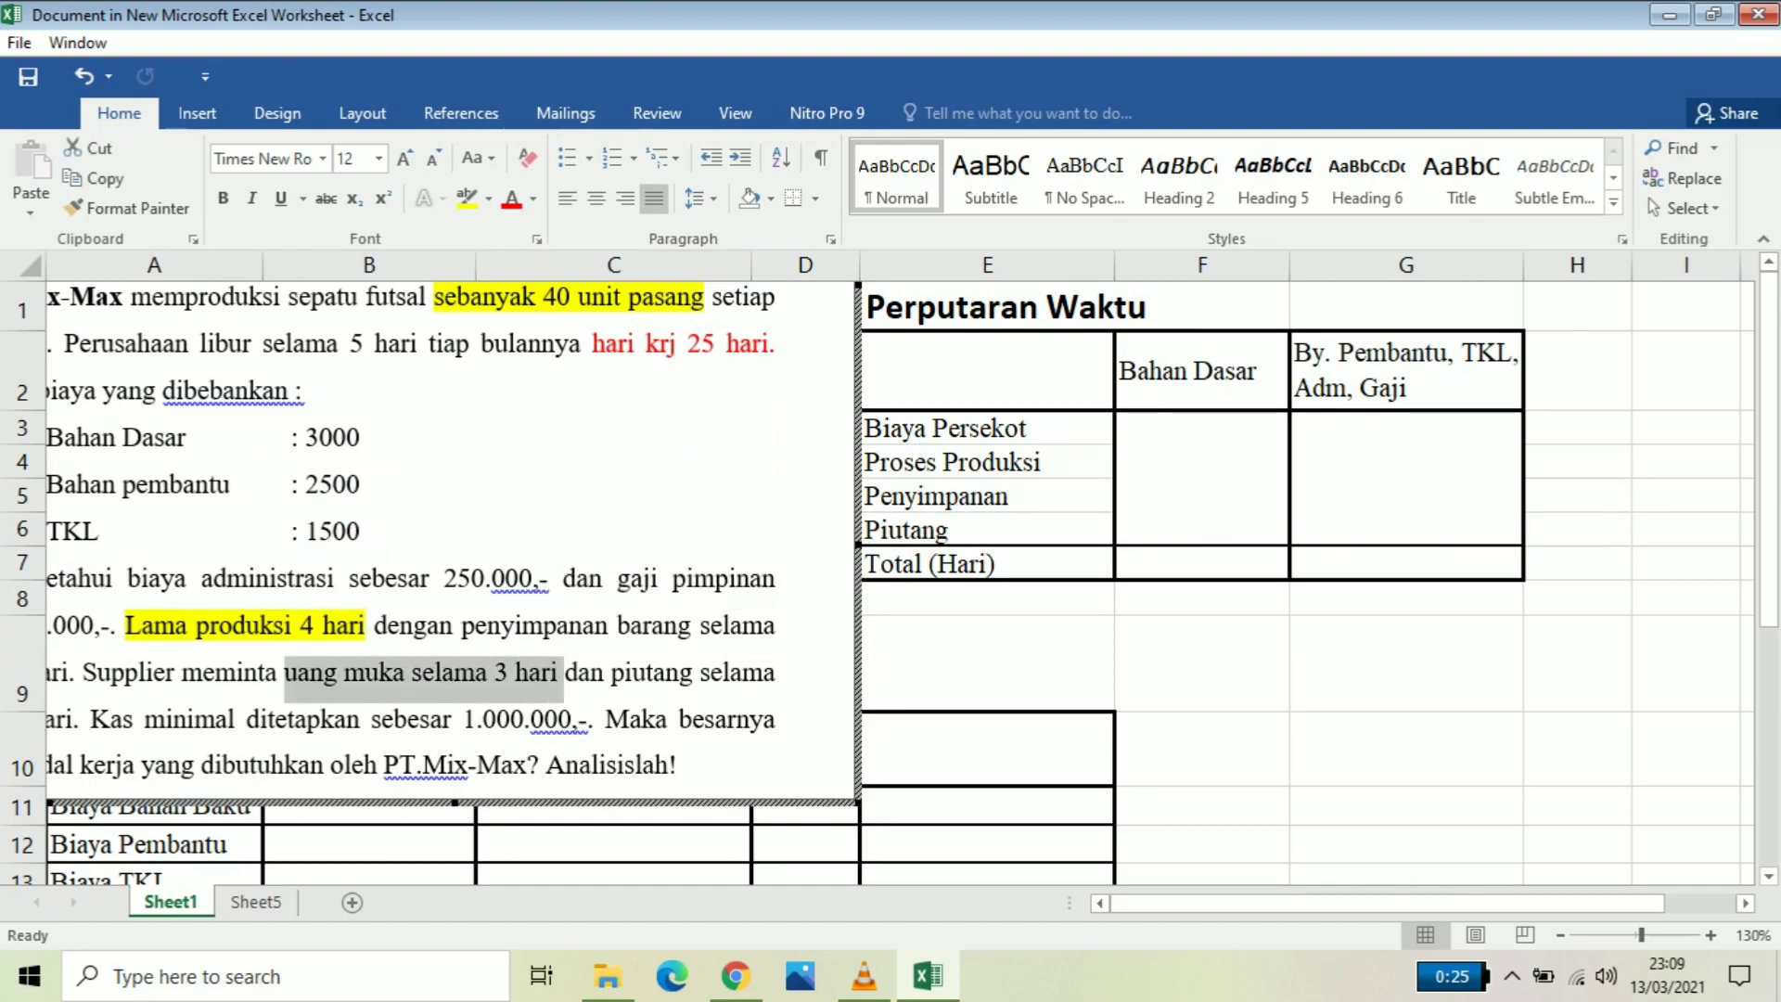
pyautogui.click(466, 198)
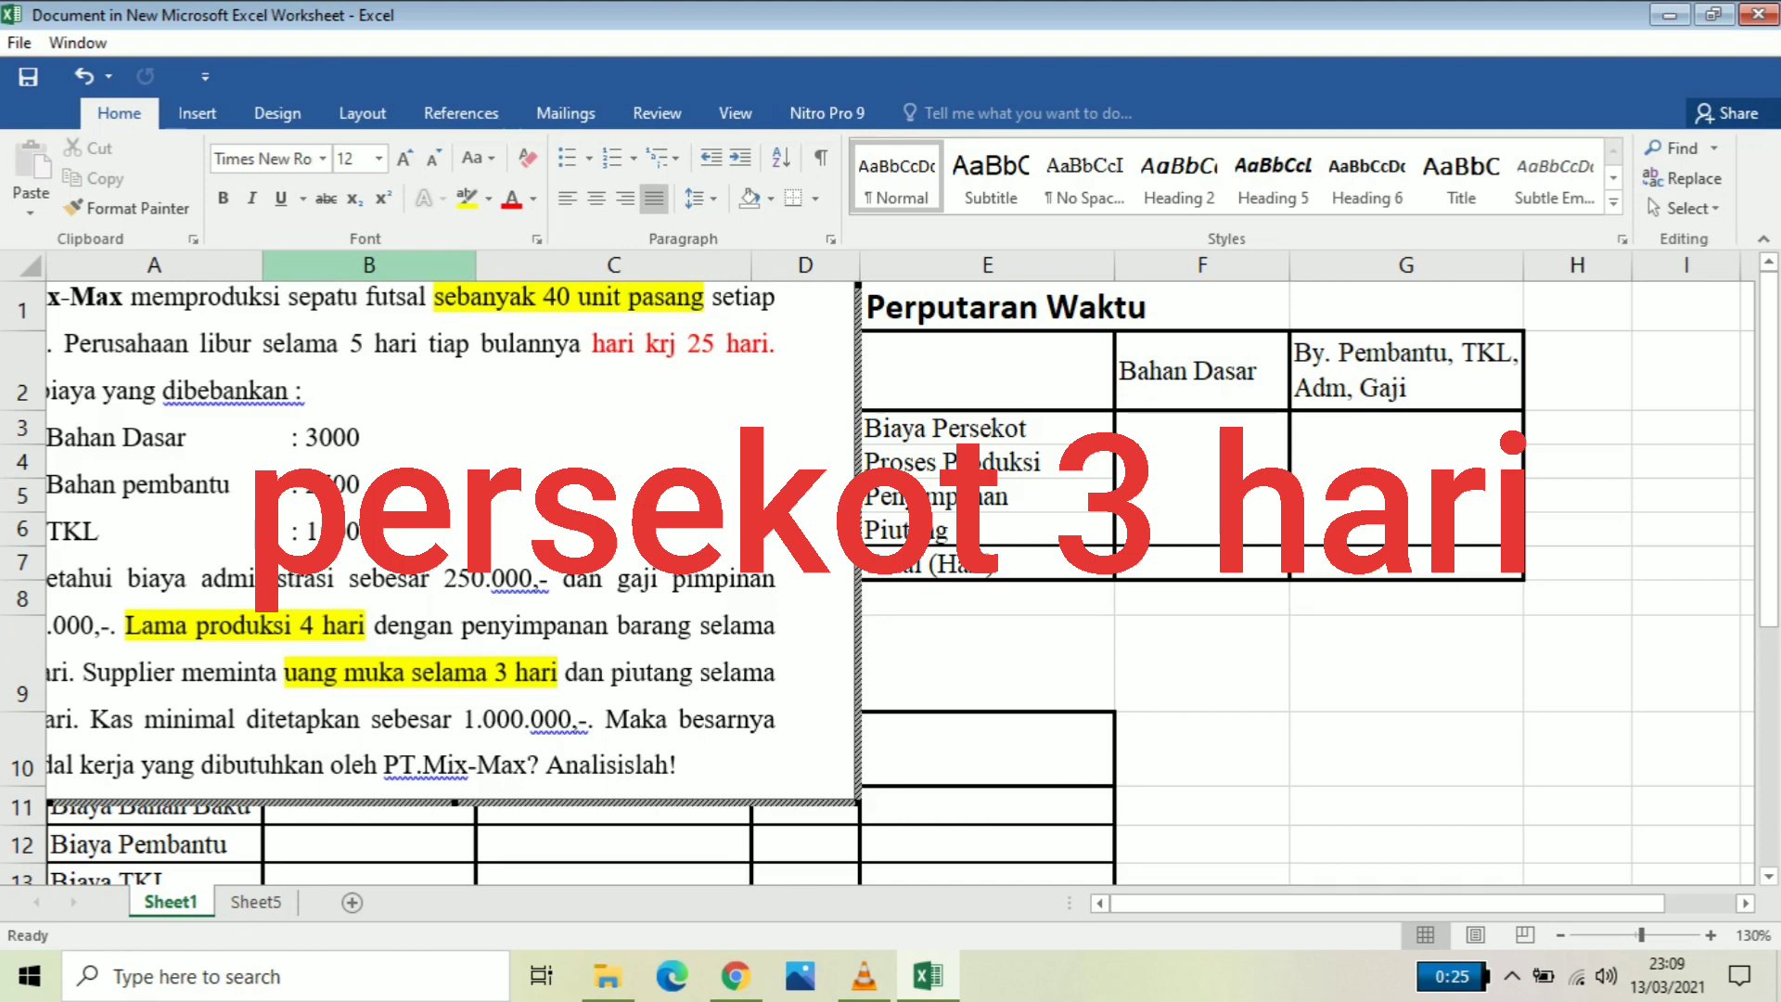
pyautogui.moveTo(611, 675); pyautogui.dragTo(81, 719)
pyautogui.click(988, 664)
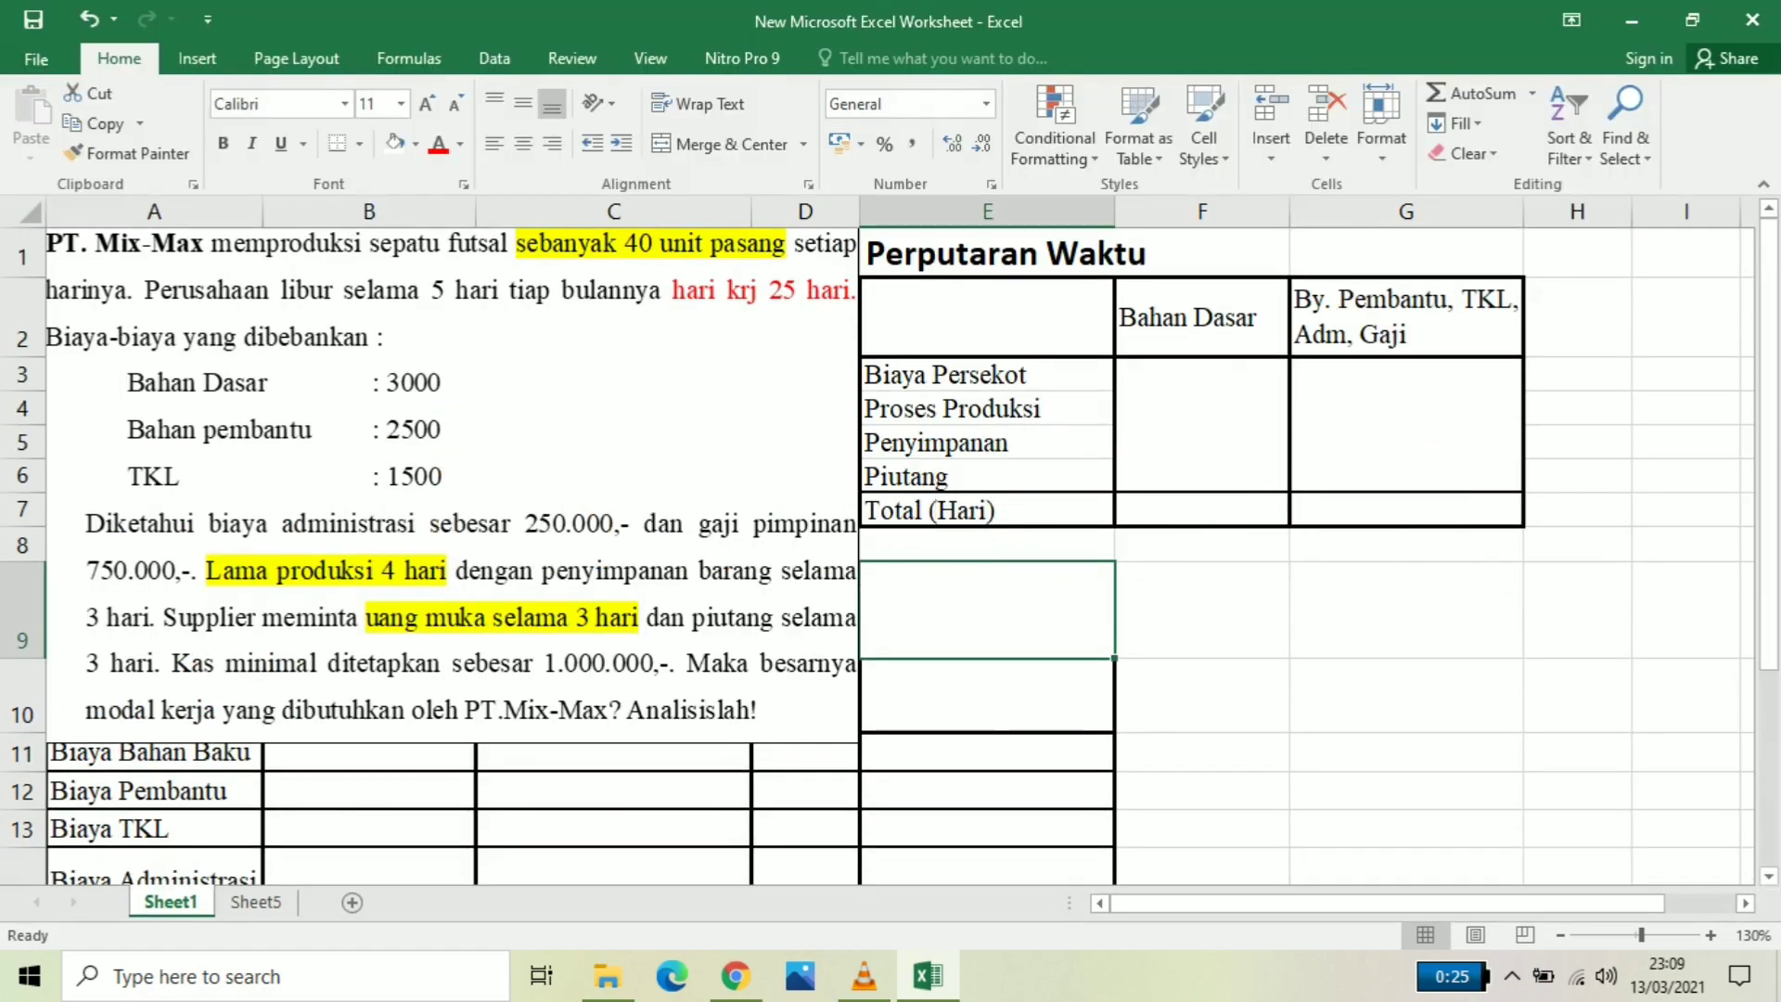
# Reopen the embedded problem text and highlight "piutang selama 3 hari." in yellow
pyautogui.click(557, 556)
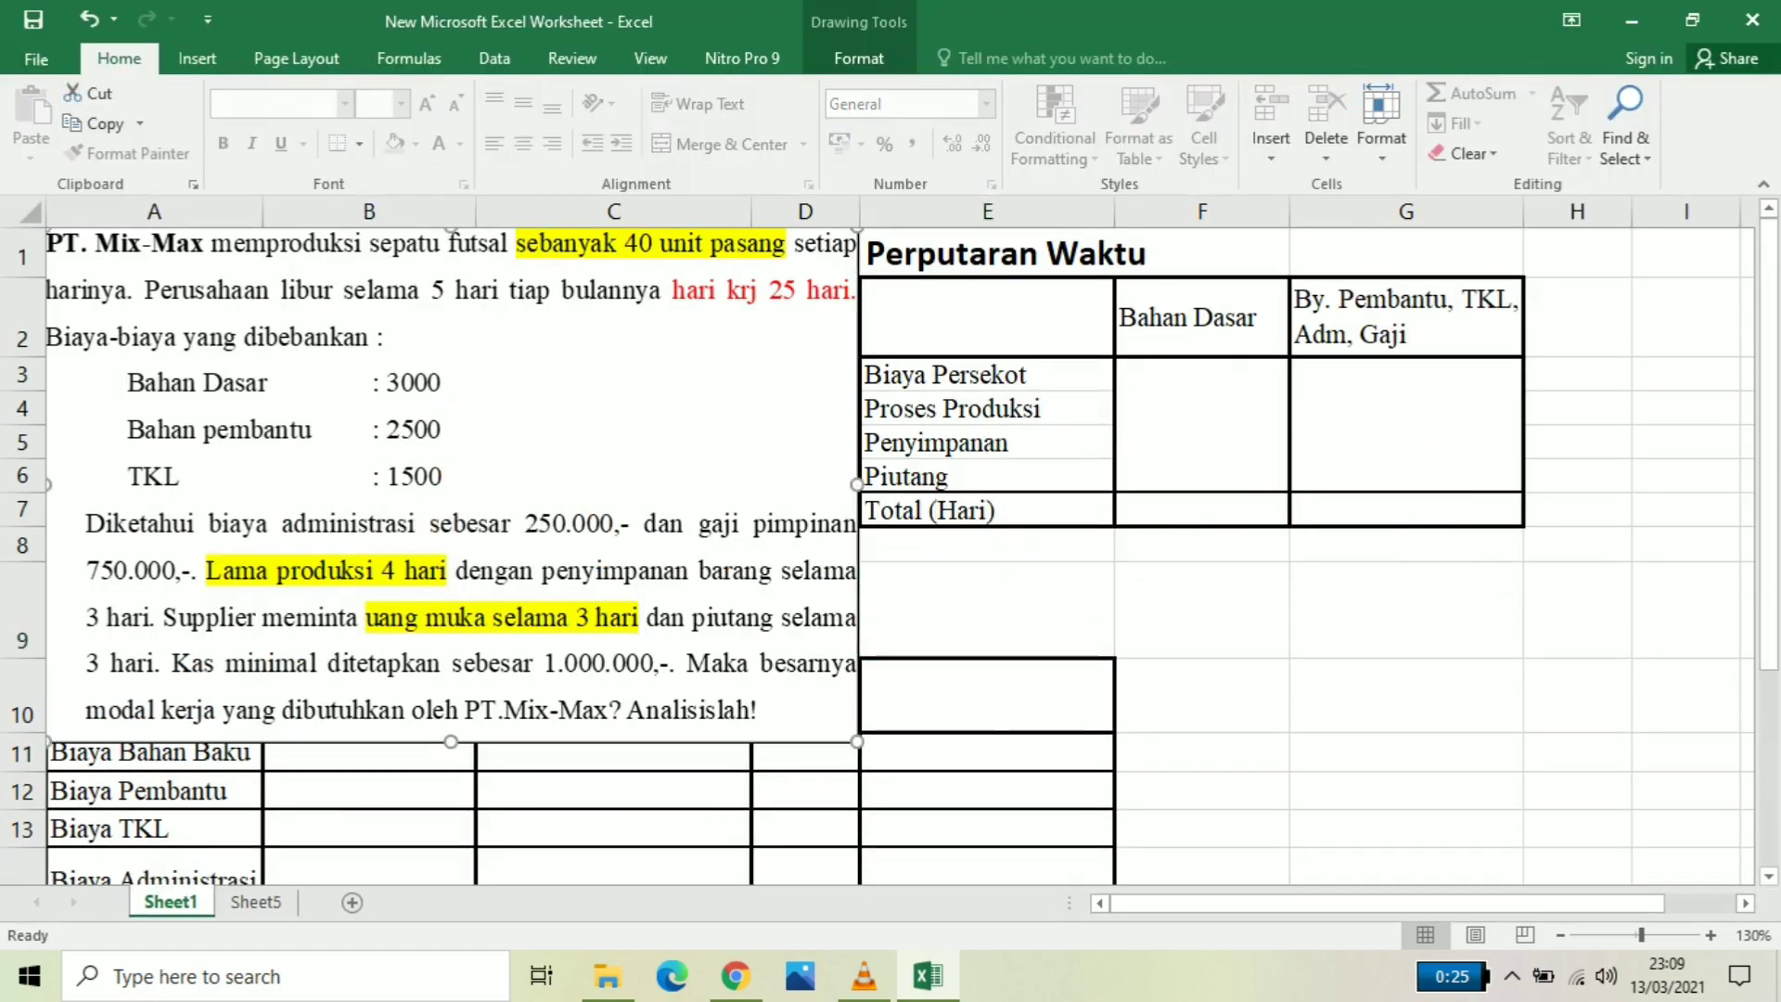
pyautogui.doubleClick(514, 343)
pyautogui.moveTo(724, 672); pyautogui.dragTo(190, 719)
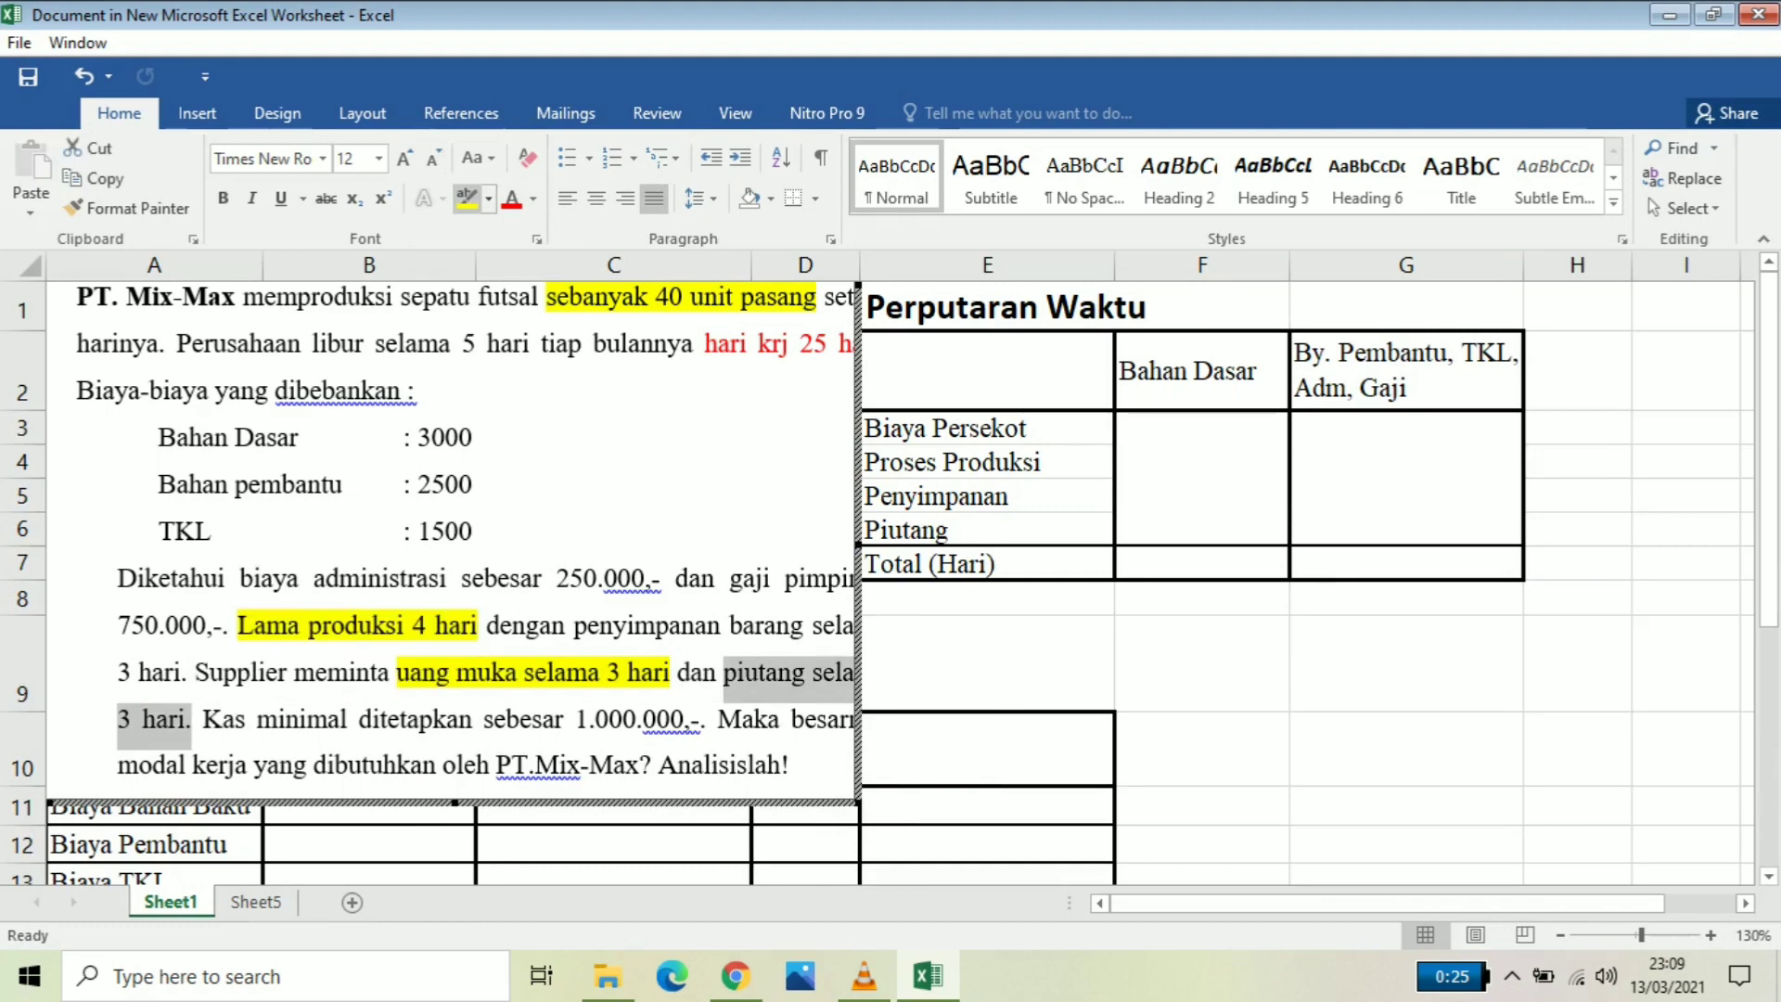
pyautogui.click(467, 197)
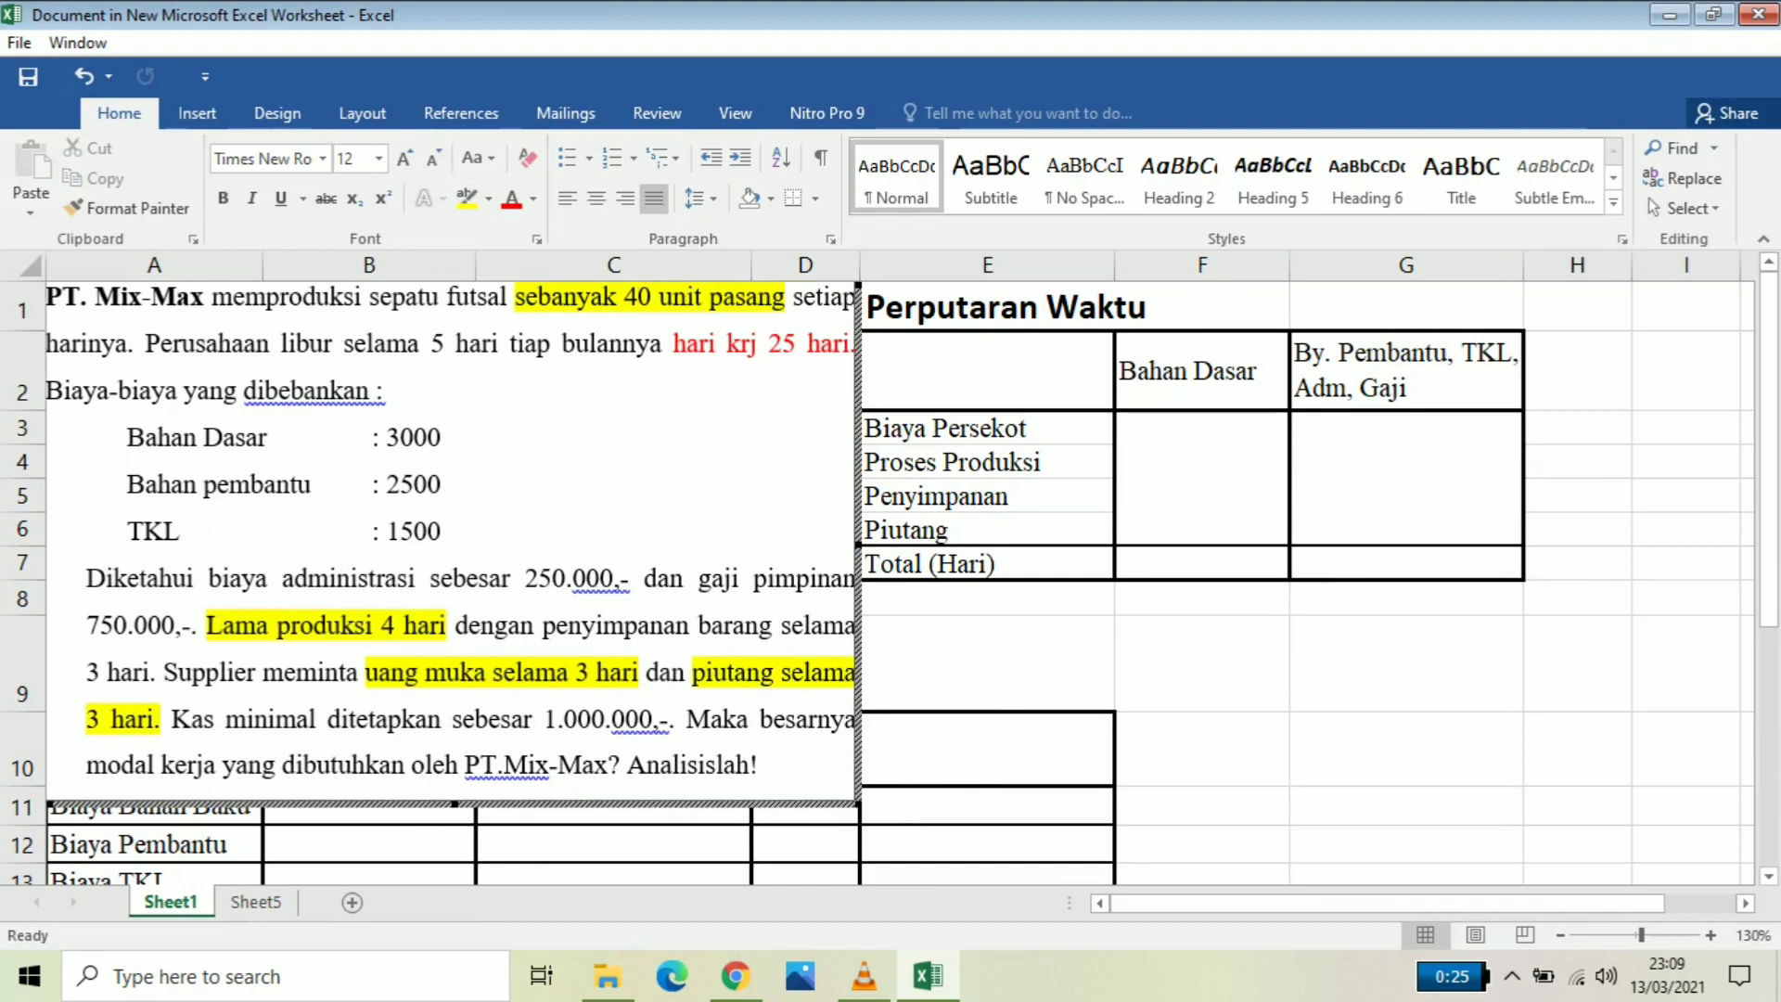
# Highlight "Kas minimal ditetapkan sebesar 1.000.000,-." in yellow and return to the worksheet
pyautogui.moveTo(687, 722); pyautogui.dragTo(172, 722)
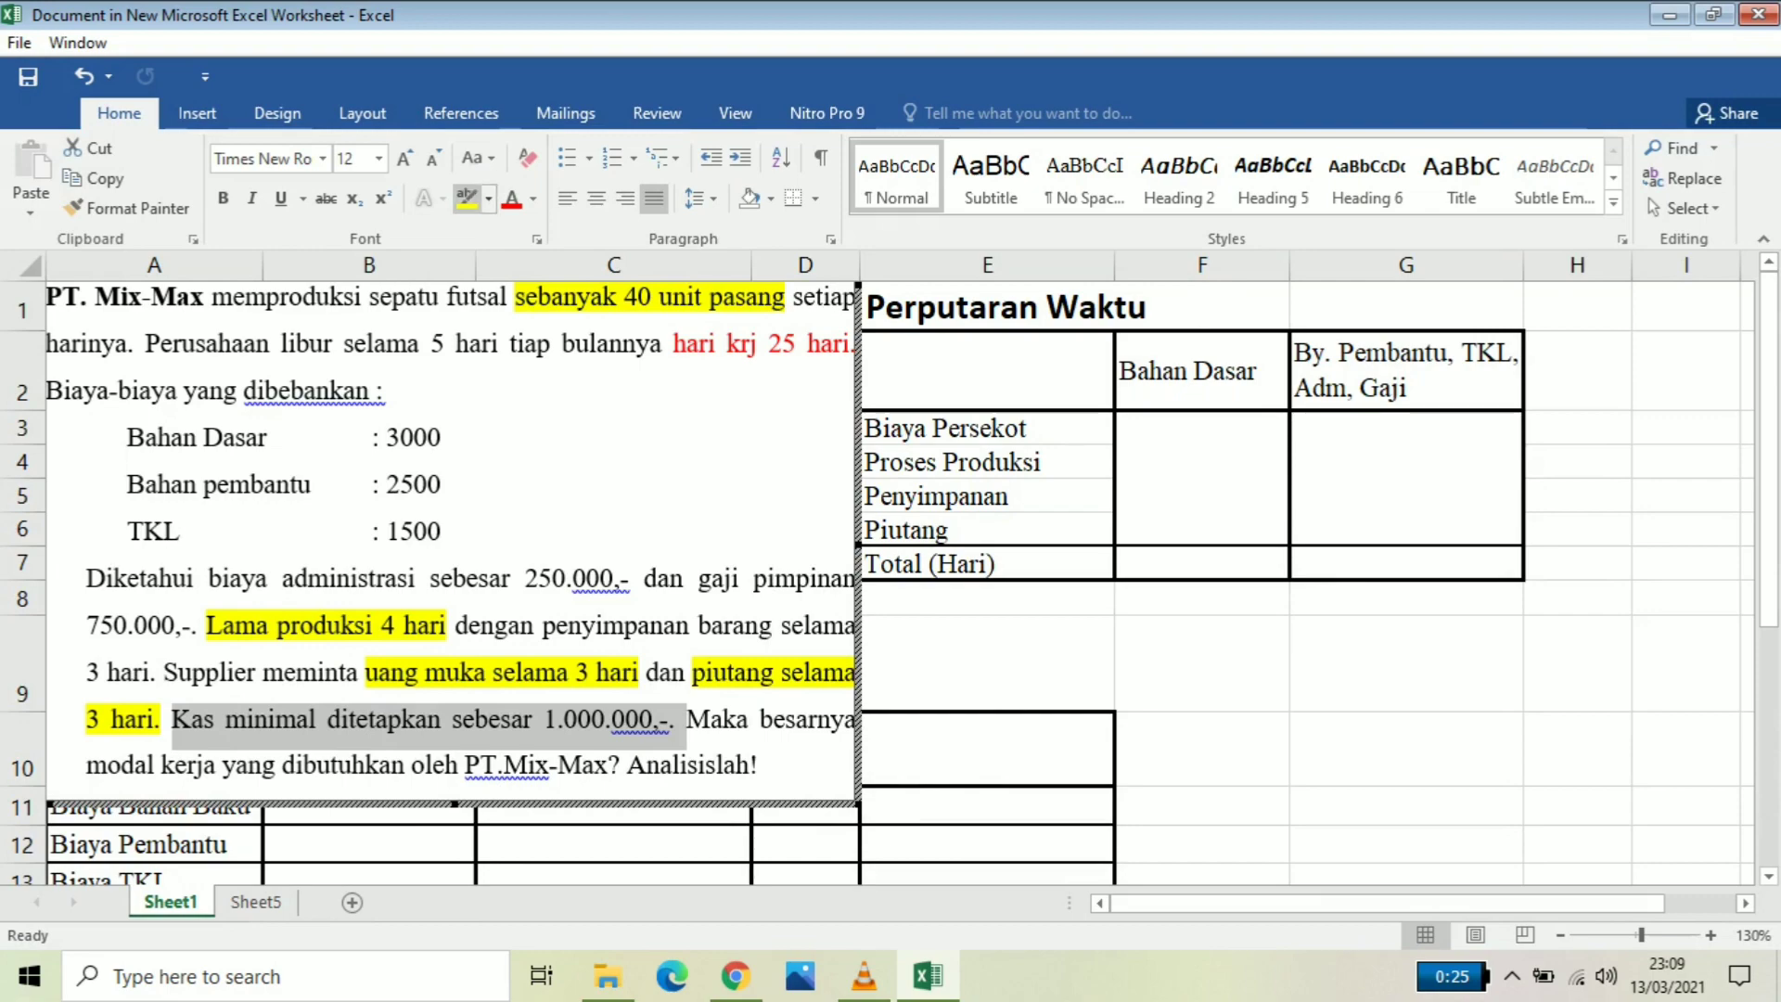
pyautogui.click(466, 197)
pyautogui.click(987, 663)
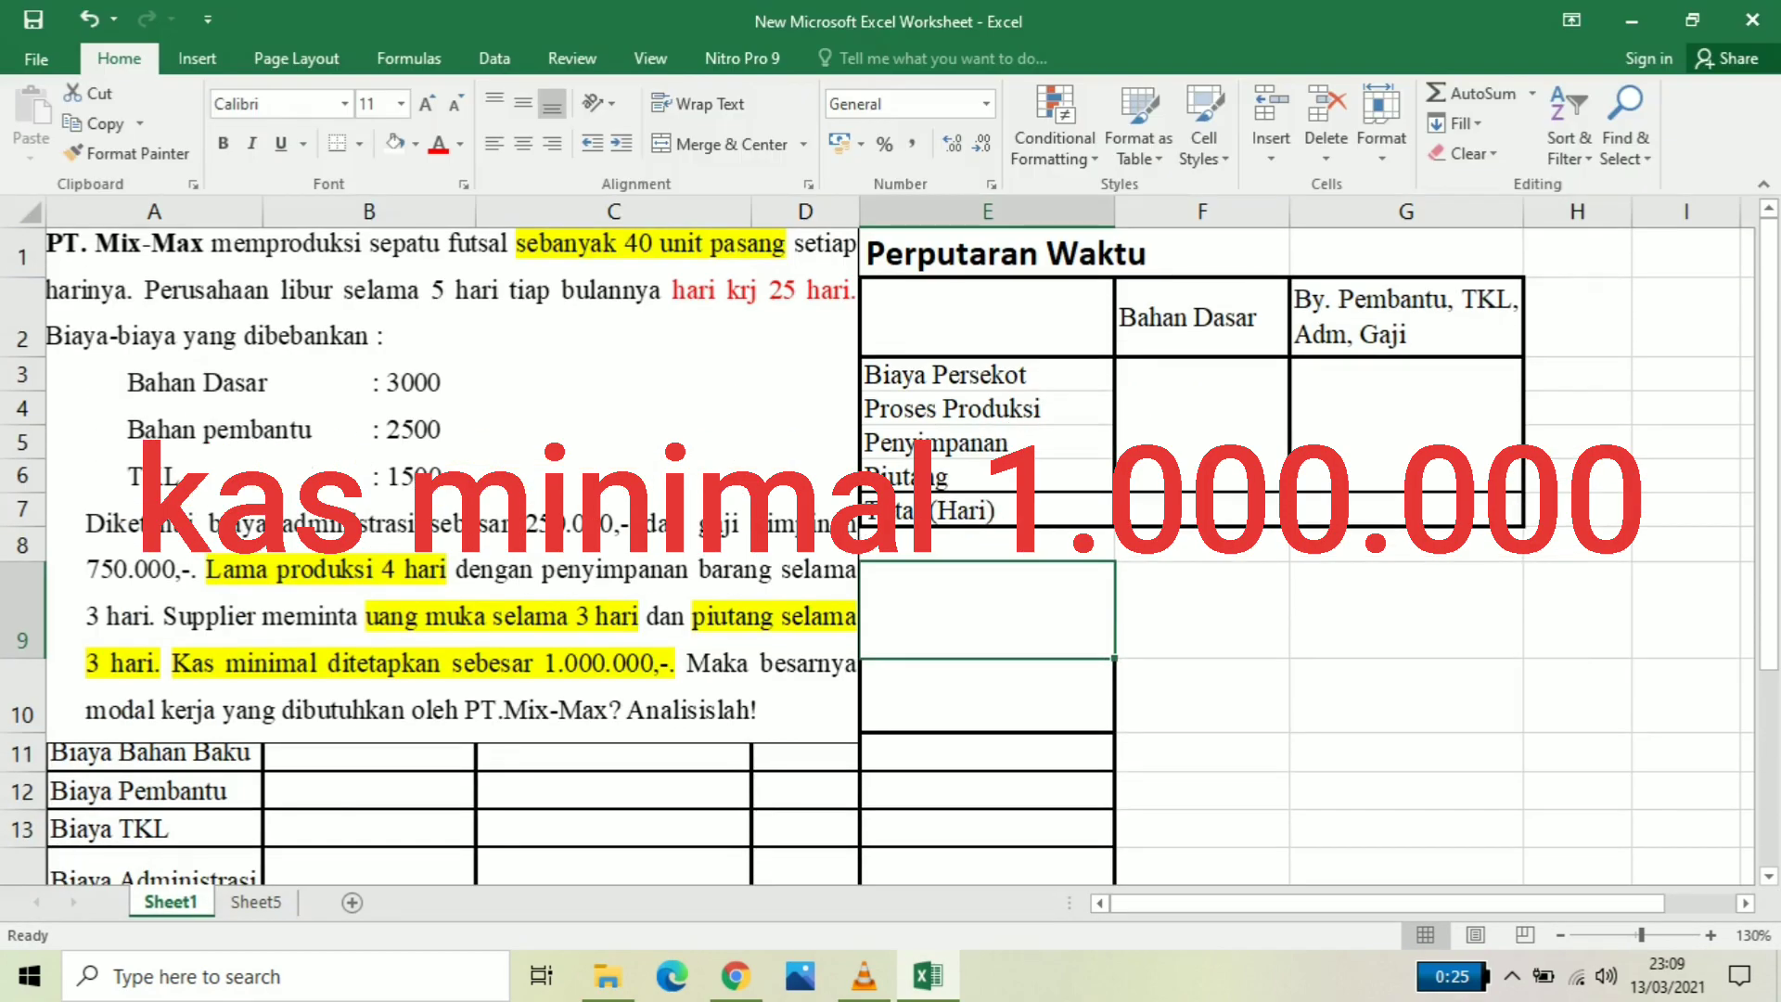
# Reduce the height of the problem text object so it ends above the Keterangan table
pyautogui.click(557, 485)
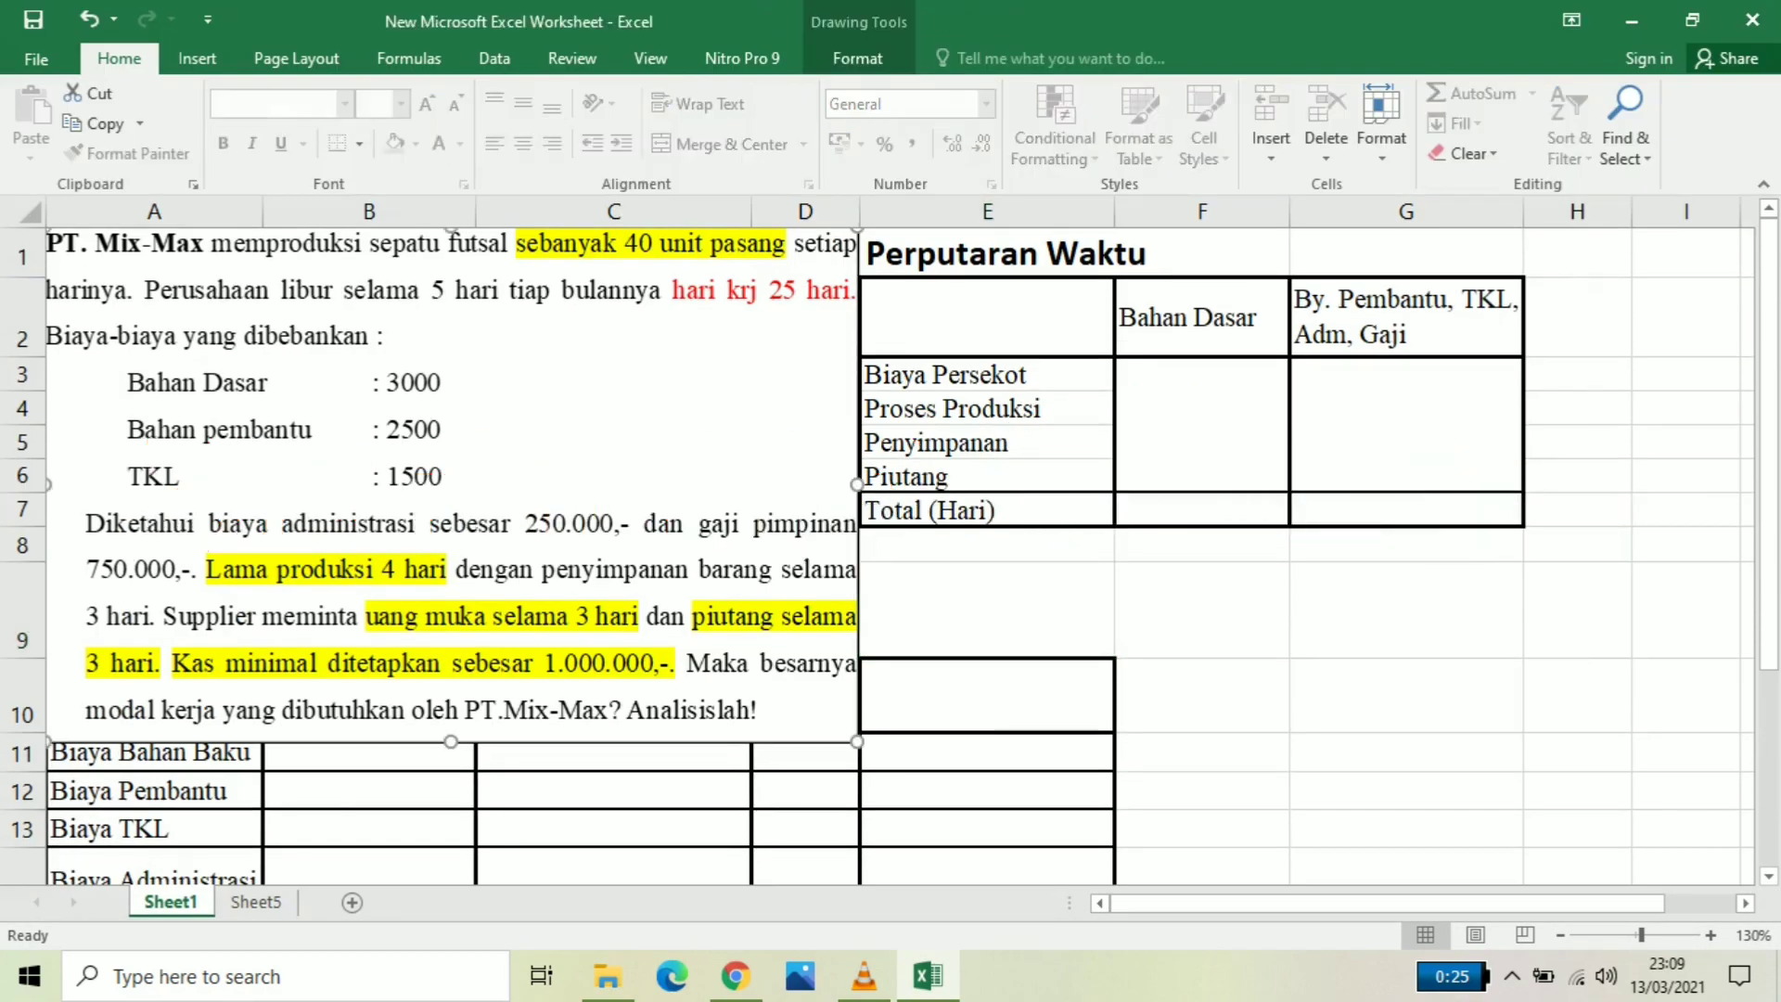
pyautogui.moveTo(451, 741); pyautogui.dragTo(451, 641)
pyautogui.click(987, 610)
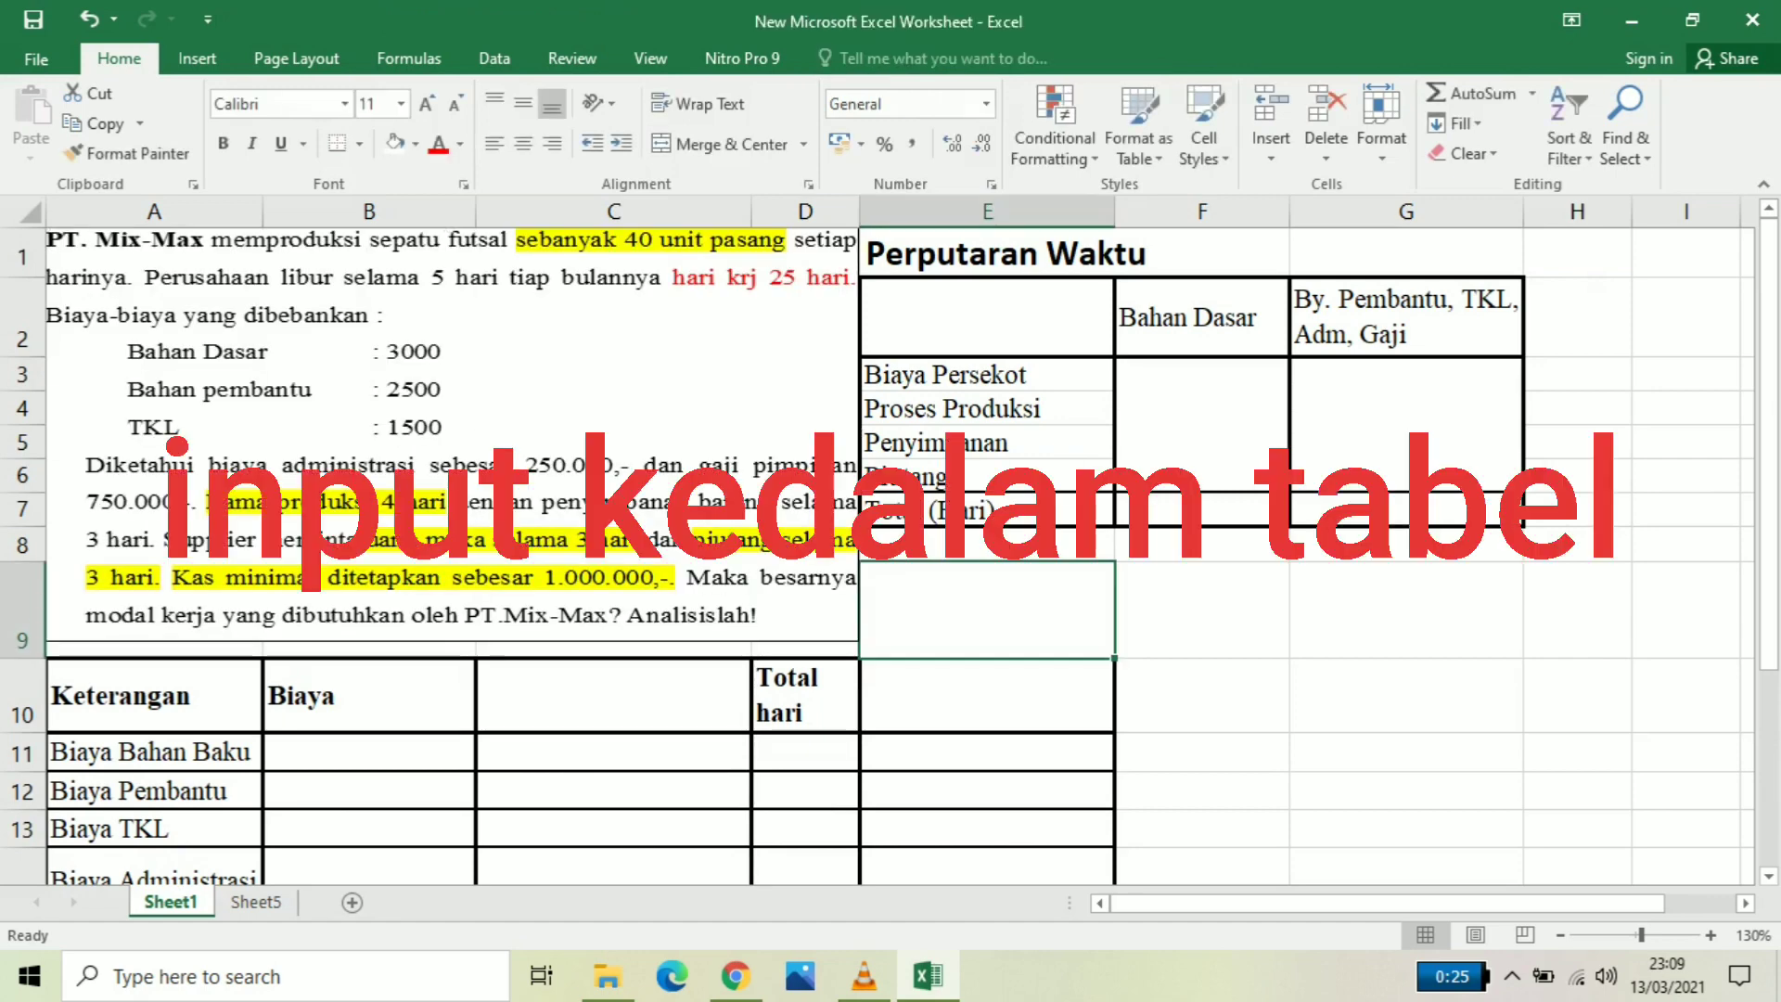
# Fill the Bahan Dasar column with 3 for Biaya Persekot, 4 for Proses Produksi, 3 for Penyimpanan and 3 for Piutang
pyautogui.click(1202, 374)
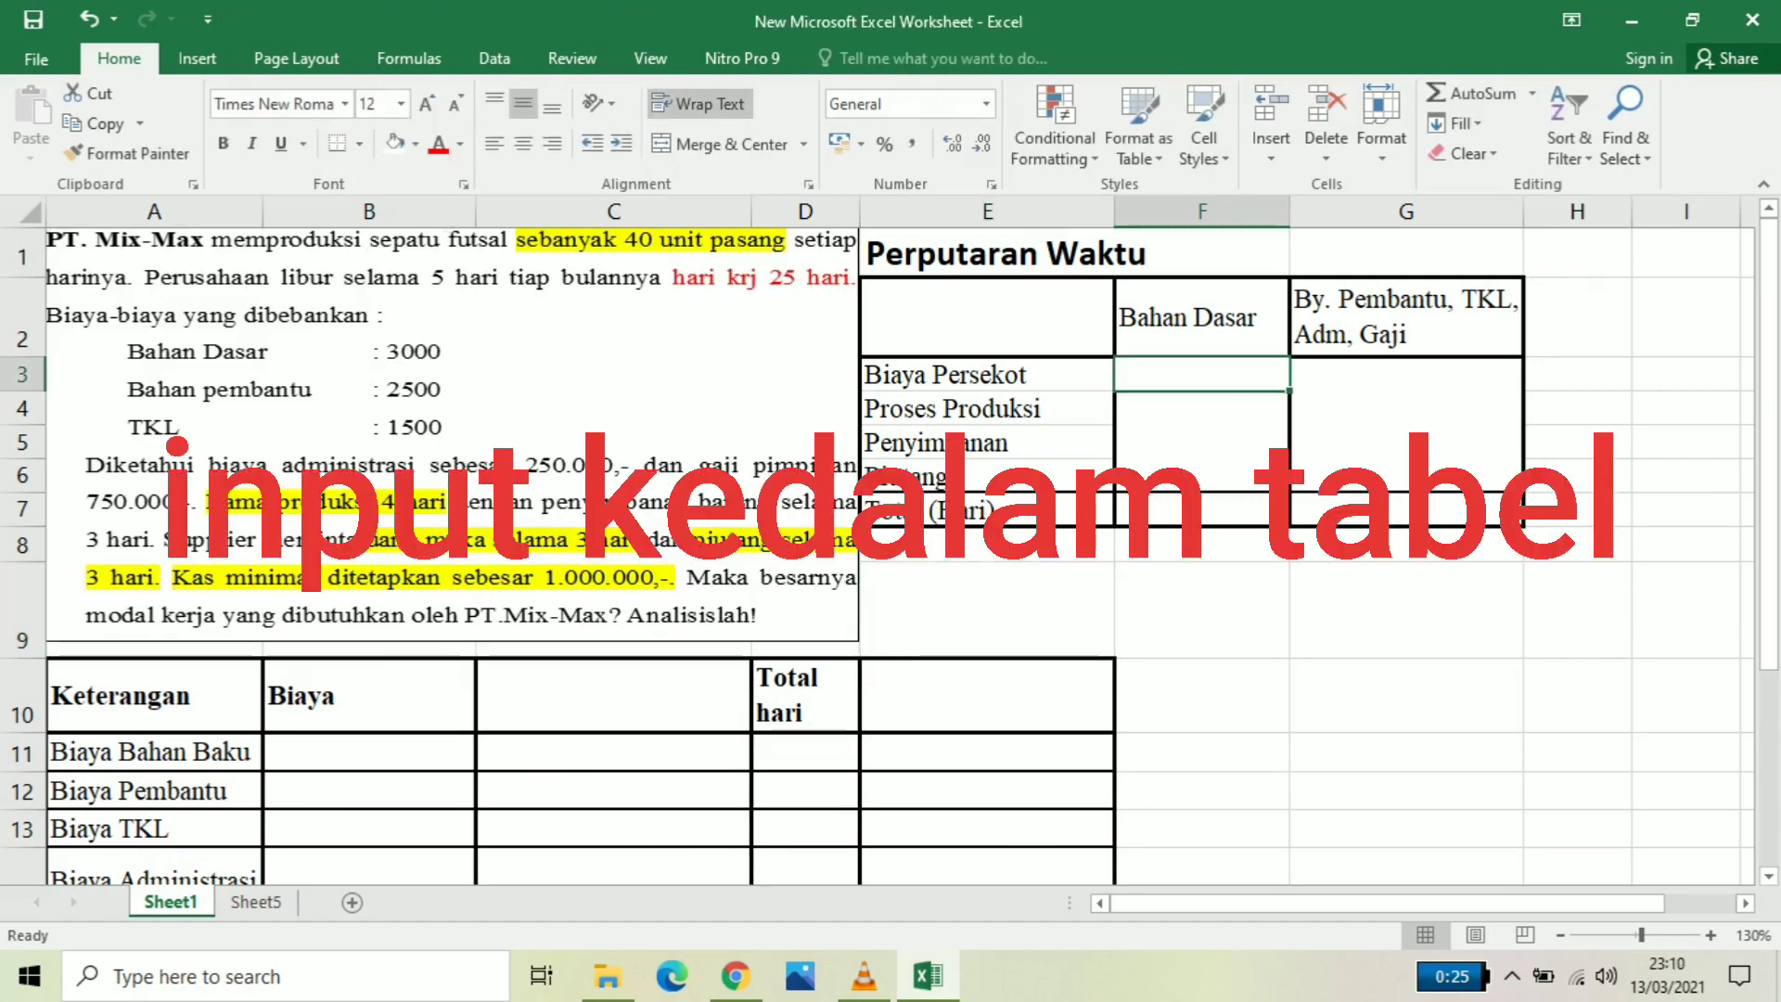
pyautogui.write('3')
pyautogui.press('Return')
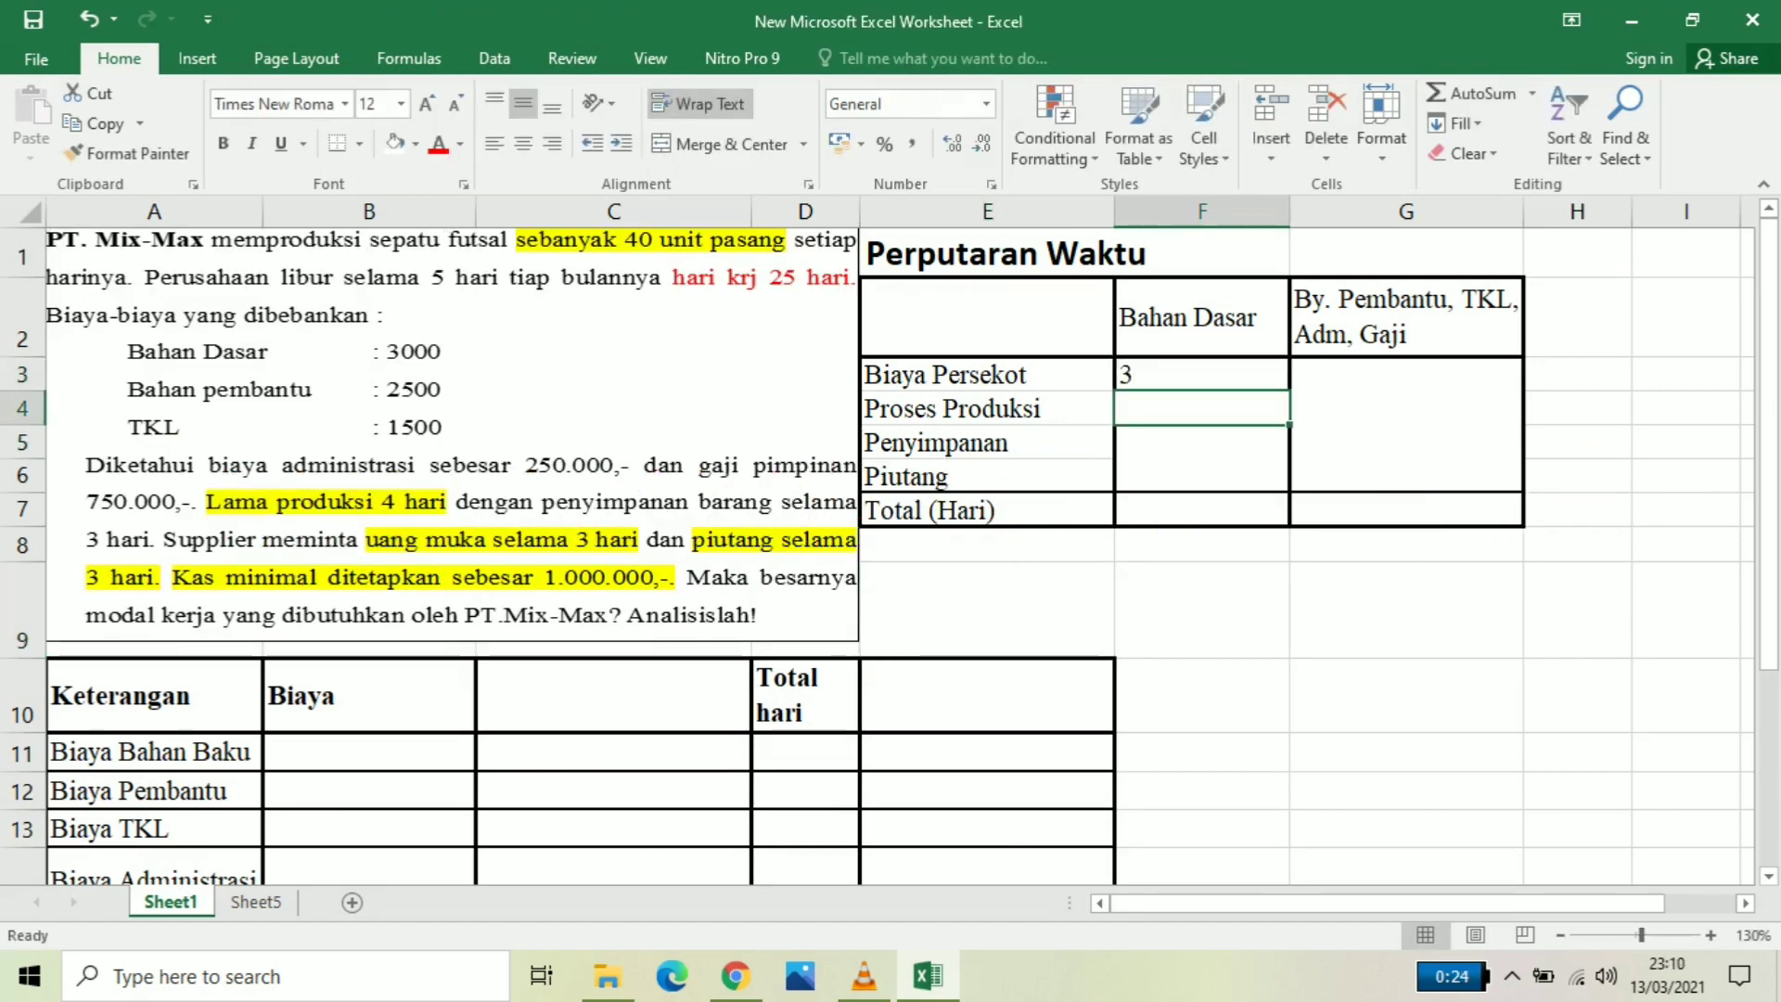
pyautogui.write('4')
pyautogui.press('Return')
pyautogui.write('3')
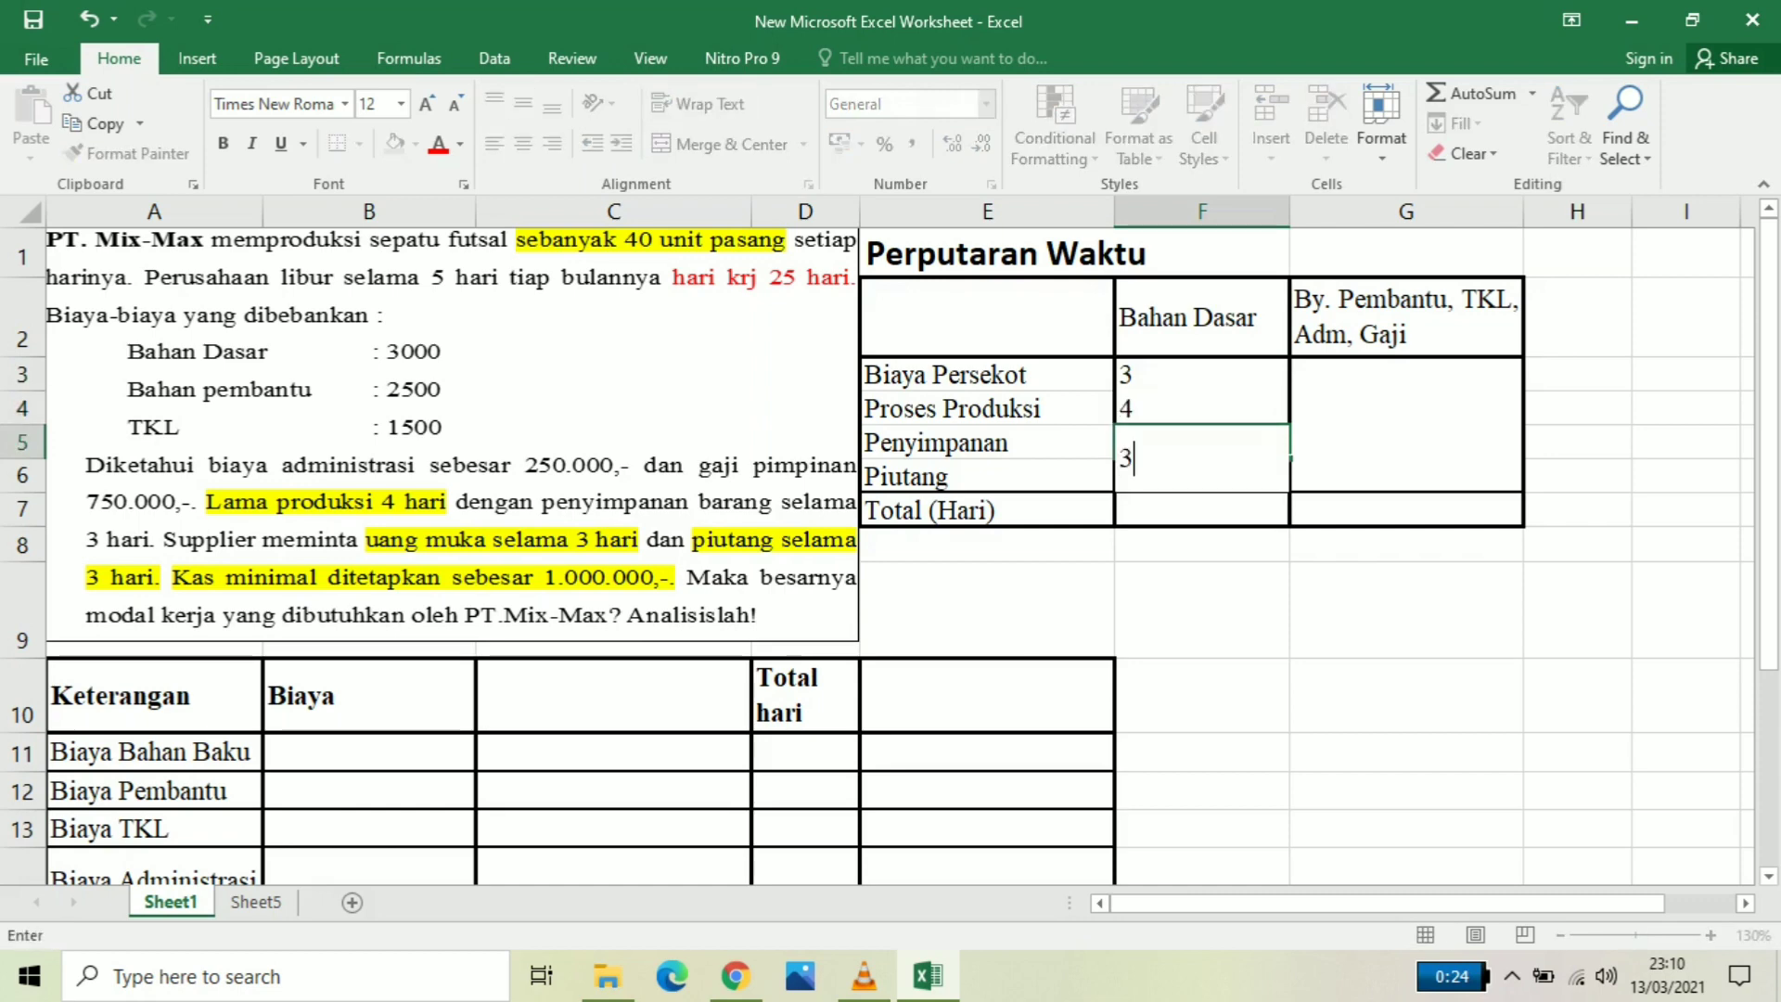
pyautogui.press('Return')
pyautogui.write('3')
pyautogui.press('Return')
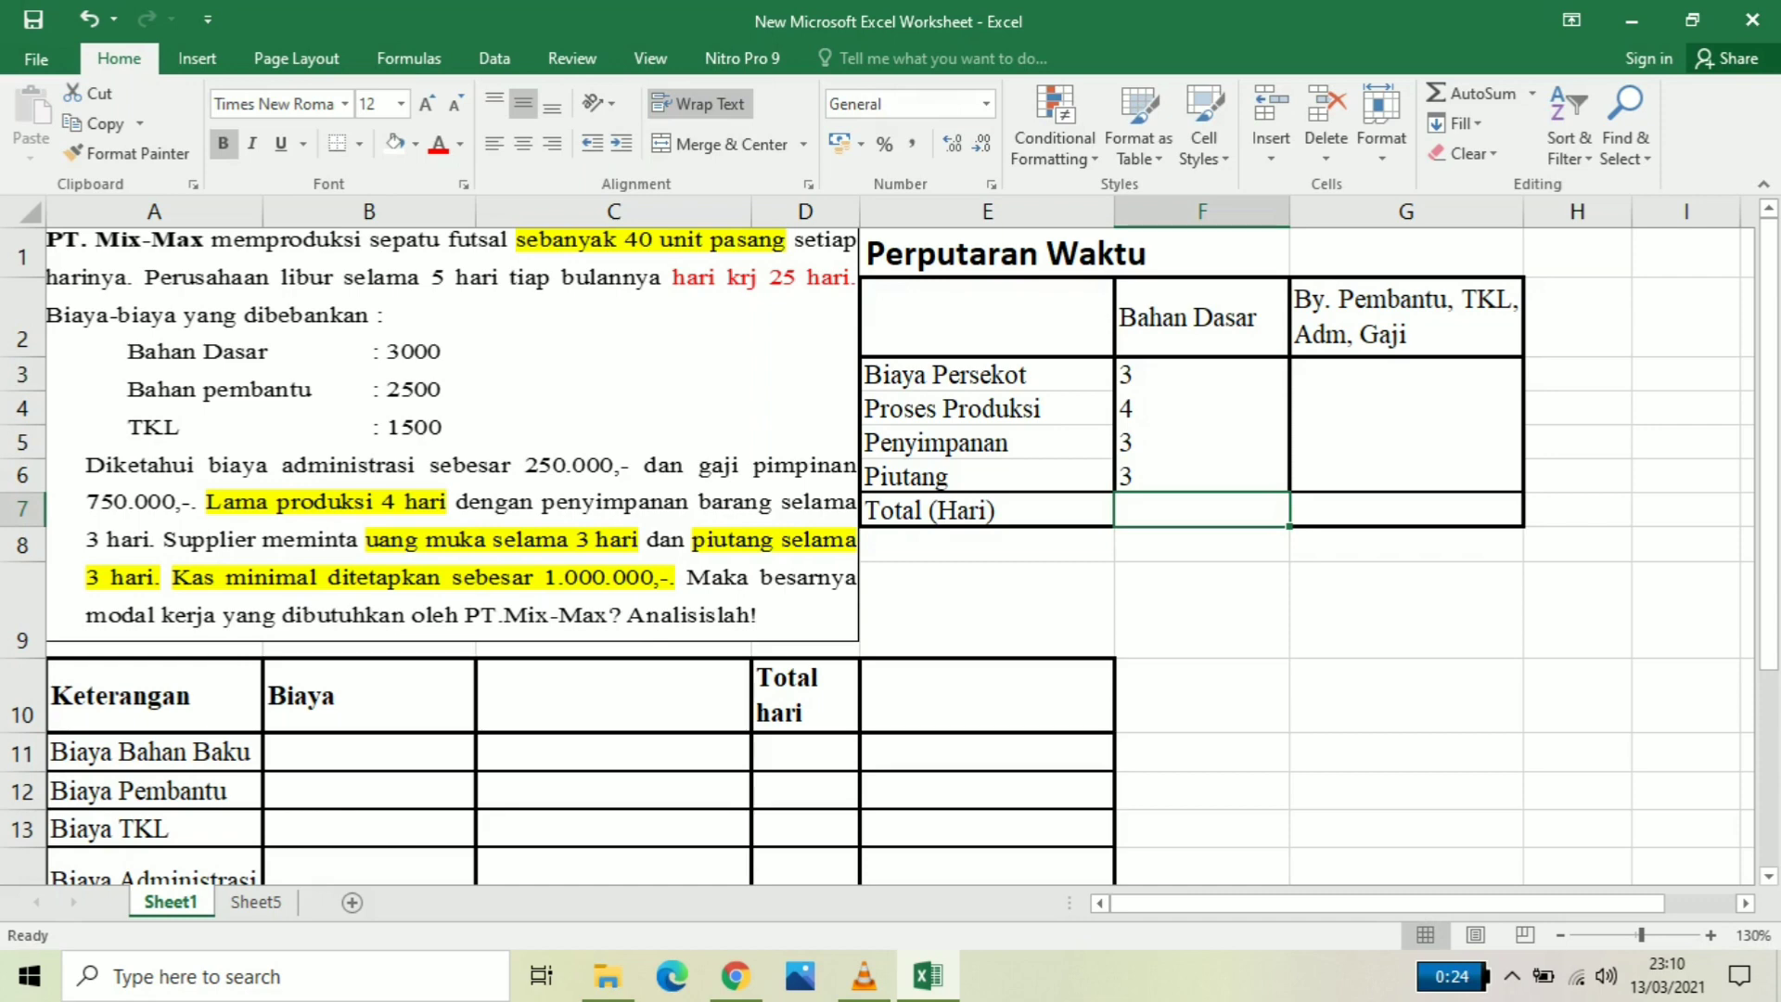
# Copy the Bahan Dasar days for Proses Produksi, Penyimpanan and Piutang (F4:F6) into G4:G6
pyautogui.moveTo(1202, 408); pyautogui.dragTo(1202, 476)
pyautogui.hotkey('ctrl', 'c')
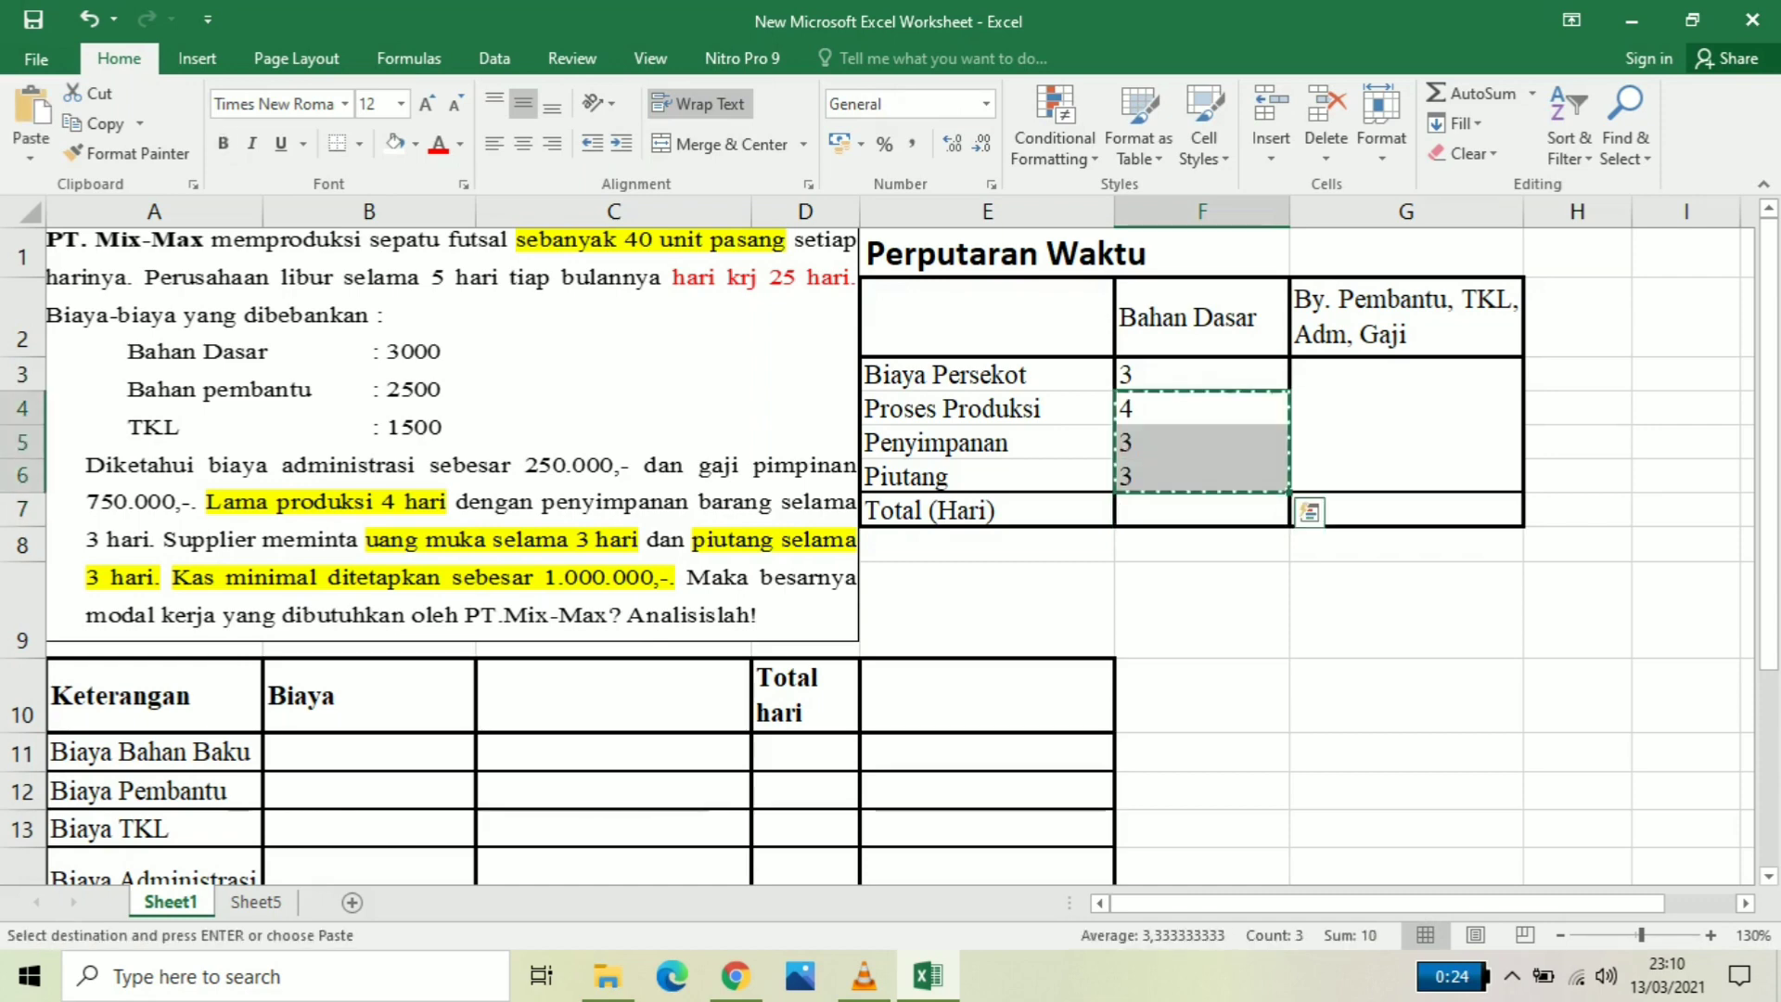
pyautogui.press('Right')
pyautogui.hotkey('shift', 'Down')
pyautogui.hotkey('shift', 'Down')
pyautogui.hotkey('ctrl', 'v')
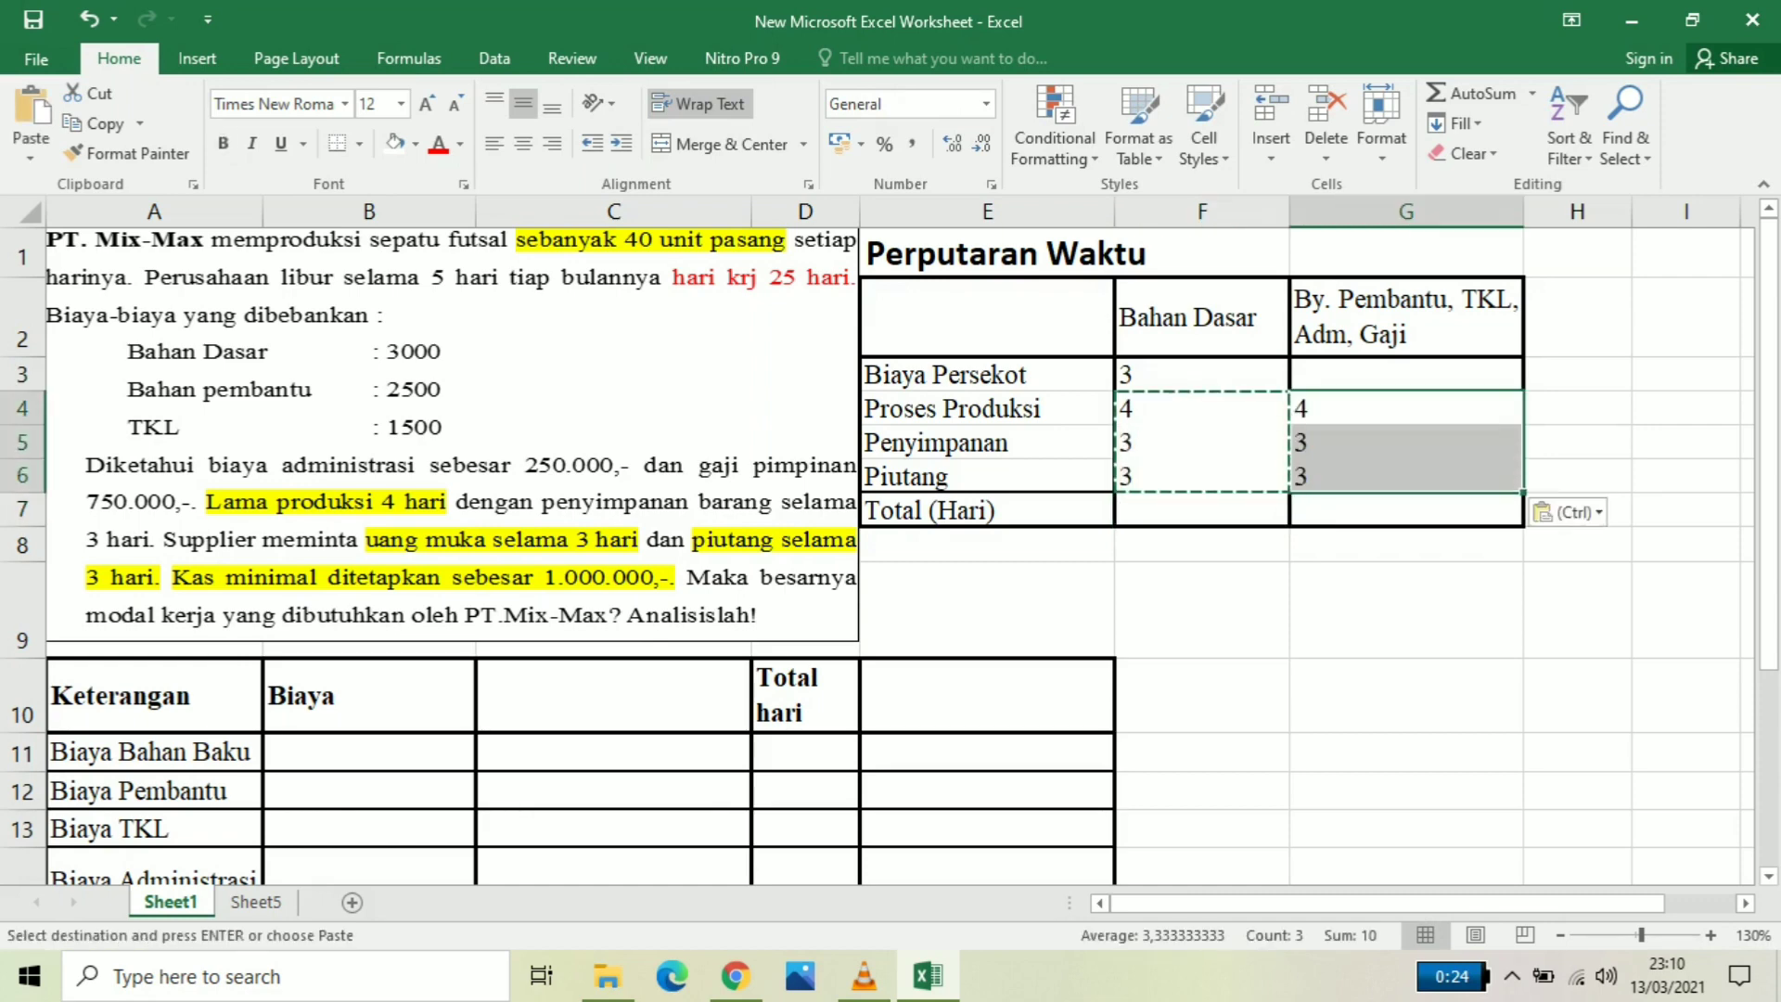
# Total the Bahan Dasar days in F7 with the formula =SUM(F3:F6)
pyautogui.click(1202, 510)
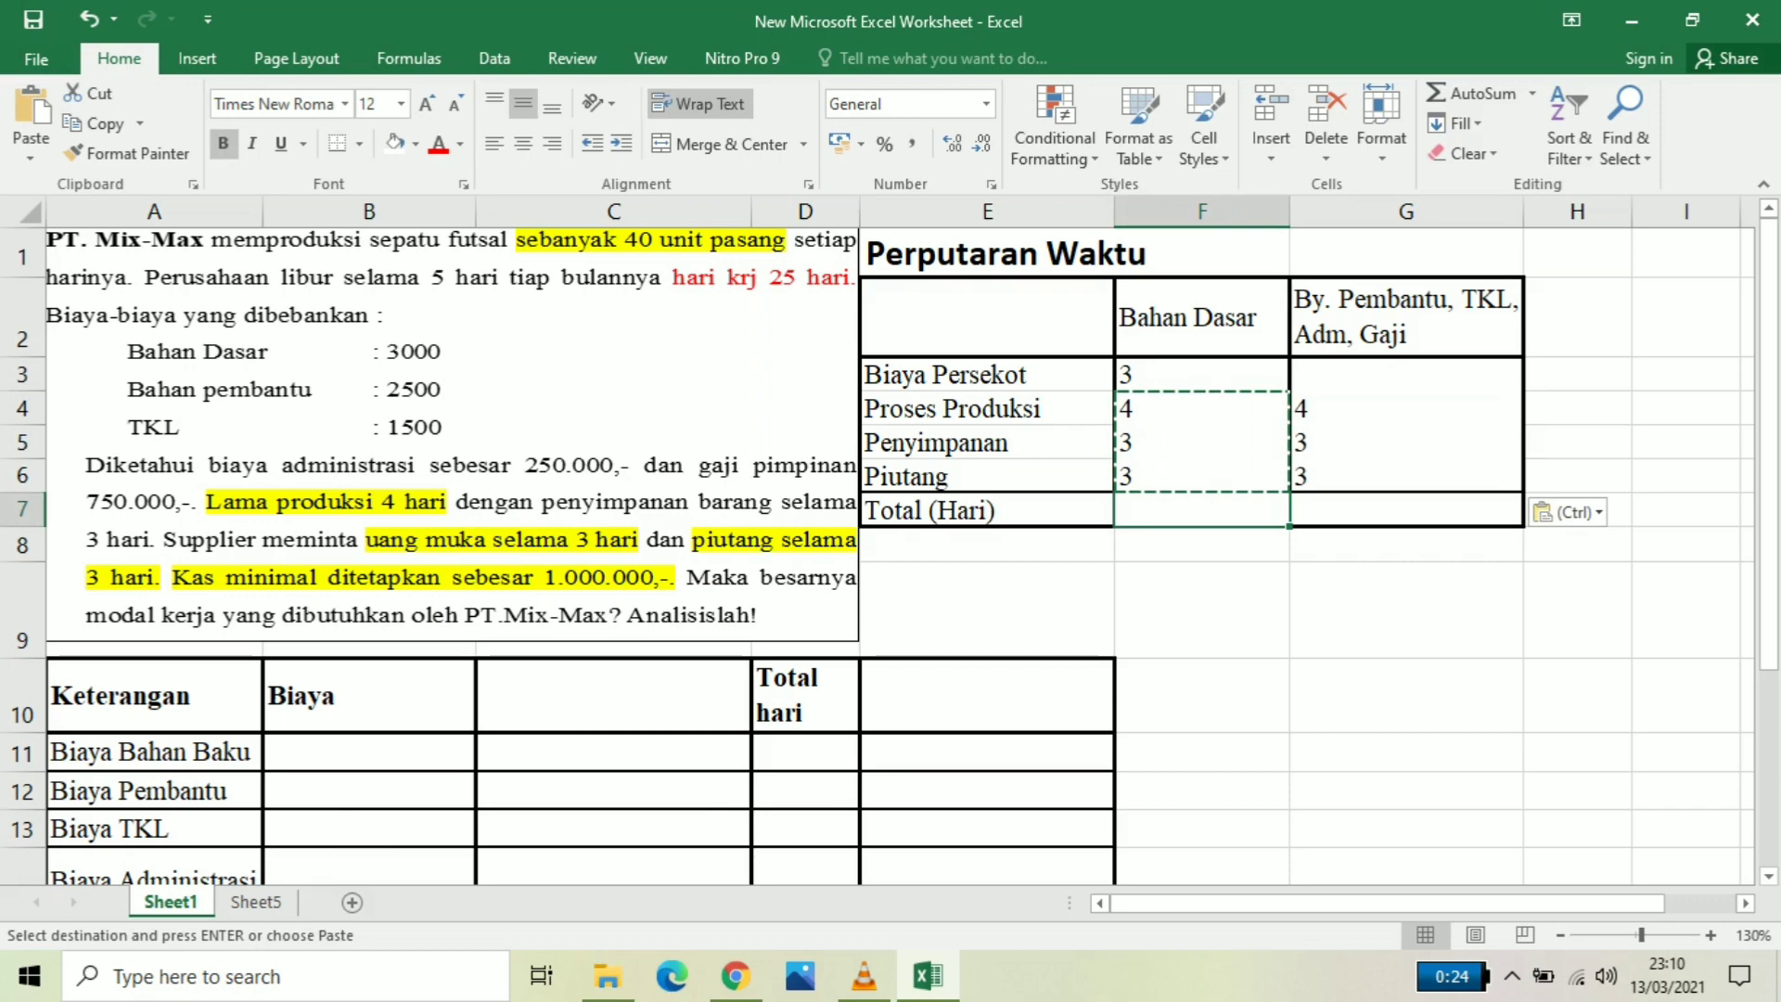
pyautogui.write('=su')
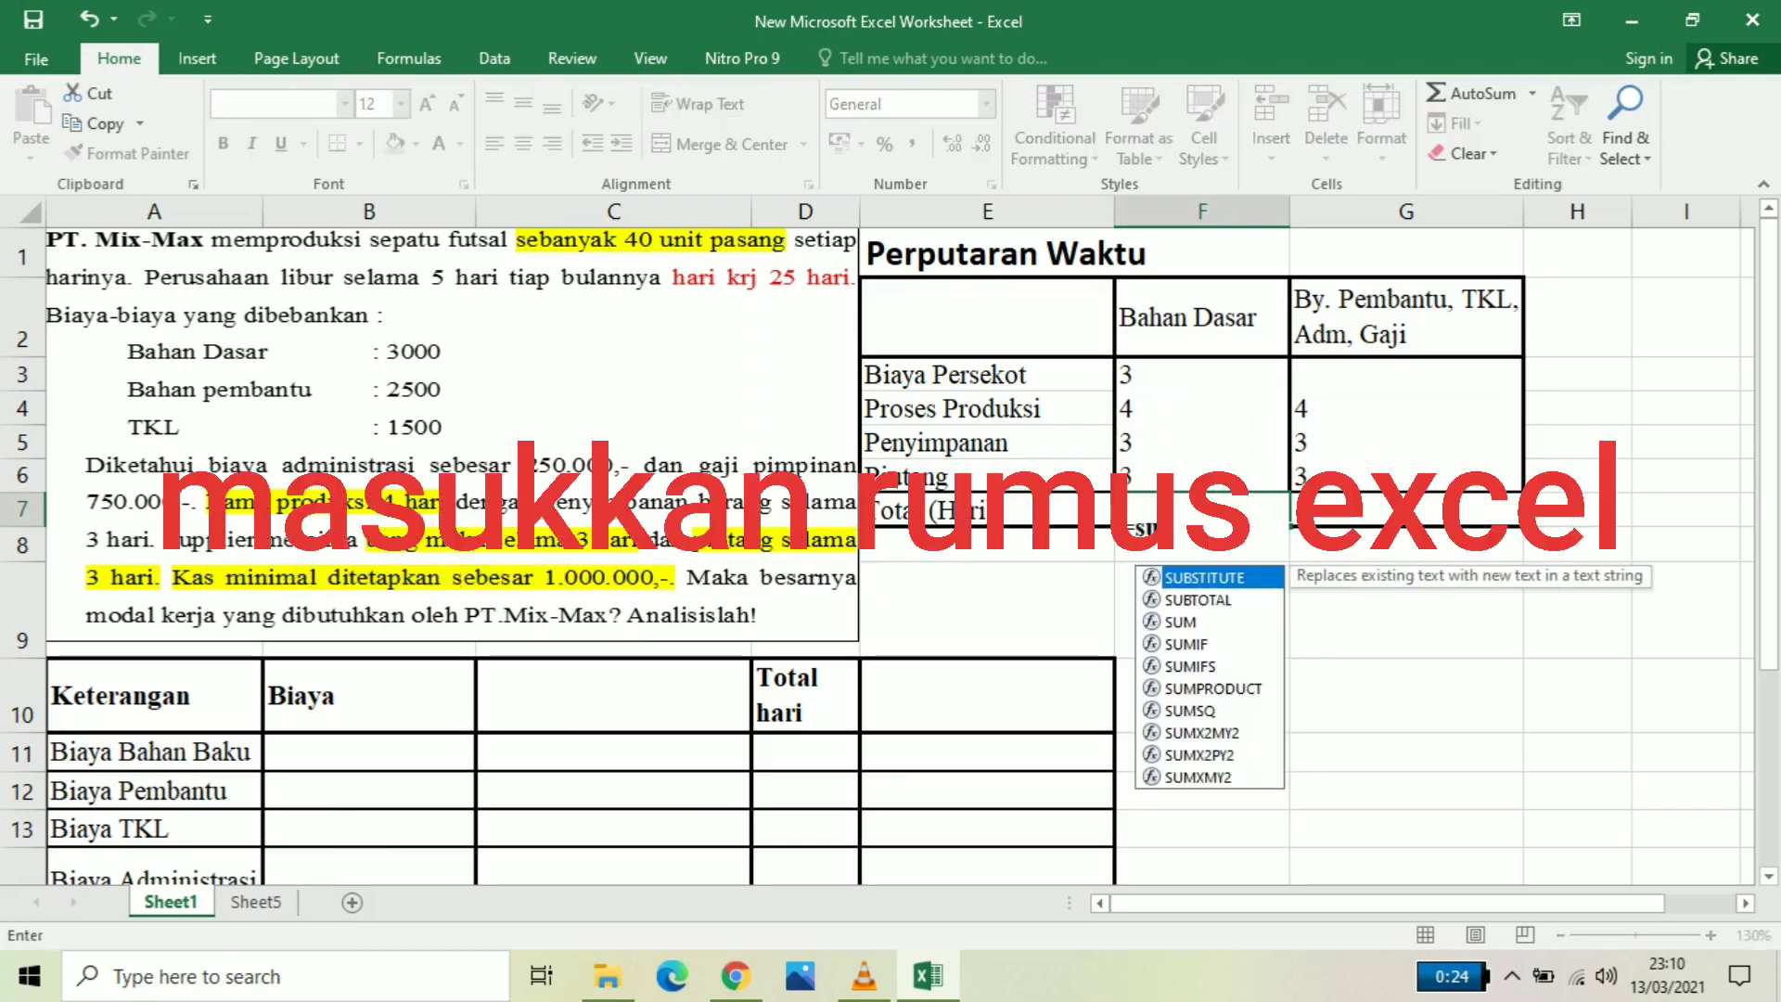
pyautogui.write('m(')
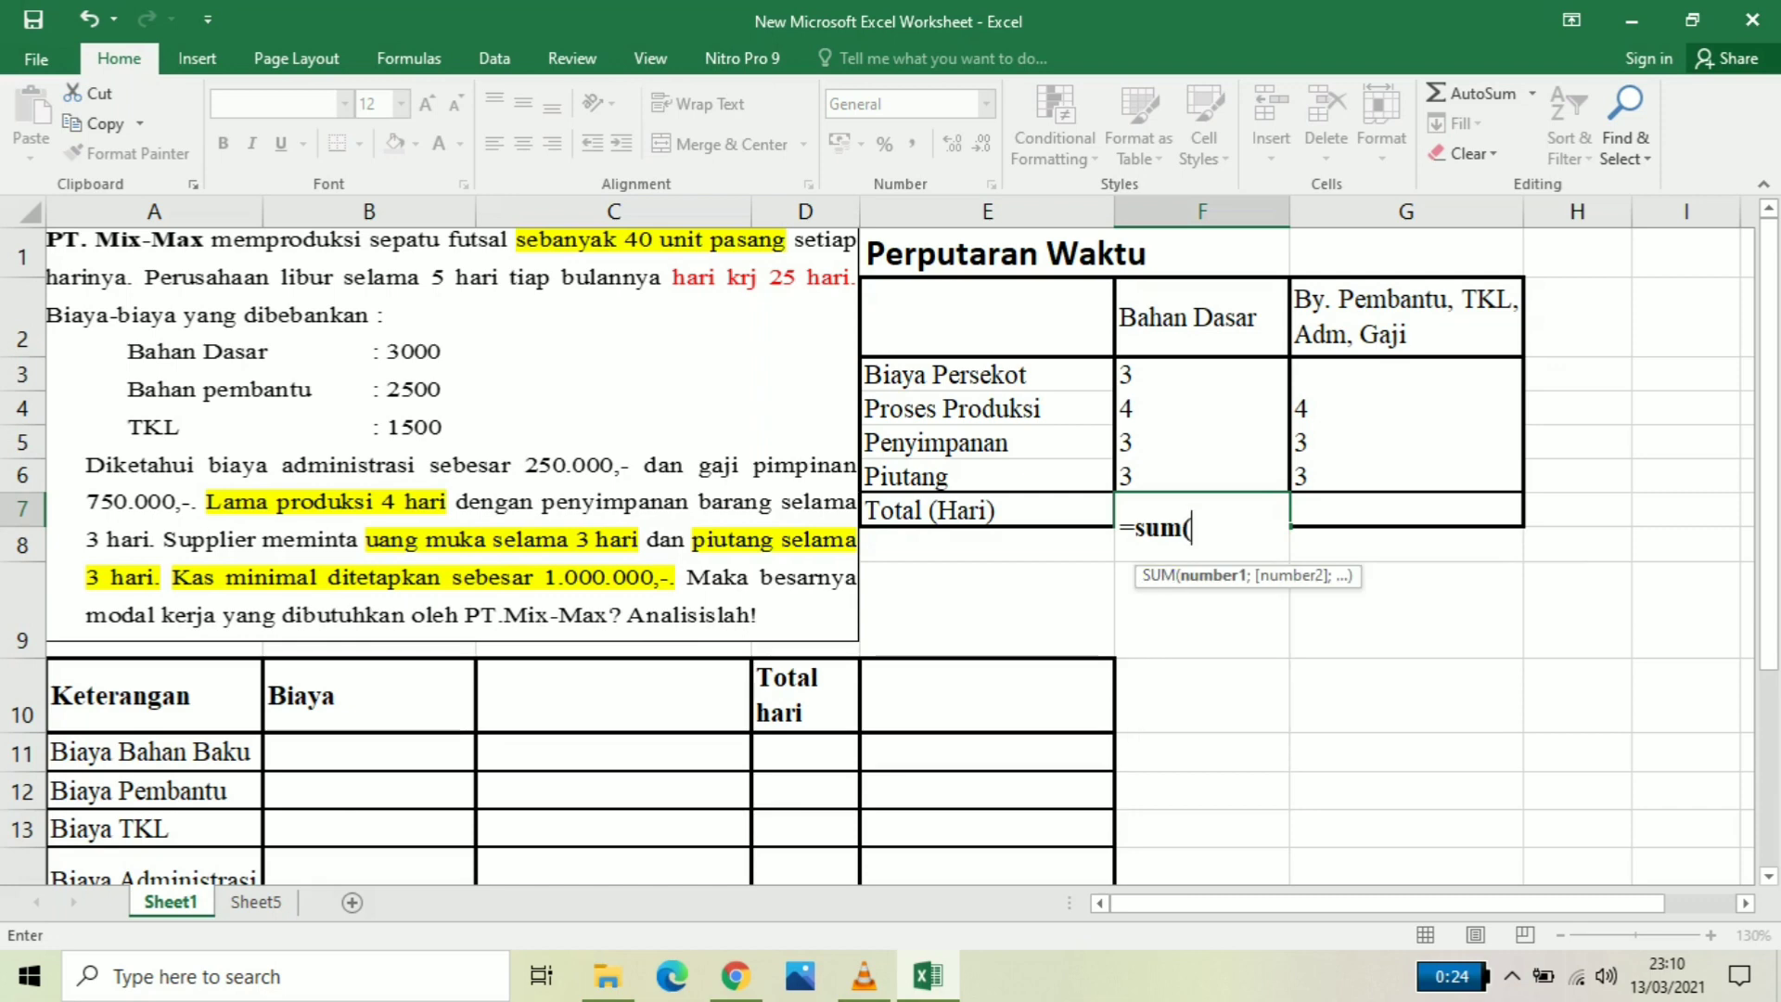
pyautogui.moveTo(1196, 374); pyautogui.dragTo(1197, 476)
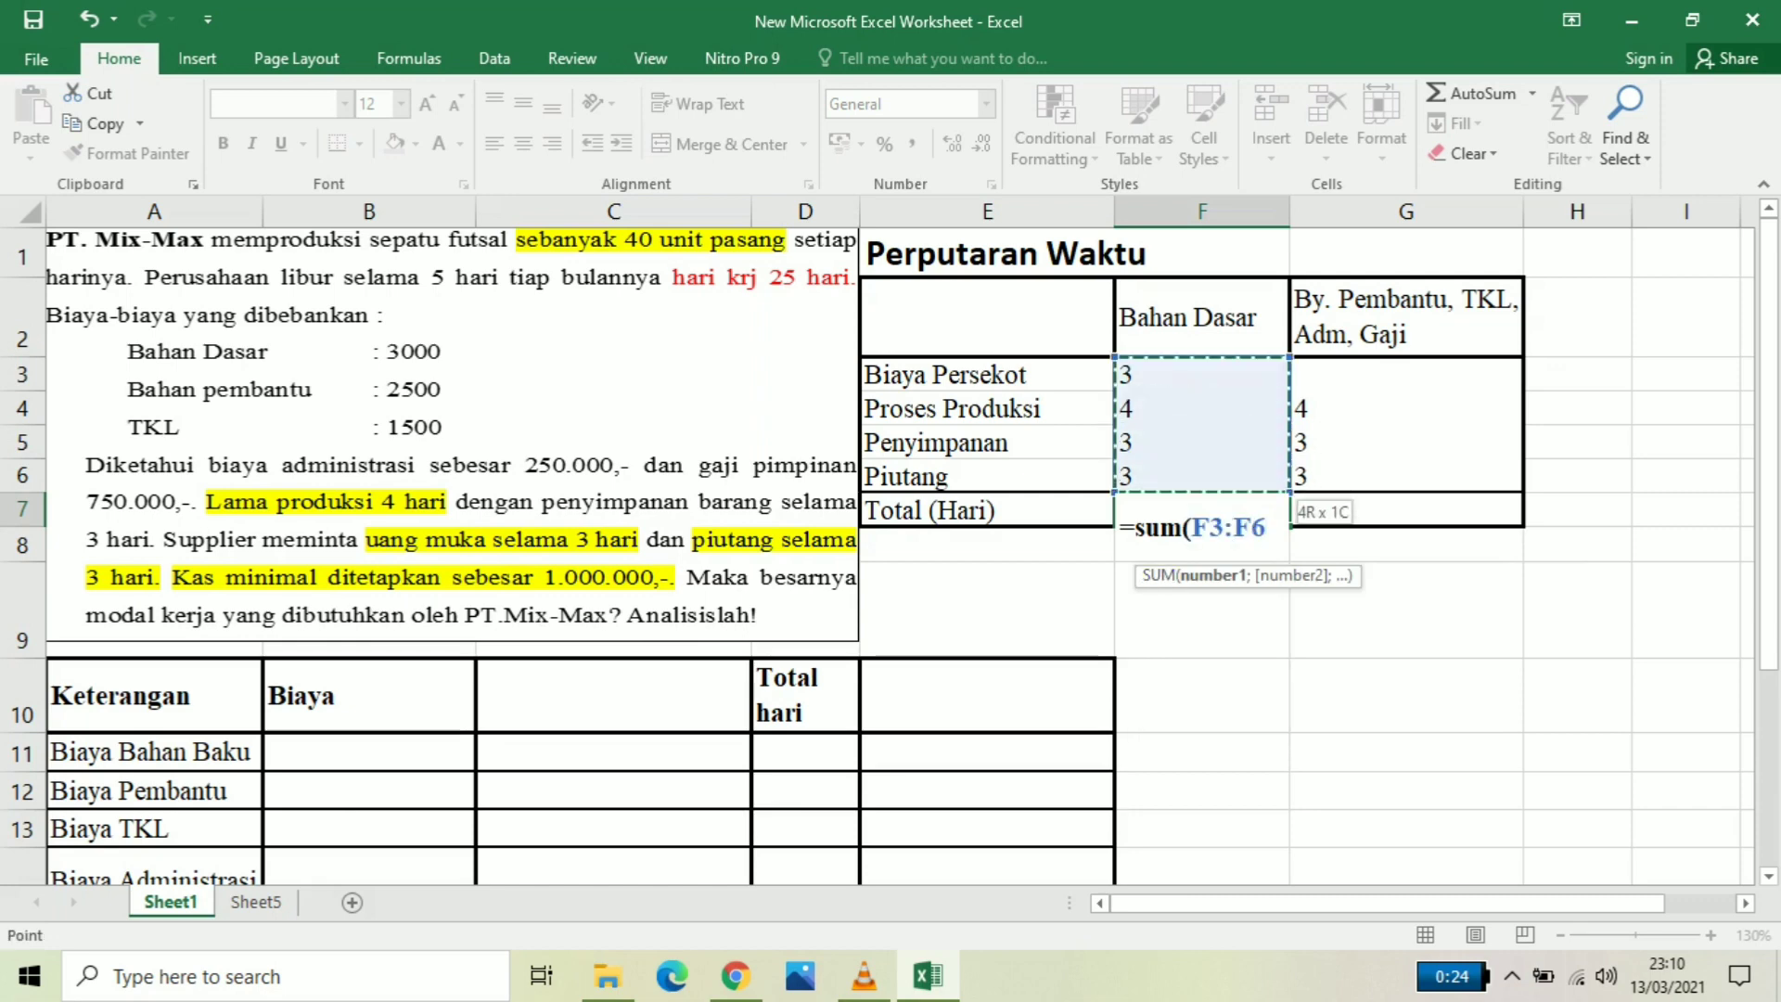
pyautogui.write(')')
pyautogui.press('Return')
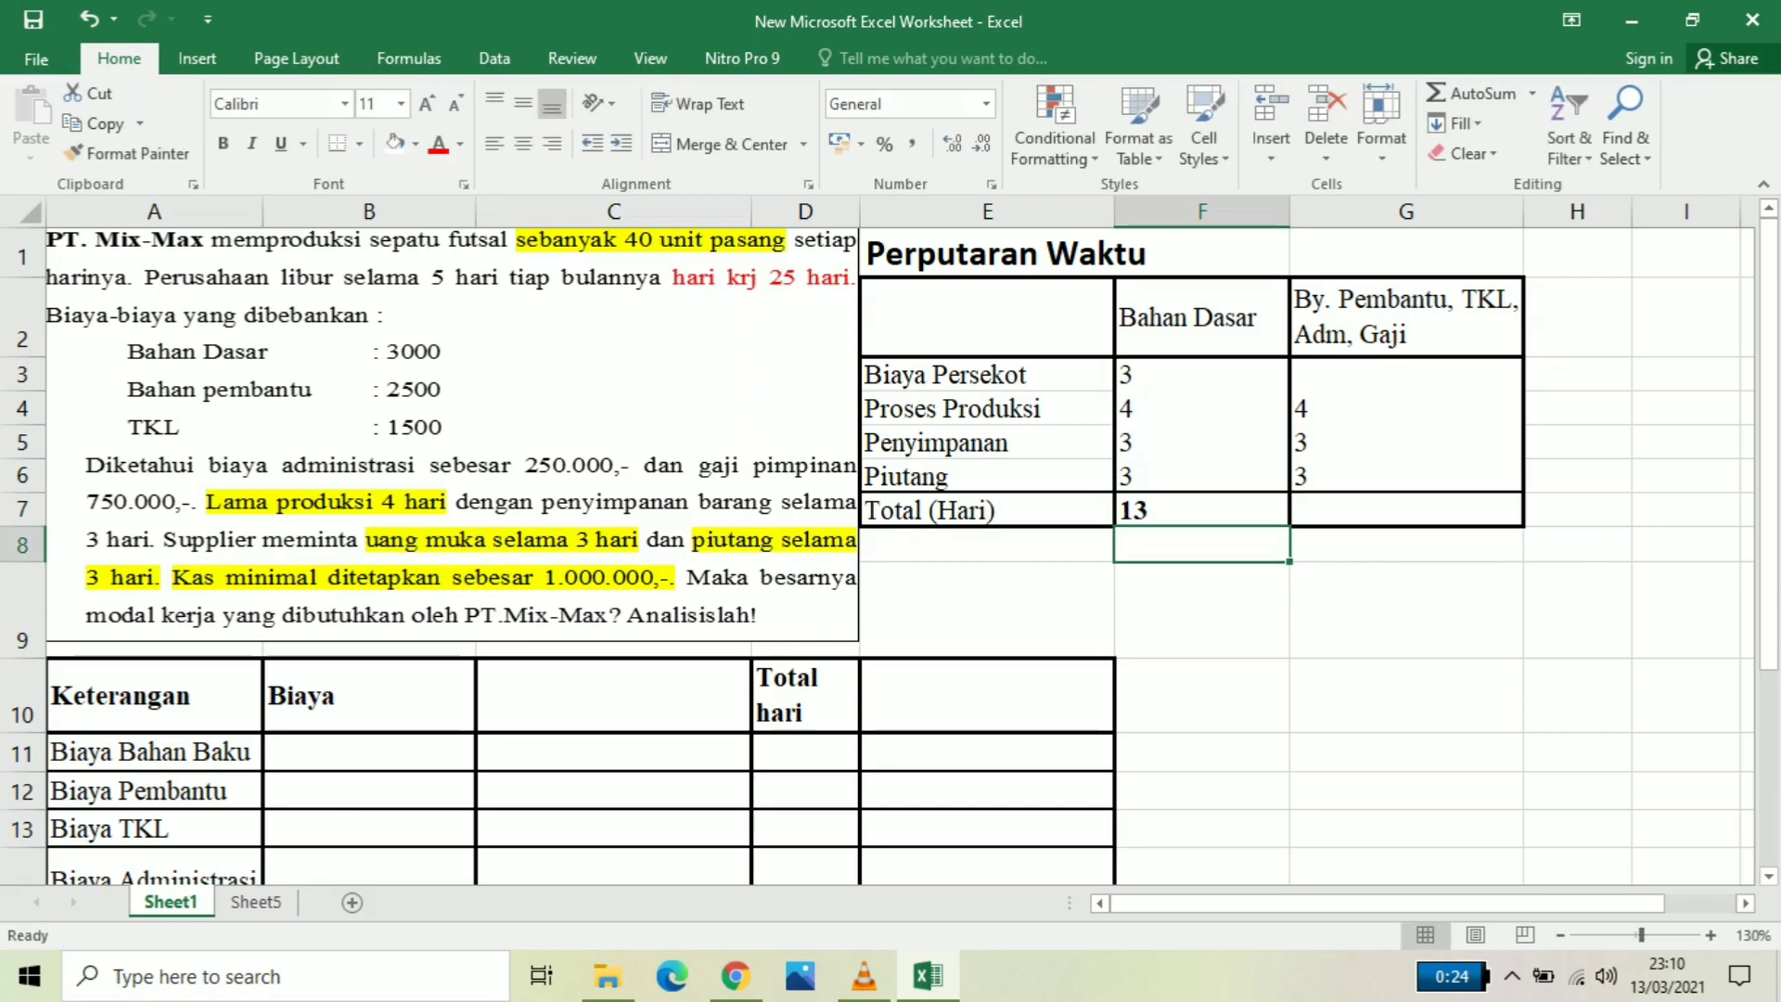
# Copy the Total (Hari) formula from F7 to G7 for the By. Pembantu, TKL, Adm, Gaji column
pyautogui.press('Up')
pyautogui.hotkey('ctrl', 'c')
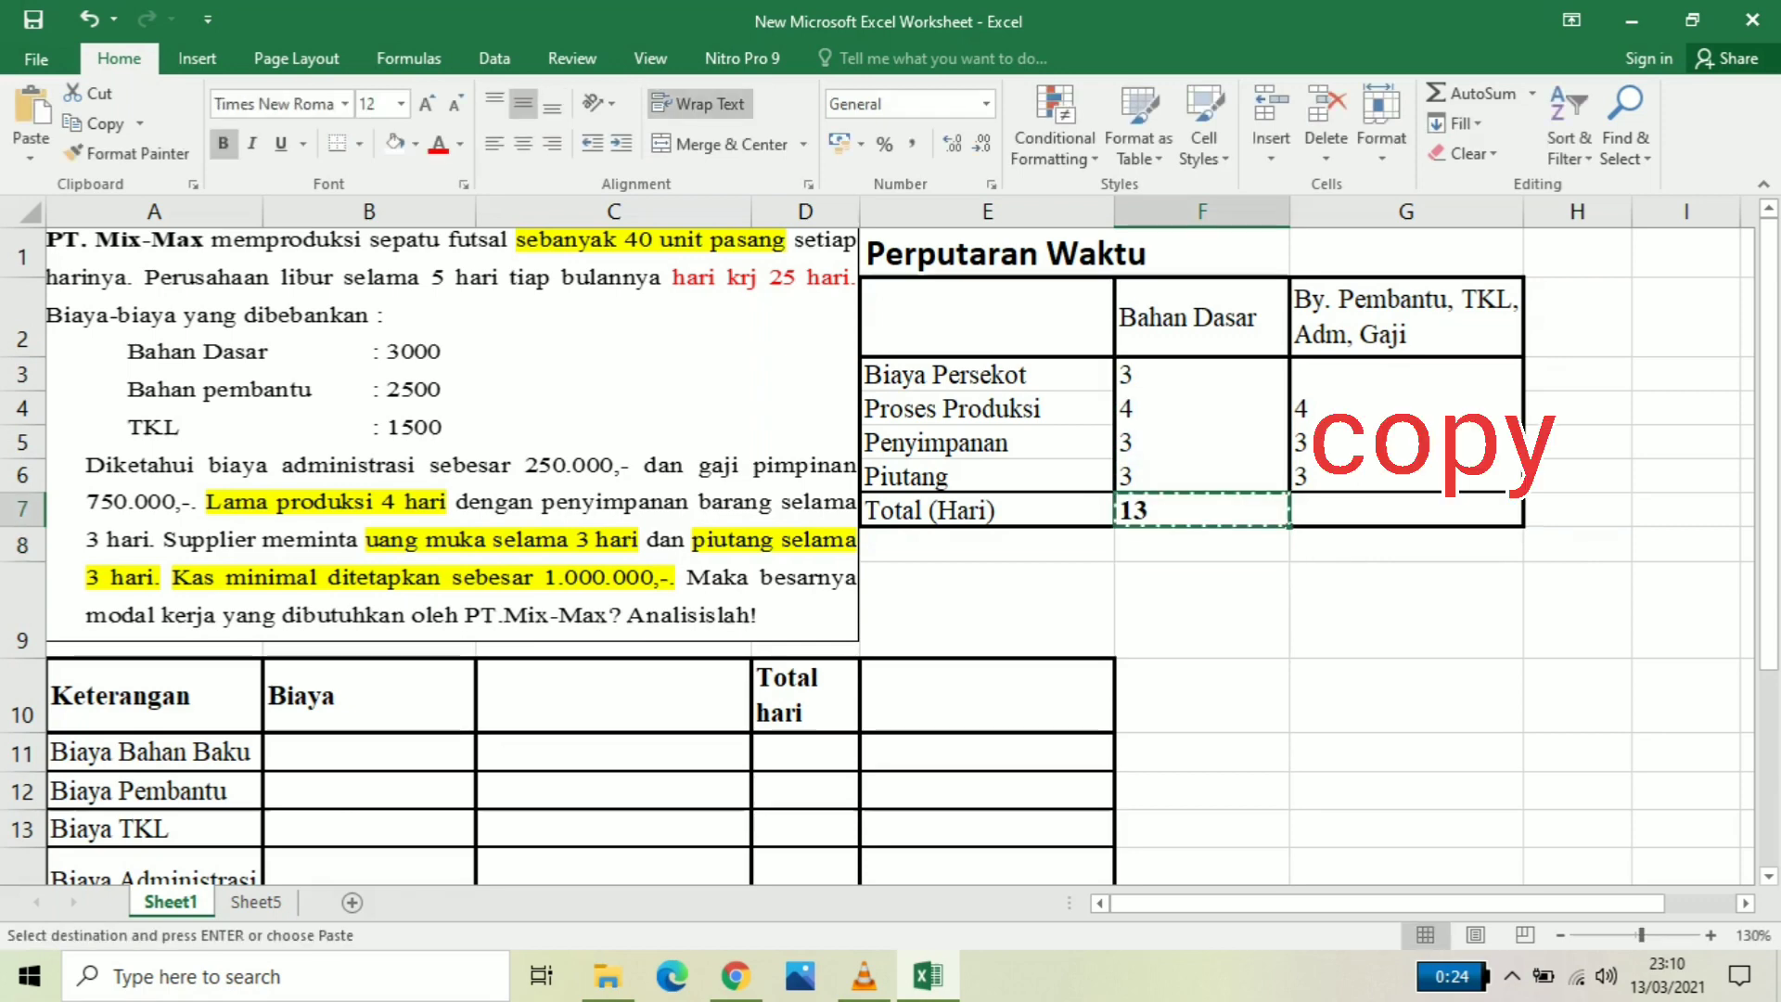
pyautogui.press('Right')
pyautogui.hotkey('ctrl', 'v')
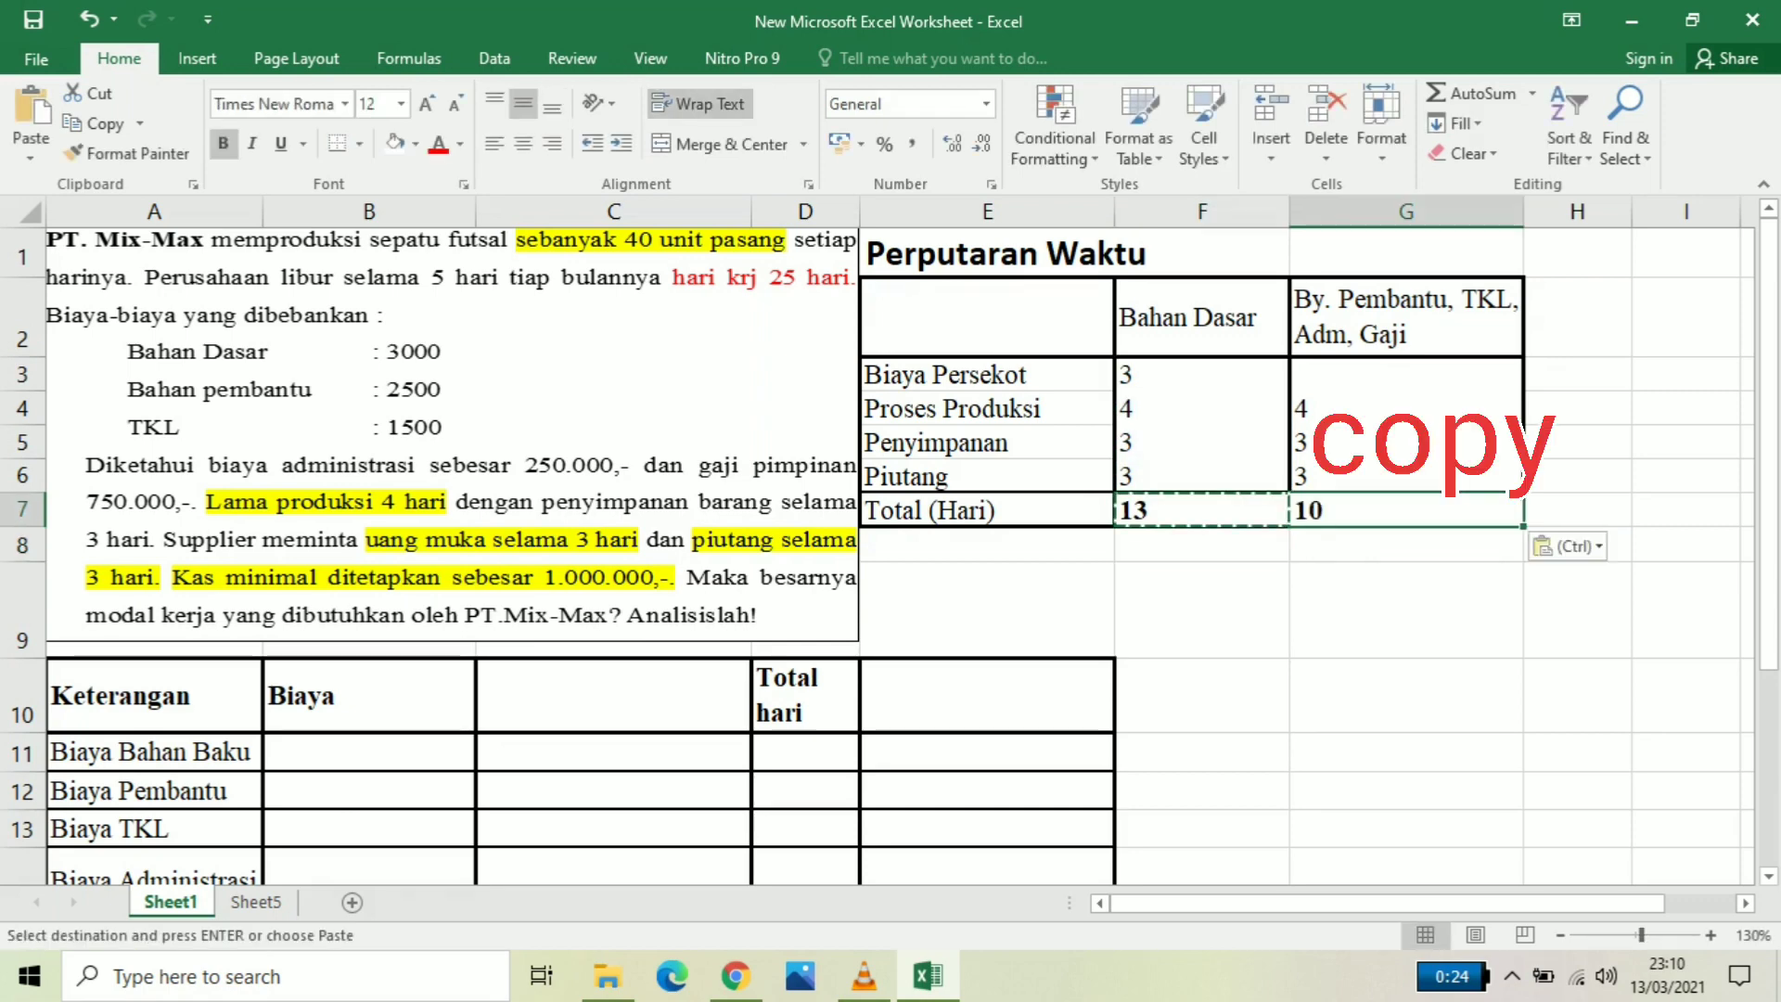
# Enter 3000 as the Biaya for Biaya Bahan Baku in B11 of the cost table
pyautogui.scroll(-1, 877, 556)
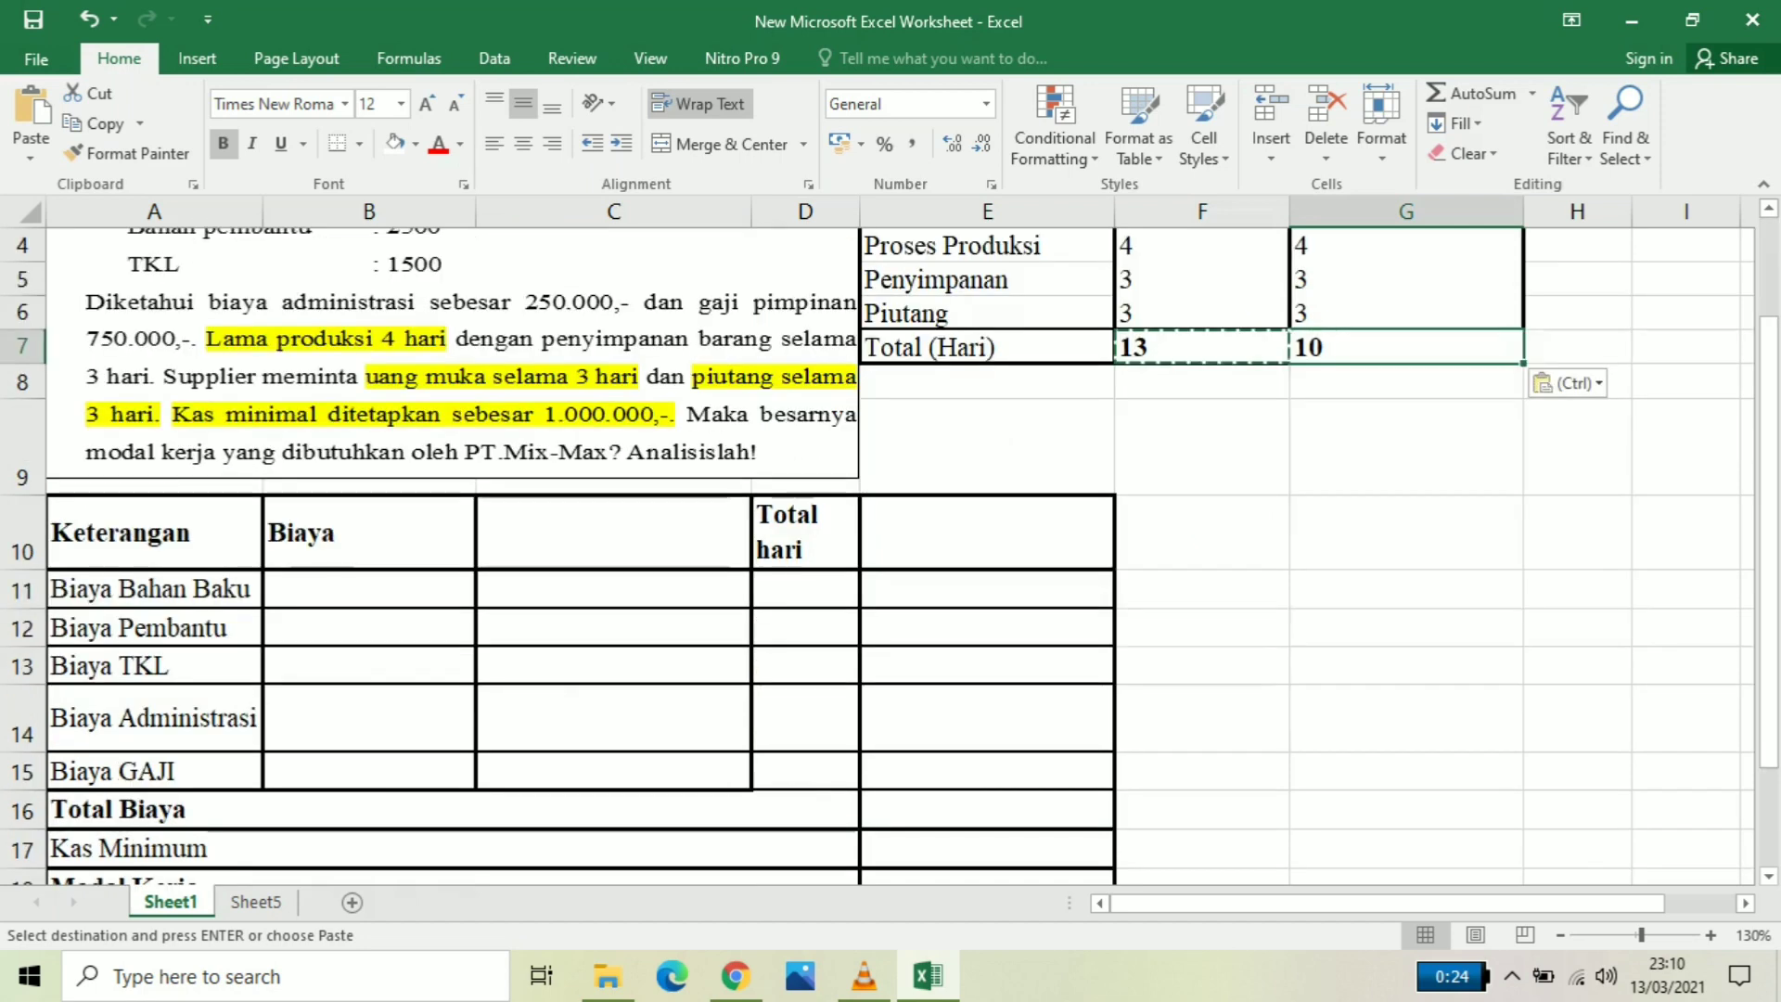
pyautogui.click(369, 590)
pyautogui.scroll(1, 369, 590)
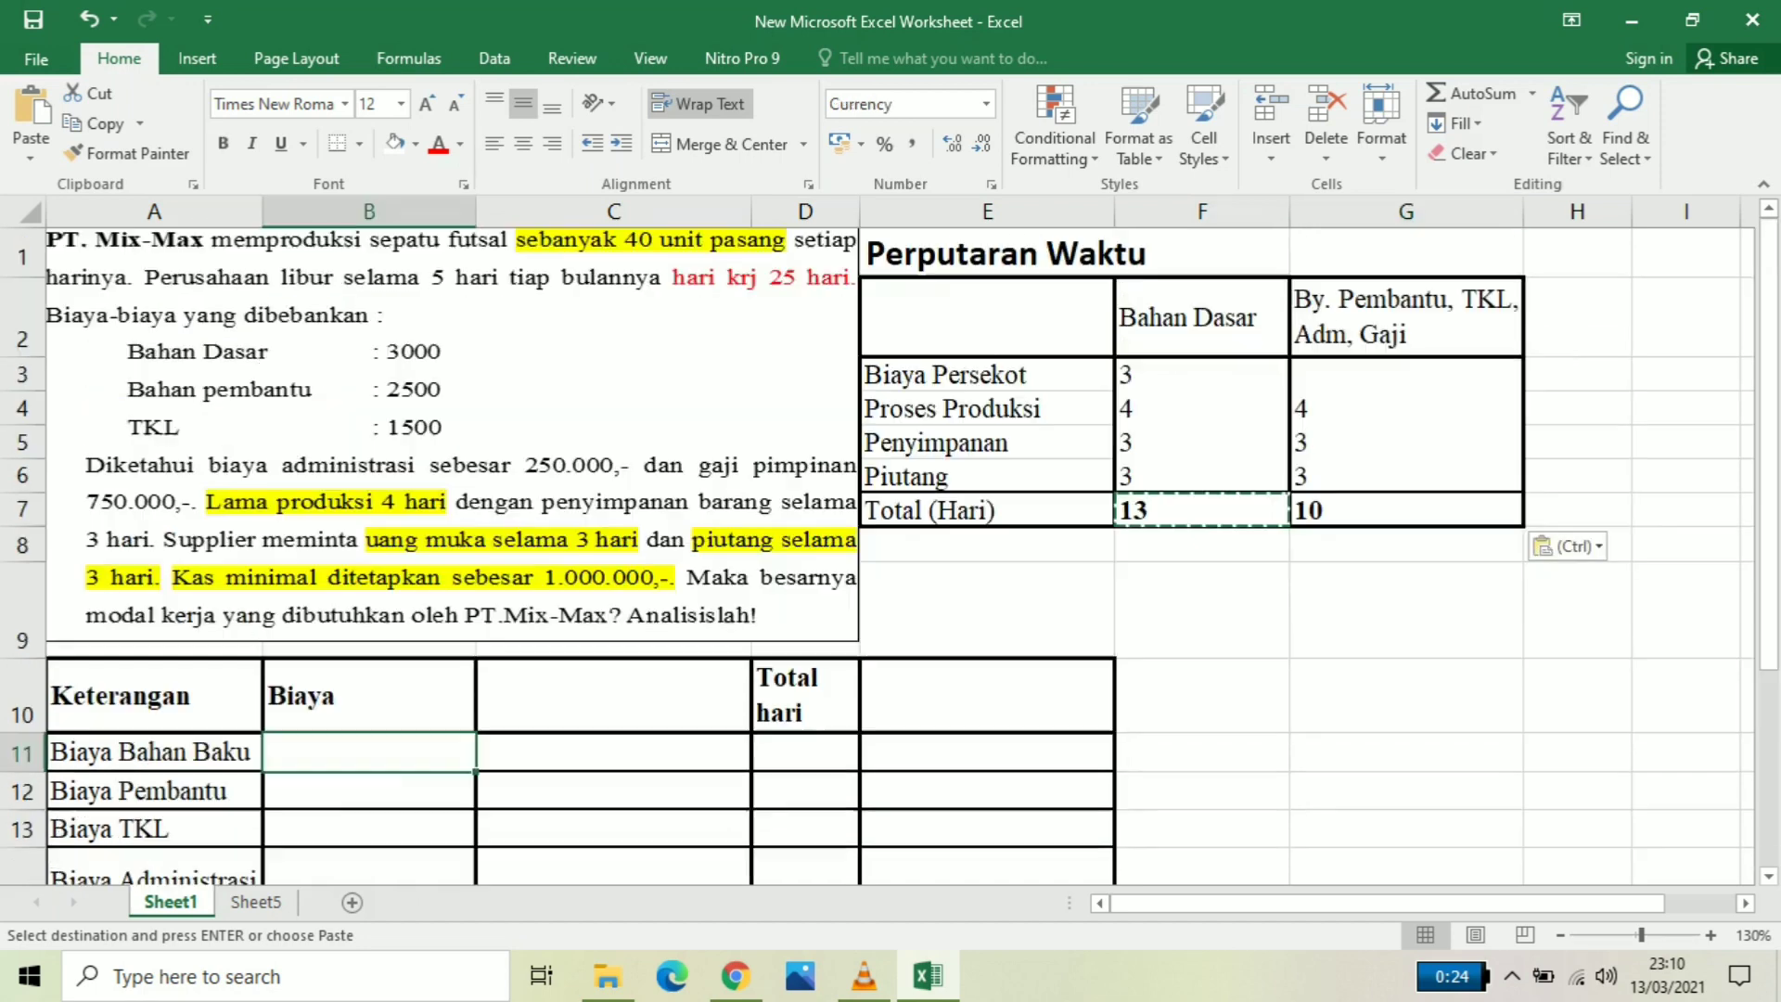
pyautogui.write('3000')
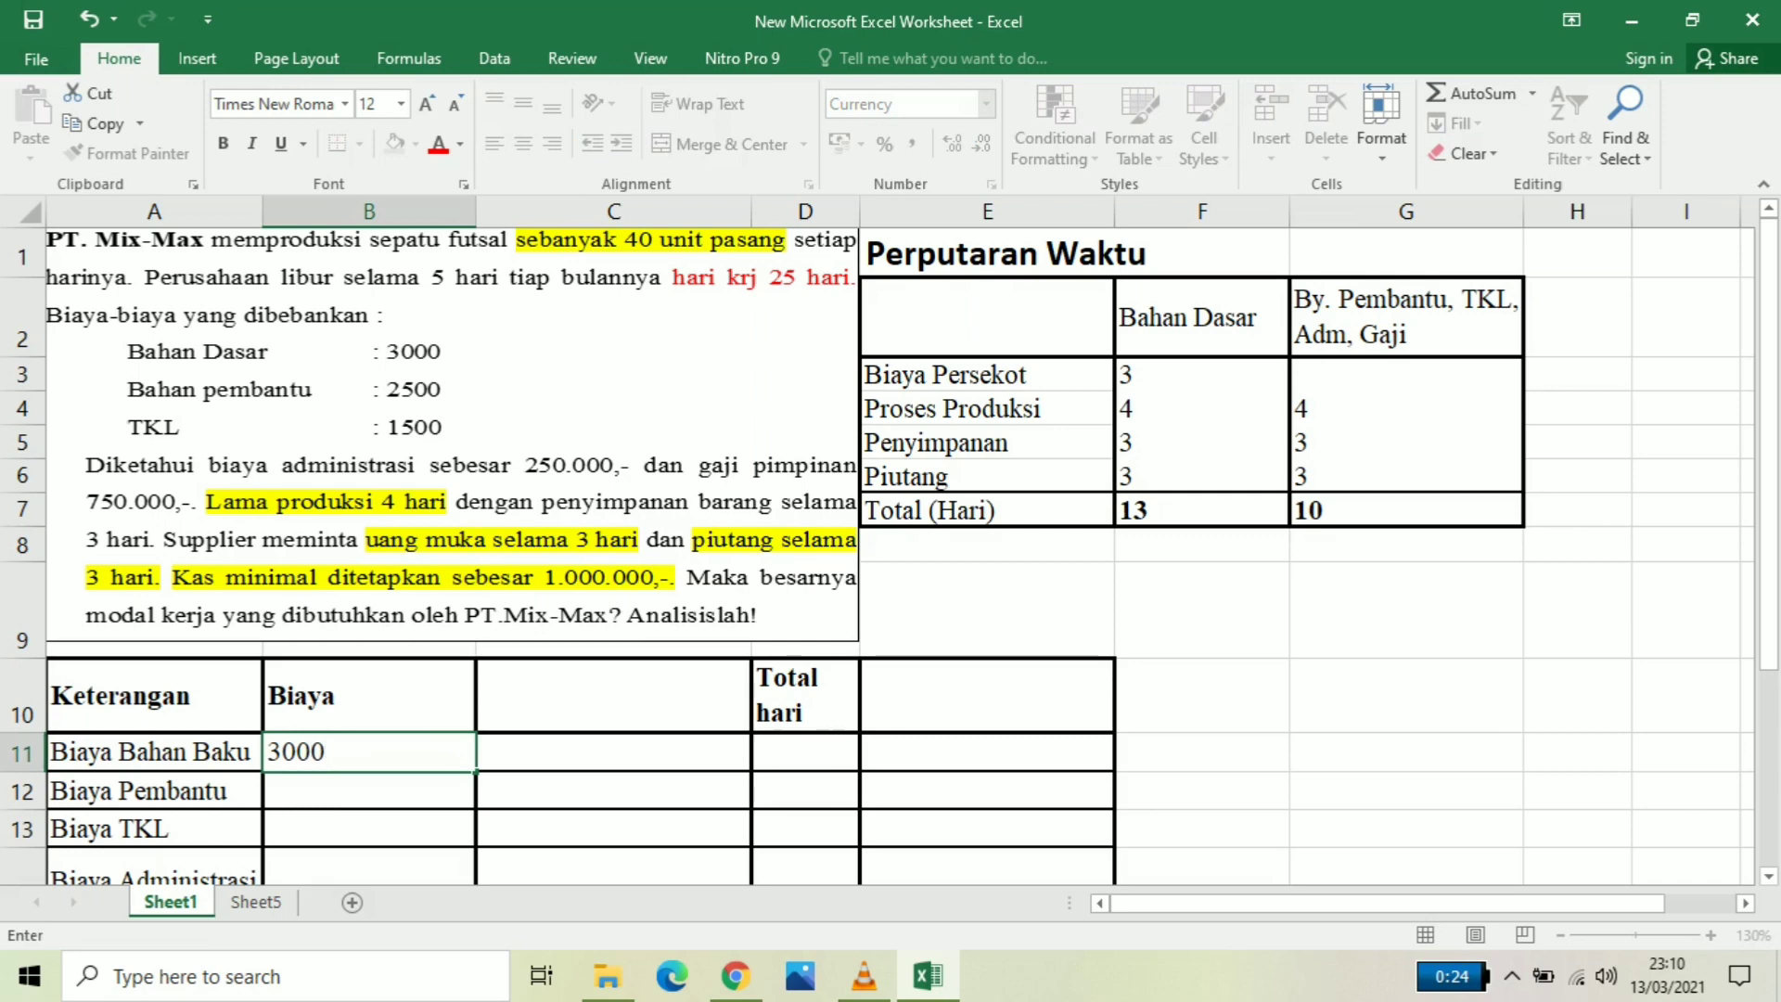
pyautogui.press('Return')
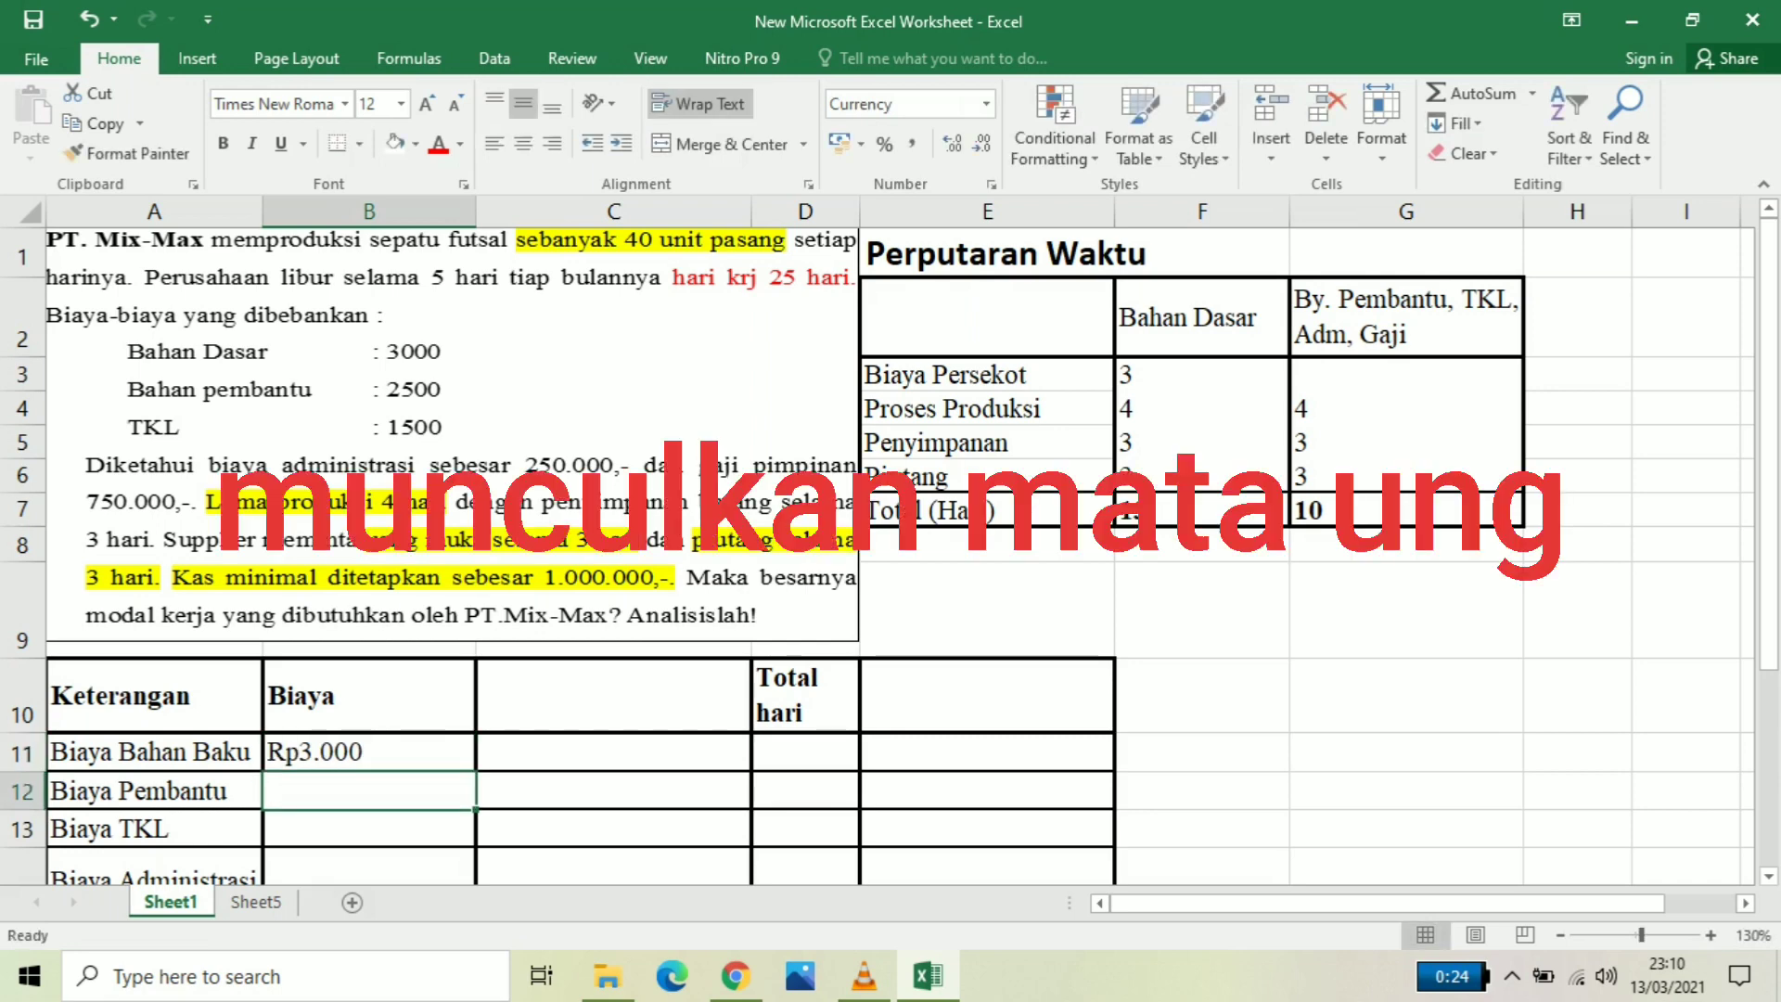
# Apply the Currency number format to the Biaya Bahan Baku amount in B11
pyautogui.click(369, 771)
pyautogui.click(369, 753)
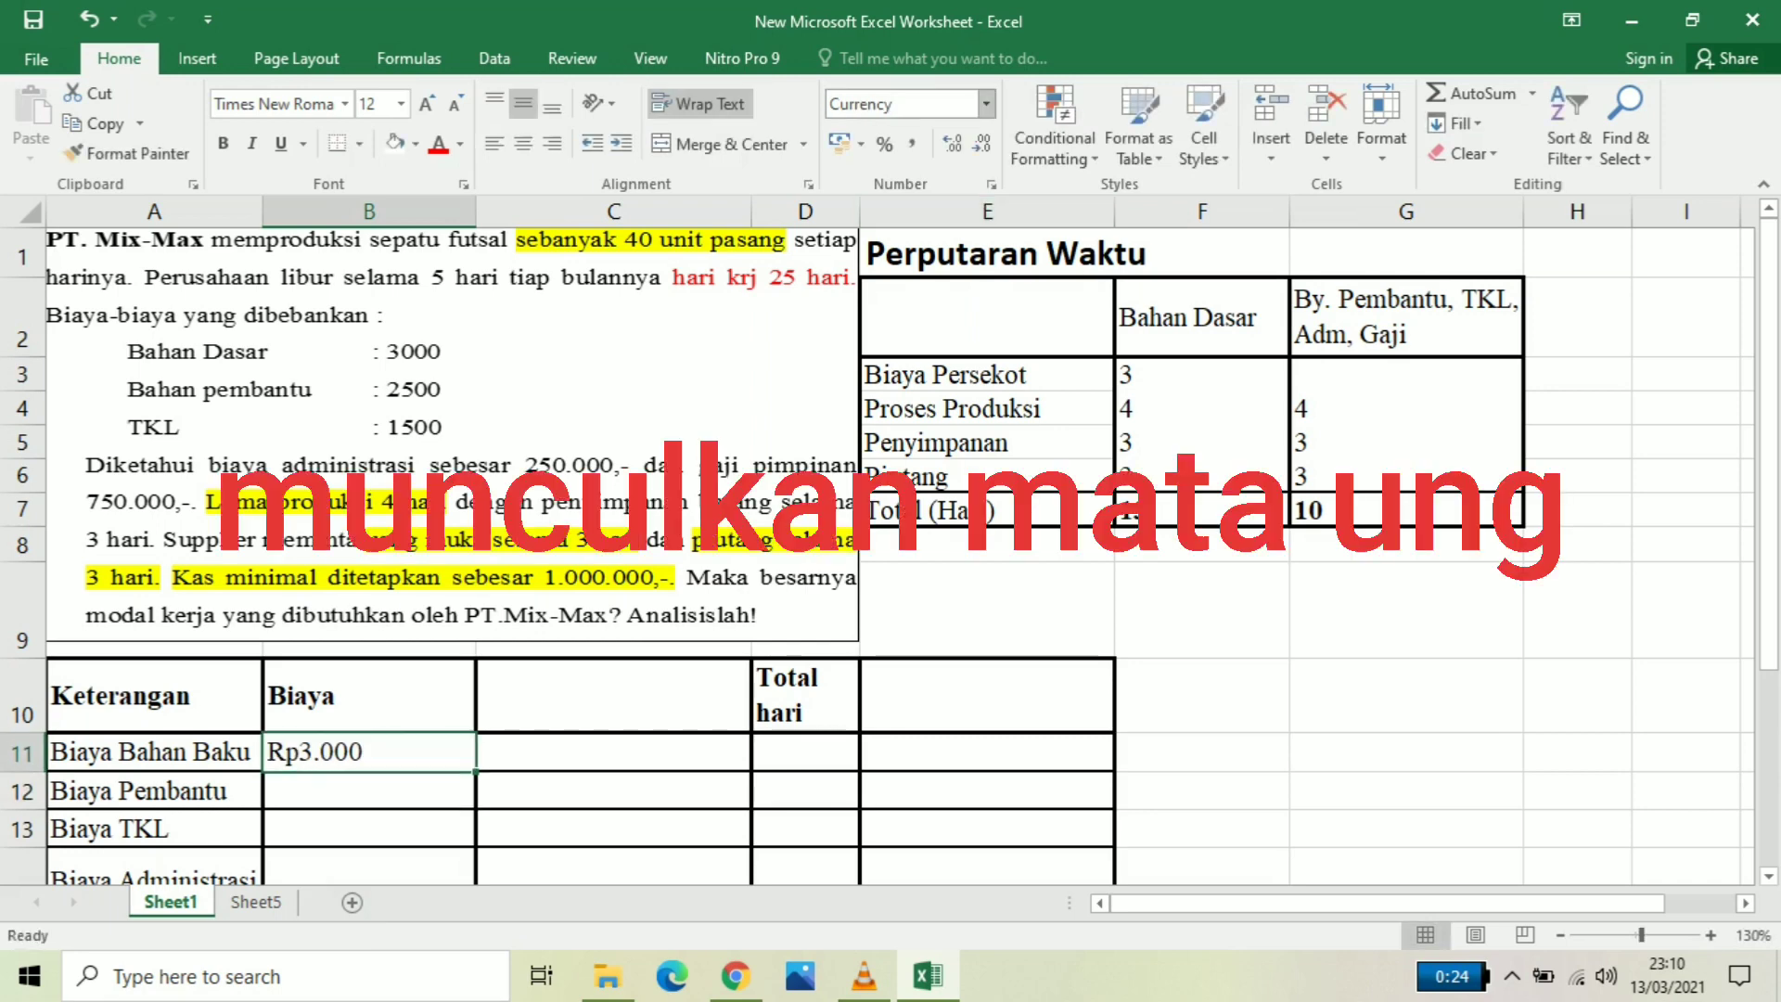
pyautogui.click(986, 103)
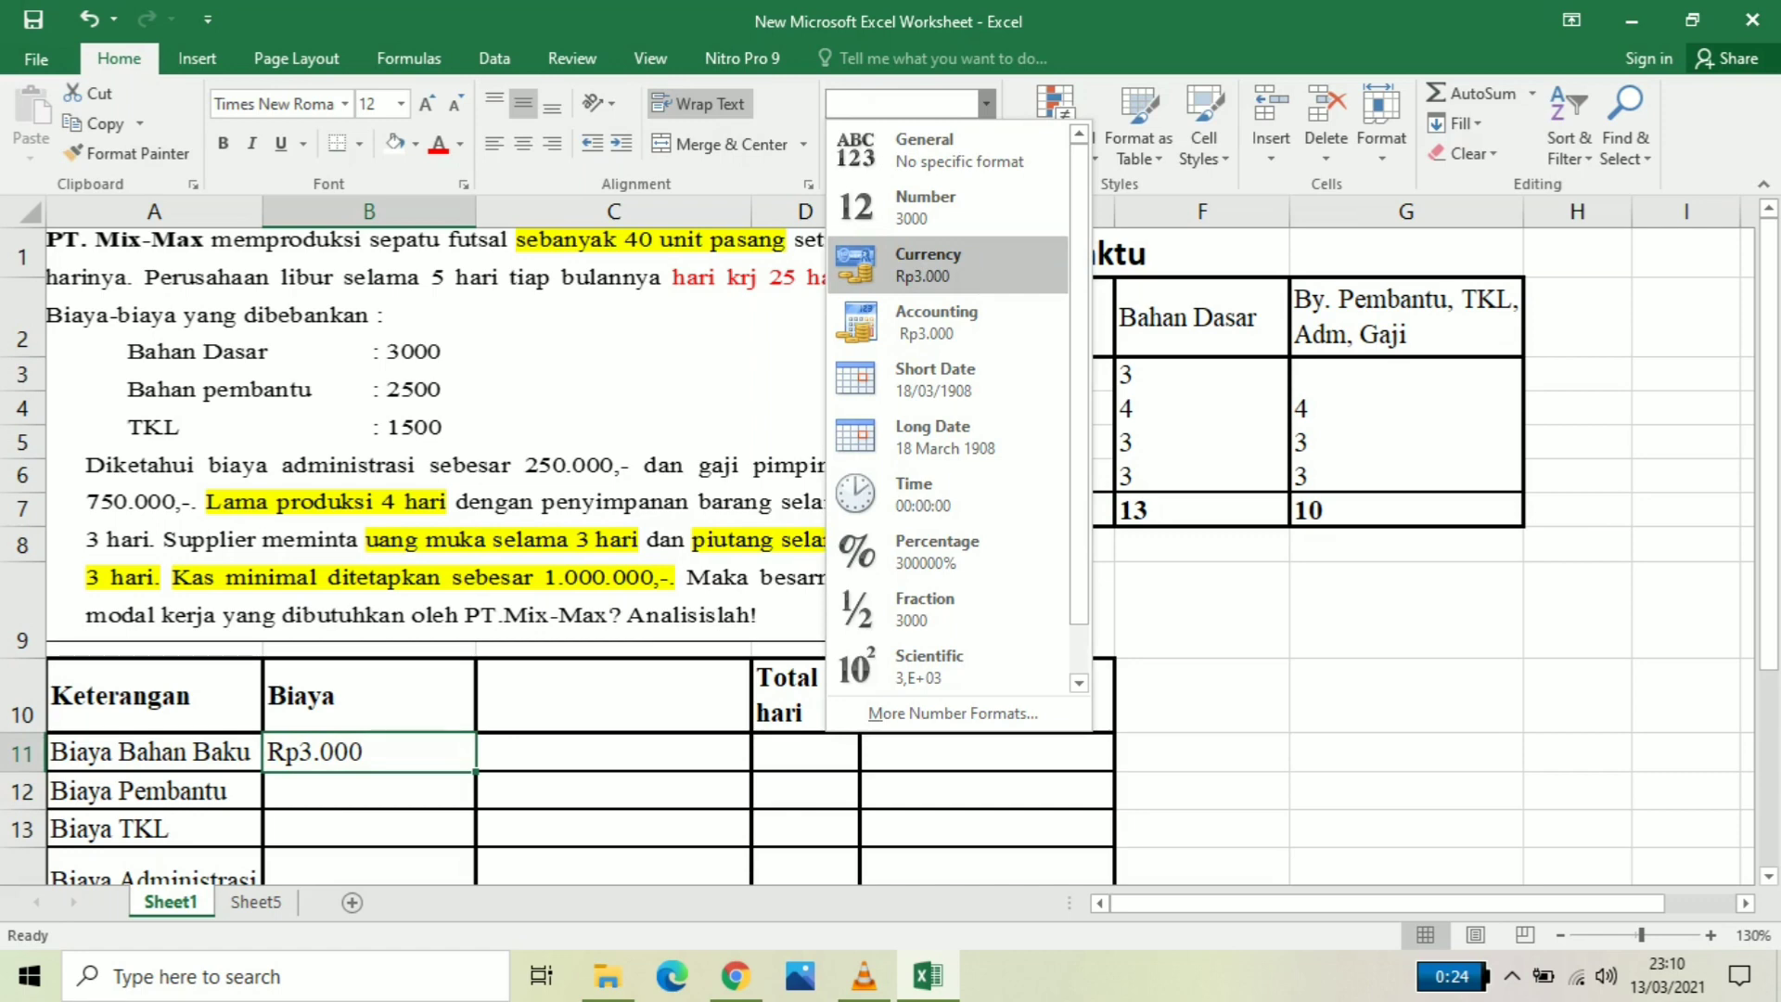
pyautogui.press('Return')
# Enter 2500 as the Biaya for Biaya Pembantu in B12 and 1500 for Biaya TKL in B13
pyautogui.click(369, 791)
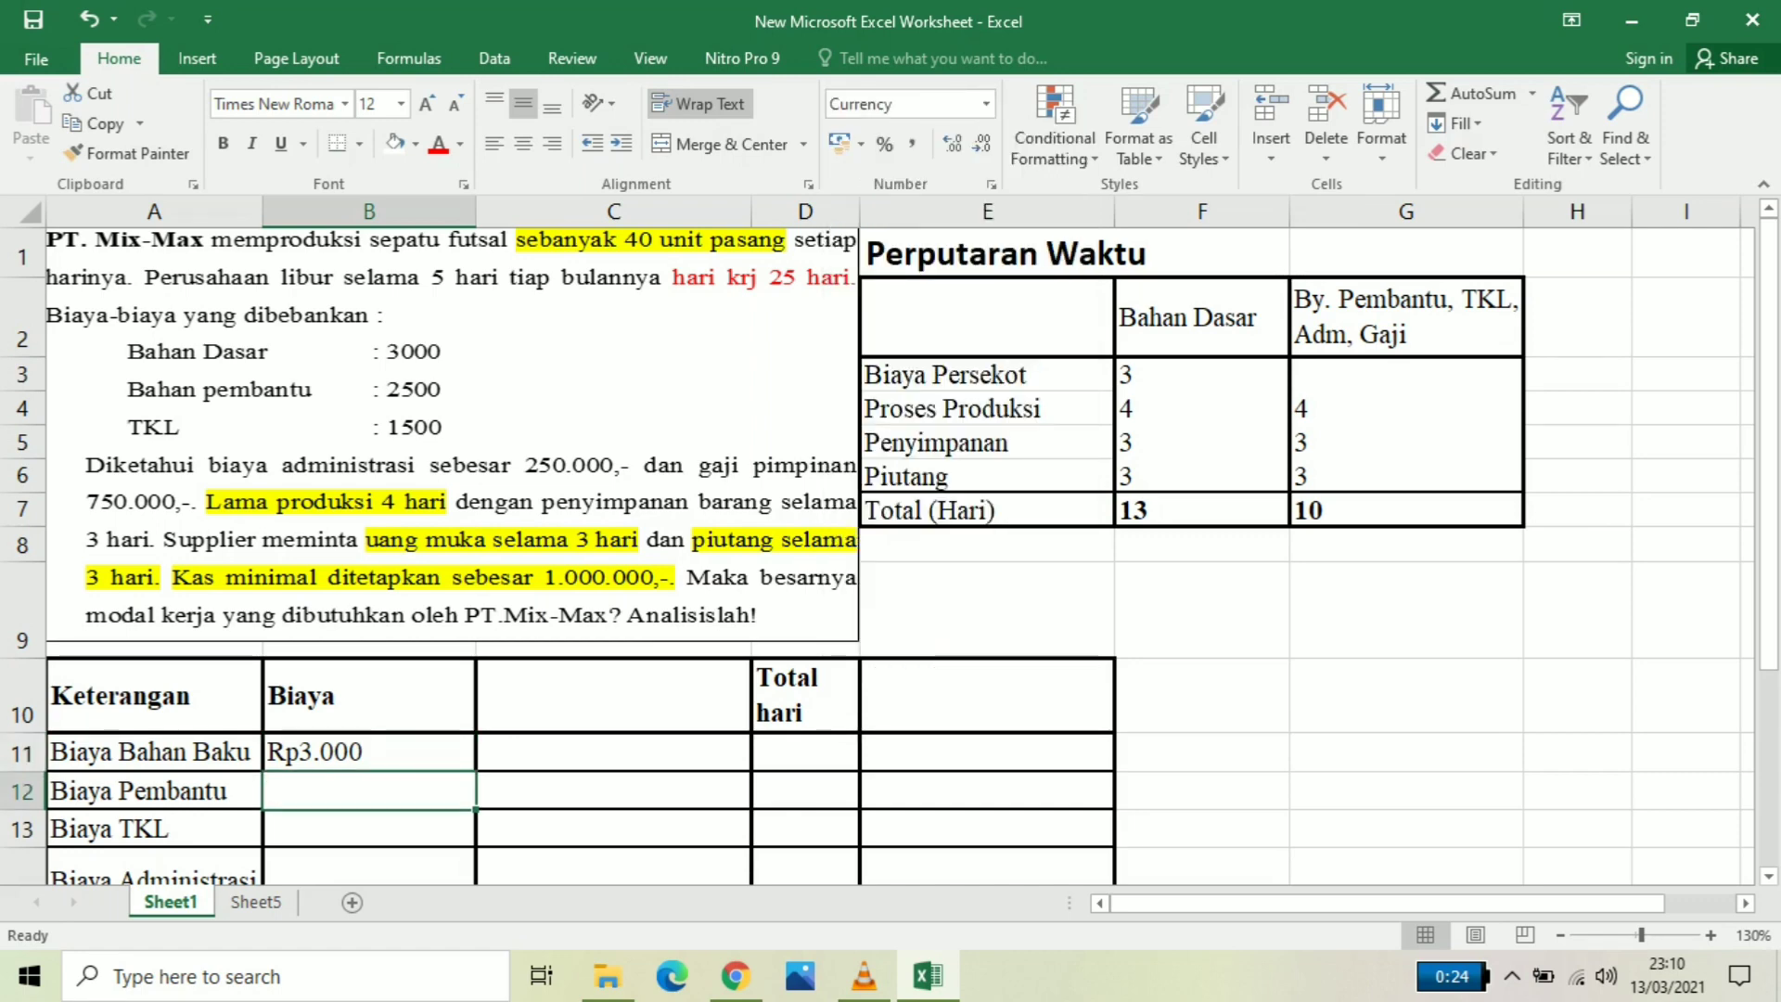
pyautogui.write('2500')
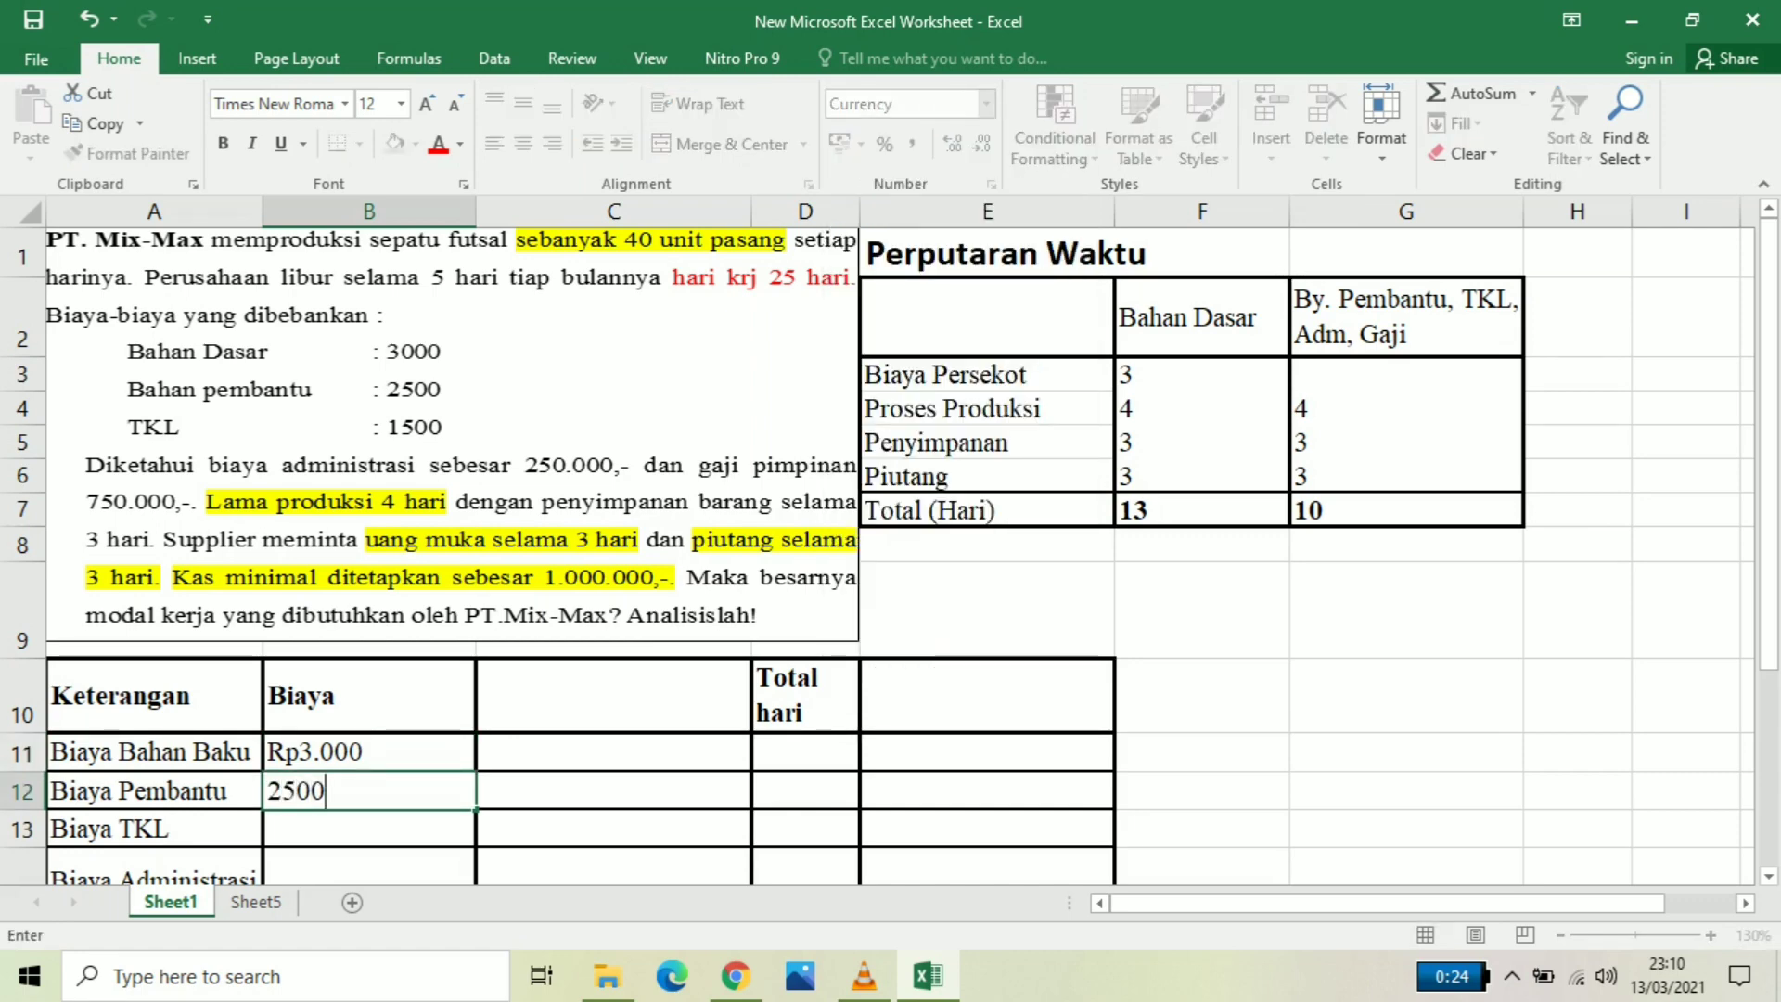
pyautogui.press('Return')
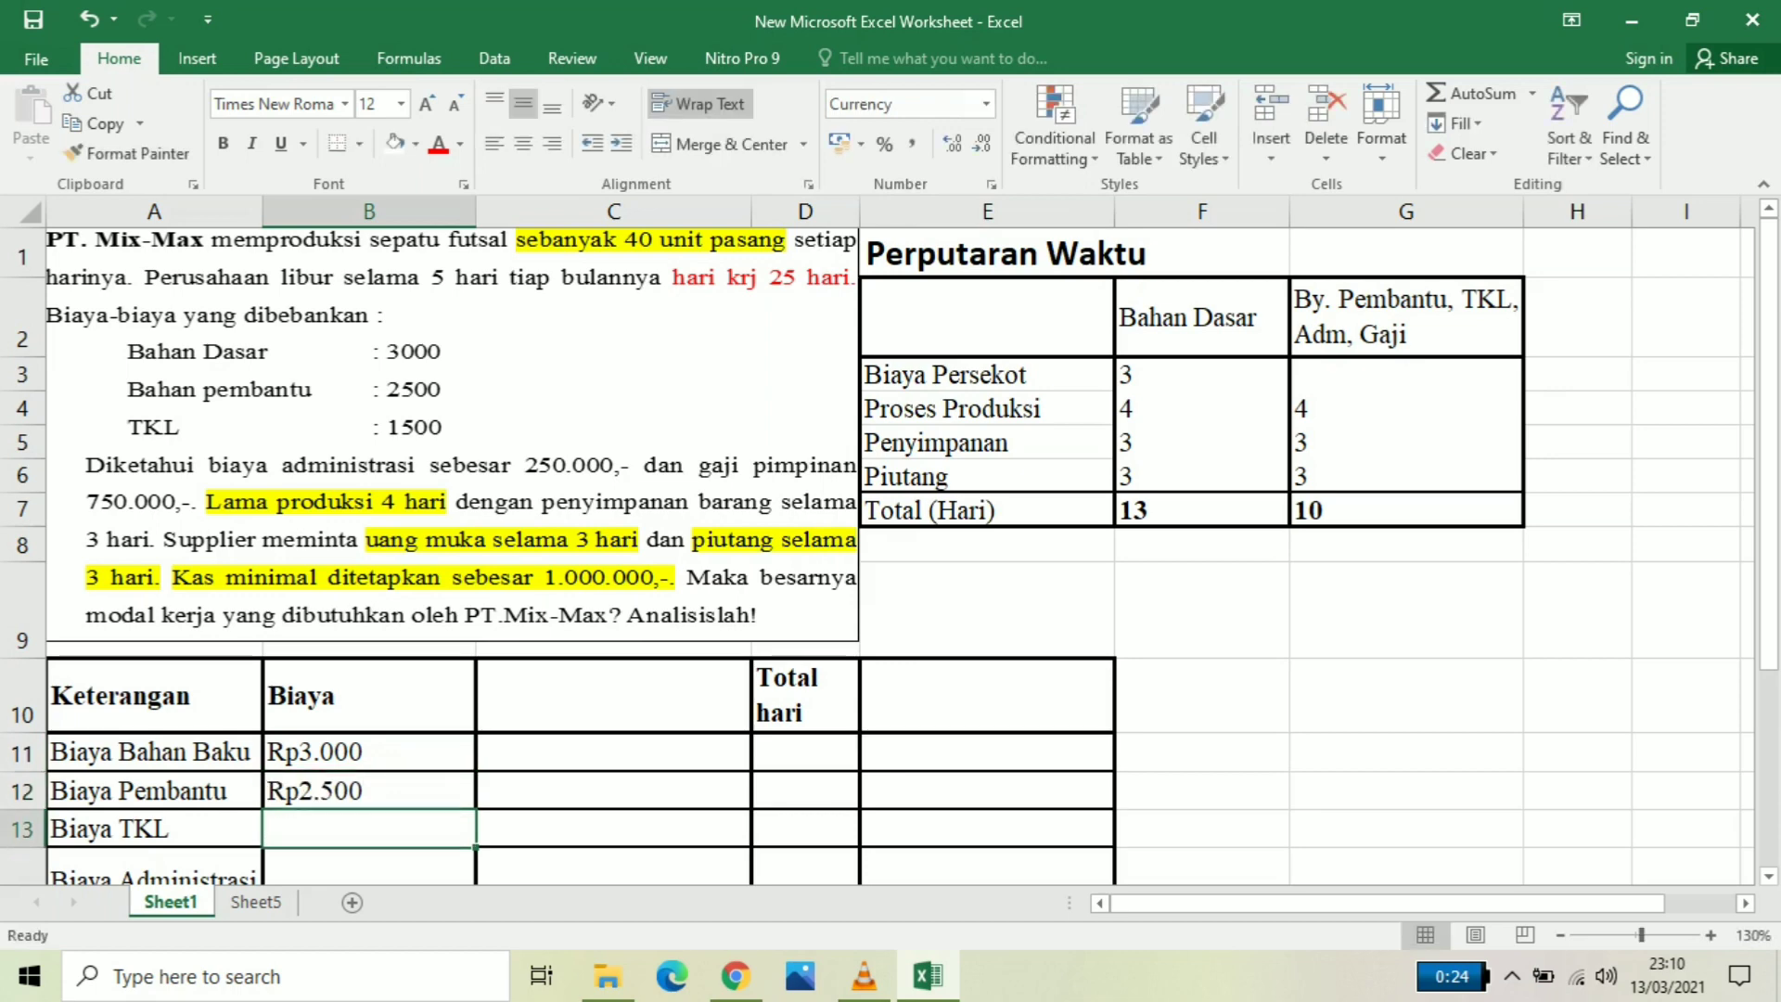
pyautogui.write('1500')
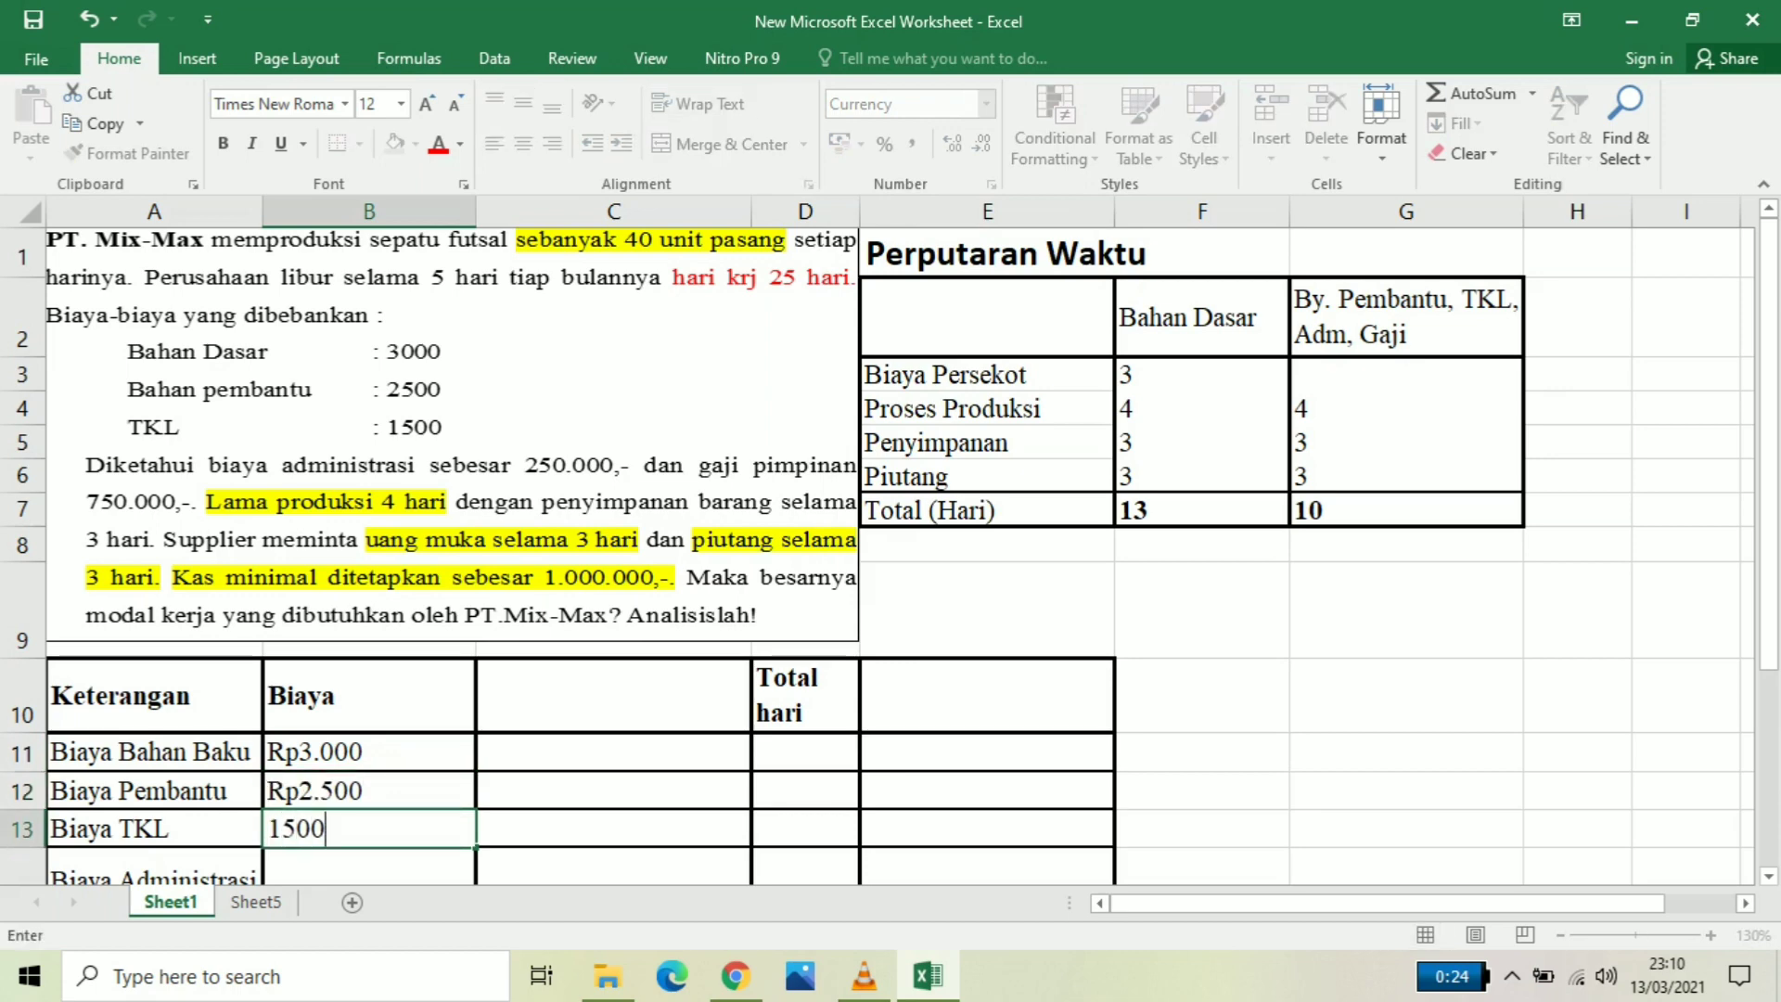
pyautogui.press('Return')
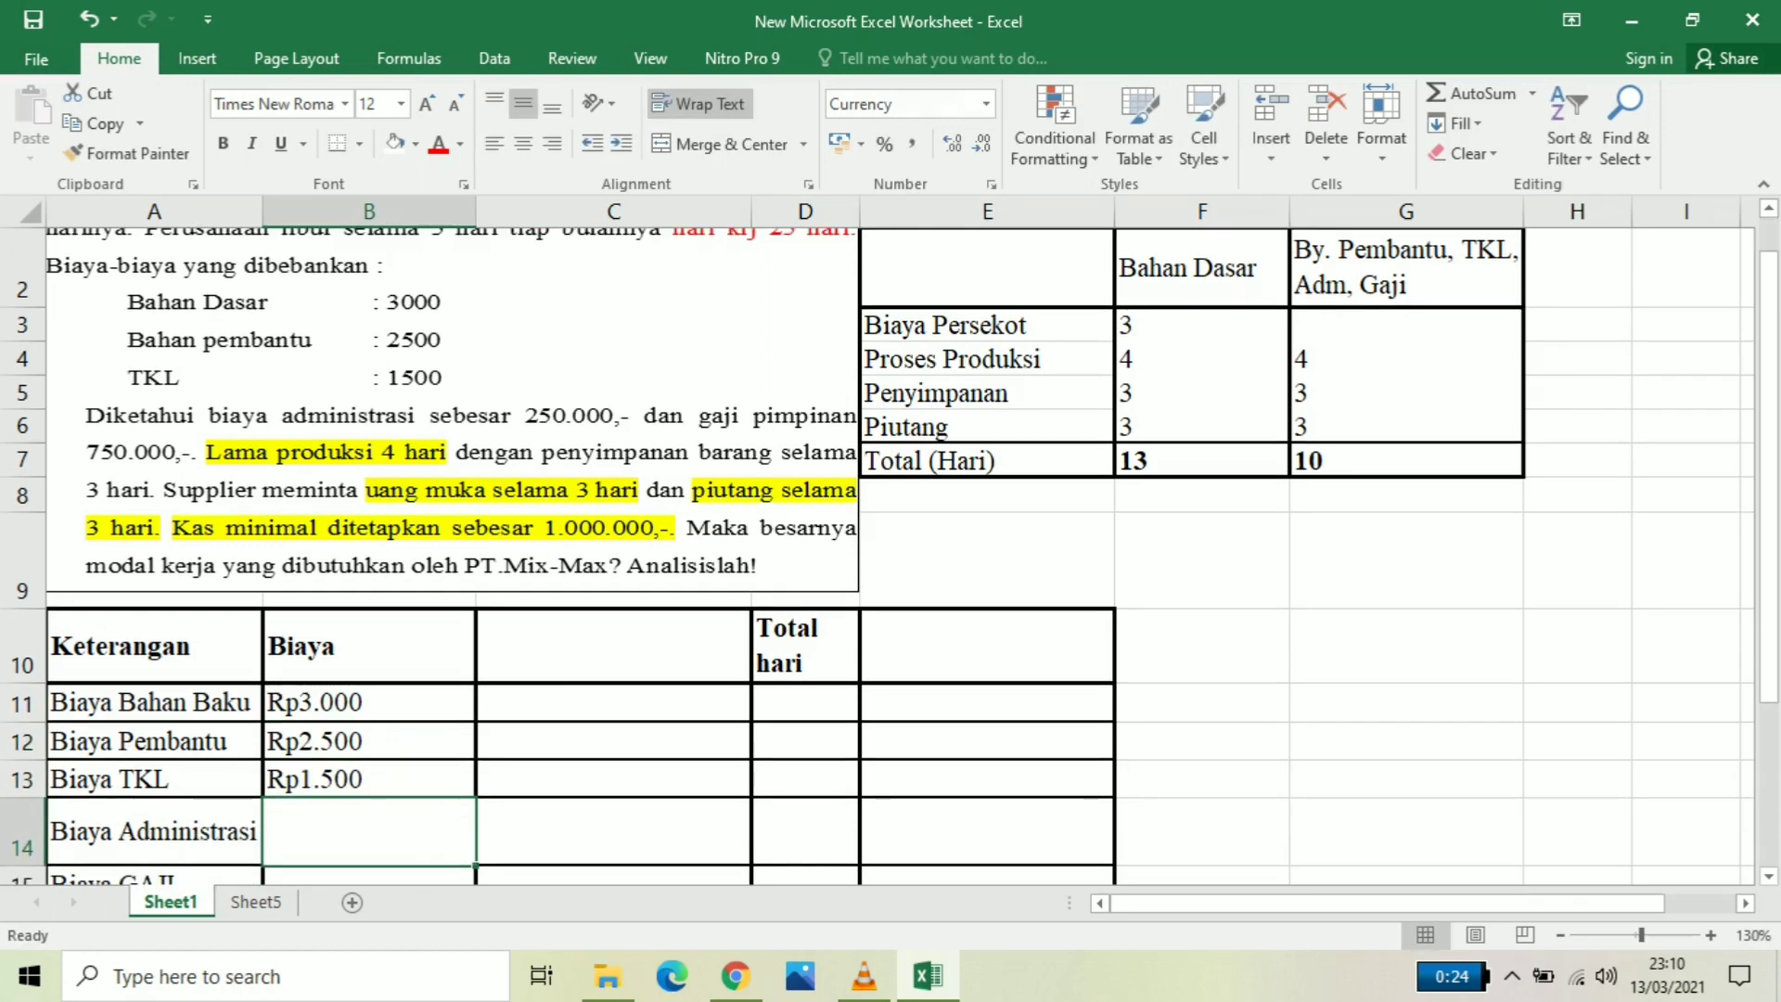
# Enter 250000 as the Biaya for Biaya Administrasi in B14 and 750.000 for Biaya GAJI in B15
pyautogui.write('250000')
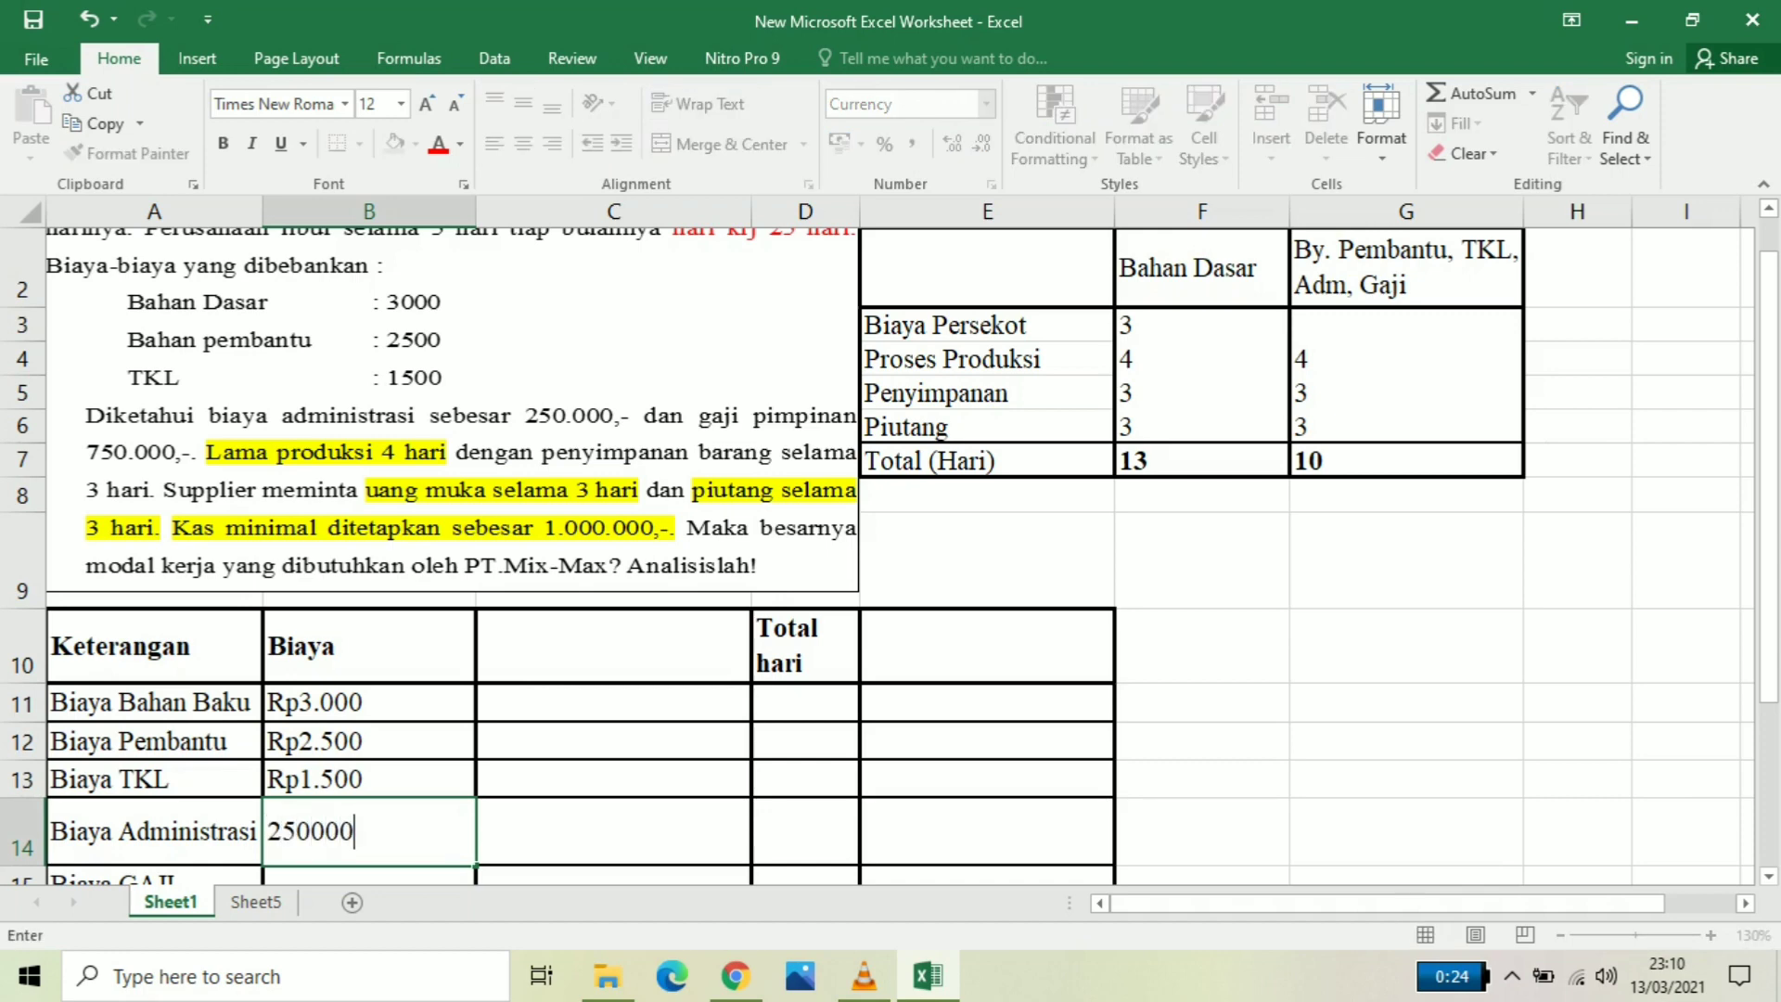
pyautogui.press('Return')
pyautogui.write('750')
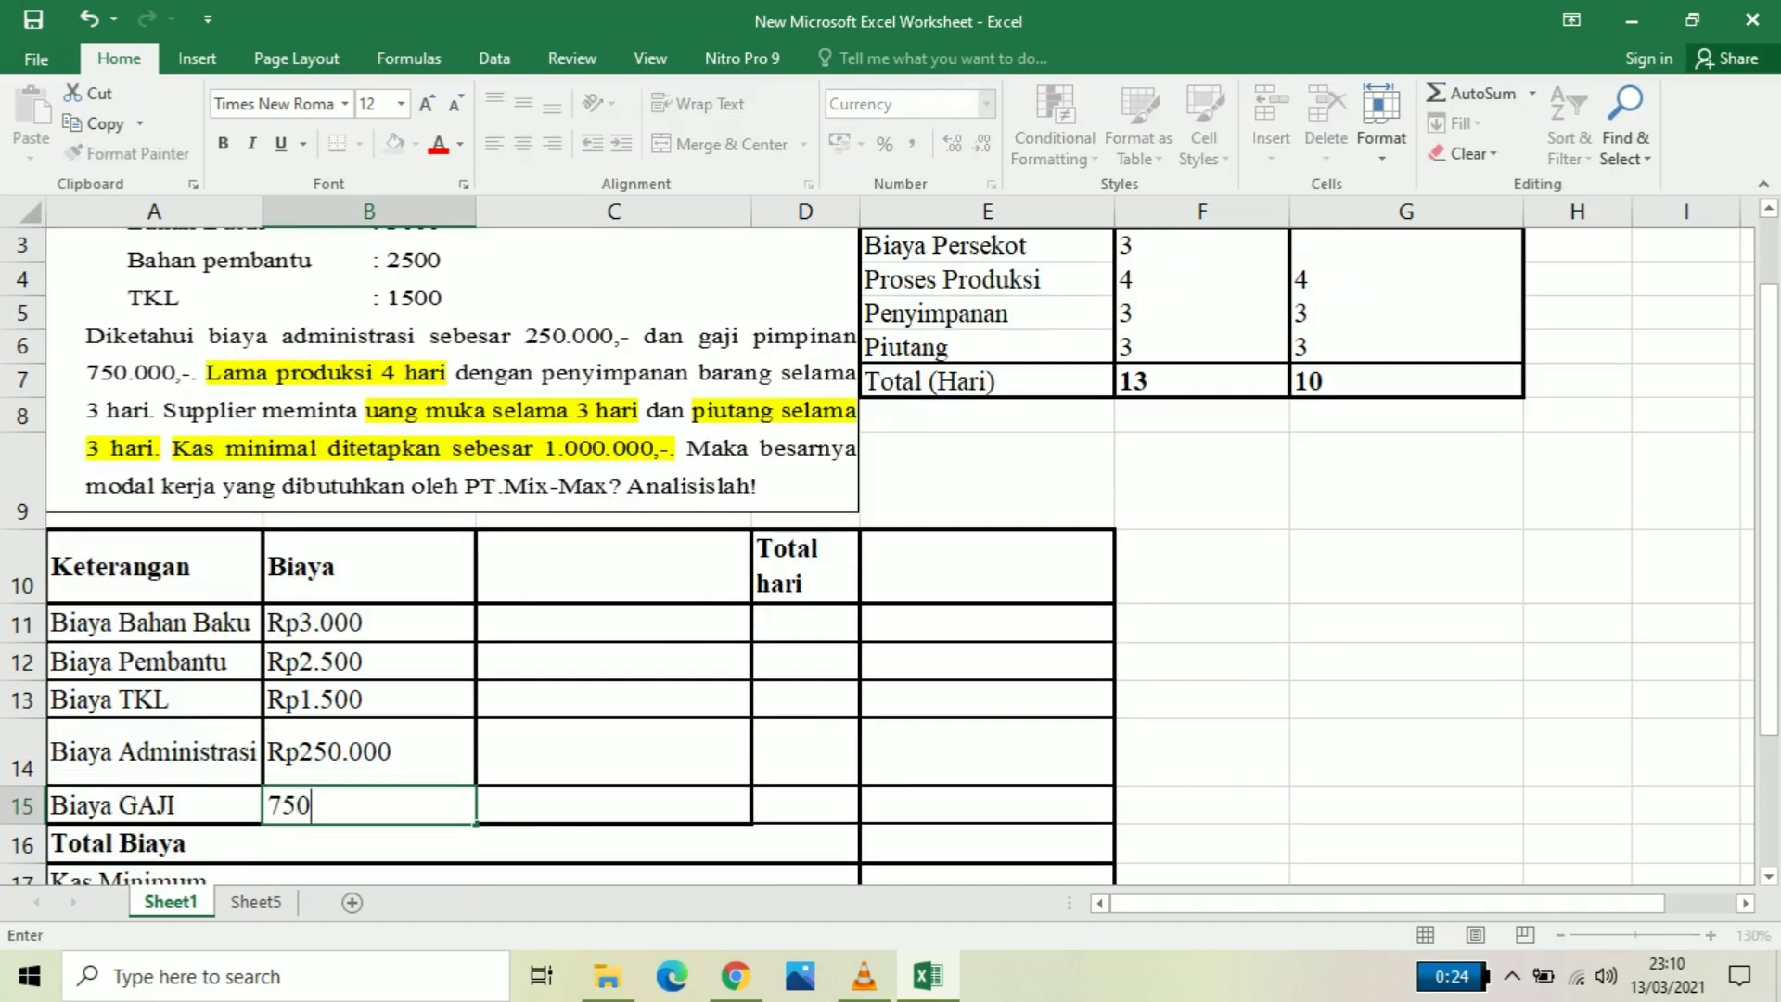
pyautogui.write('.000')
pyautogui.press('Return')
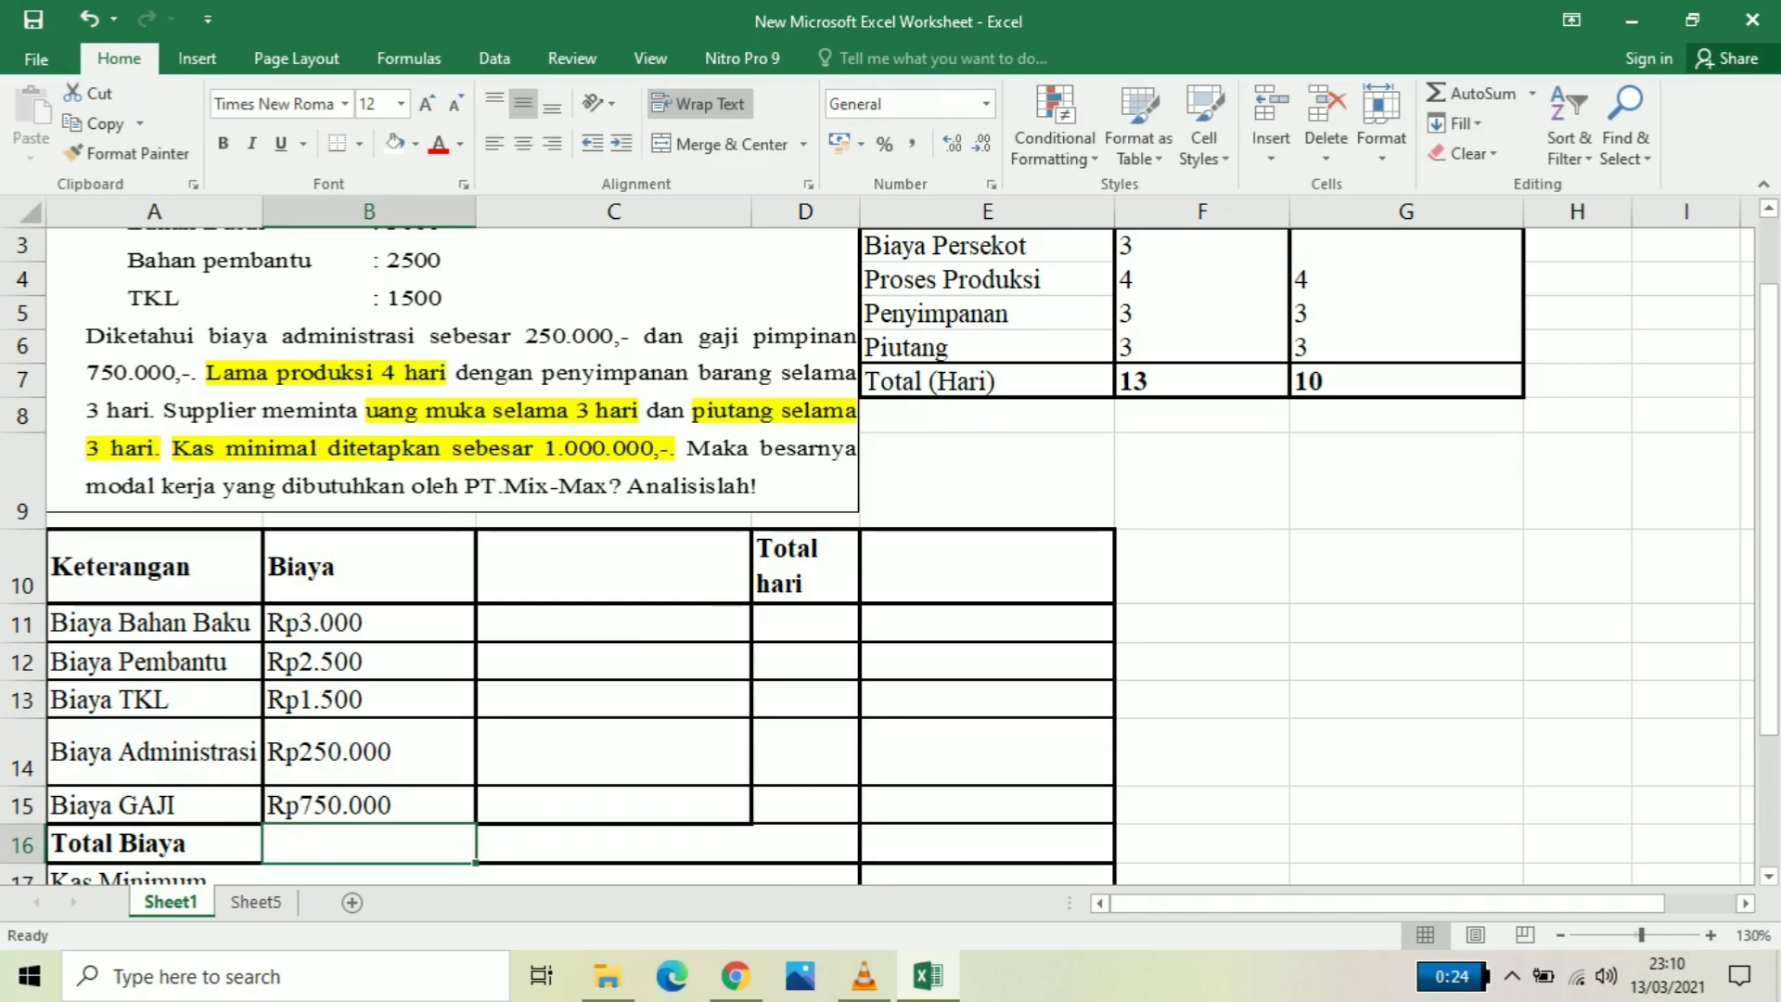
# Enter the 40 production units in C11:C13 for Biaya Bahan Baku, Biaya Pembantu and Biaya TKL
pyautogui.click(613, 622)
pyautogui.scroll(1, 613, 623)
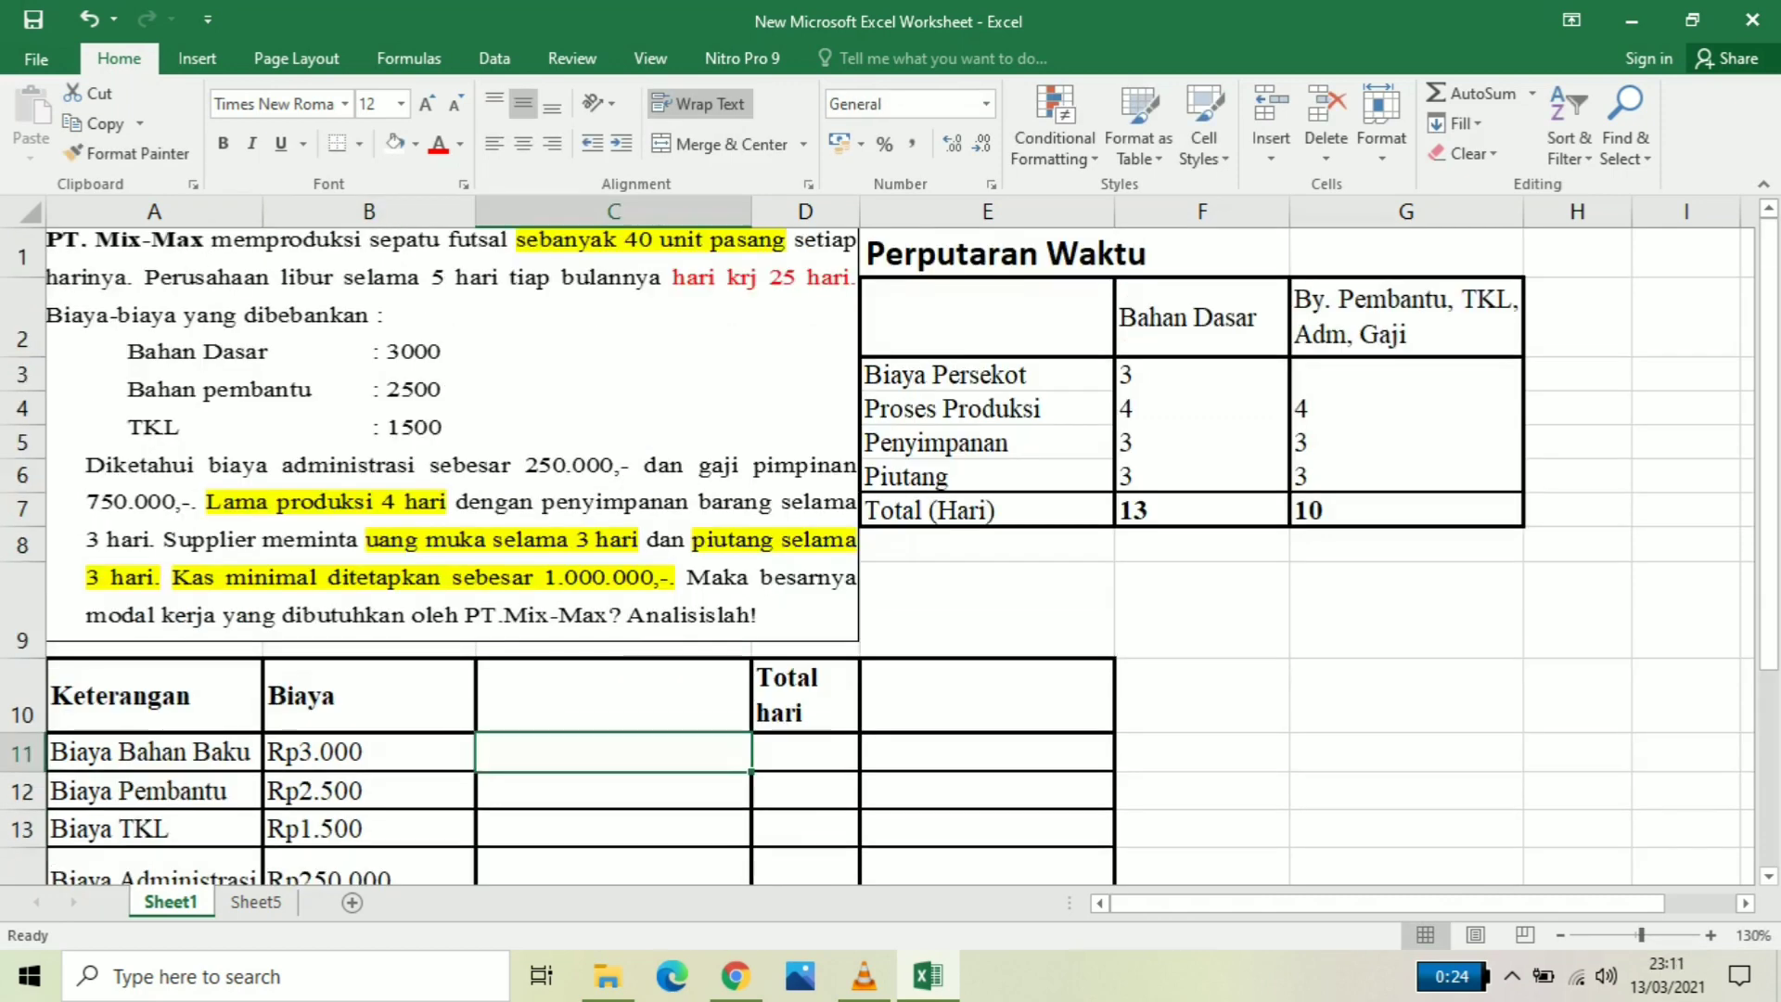
pyautogui.write('40')
pyautogui.press('Return')
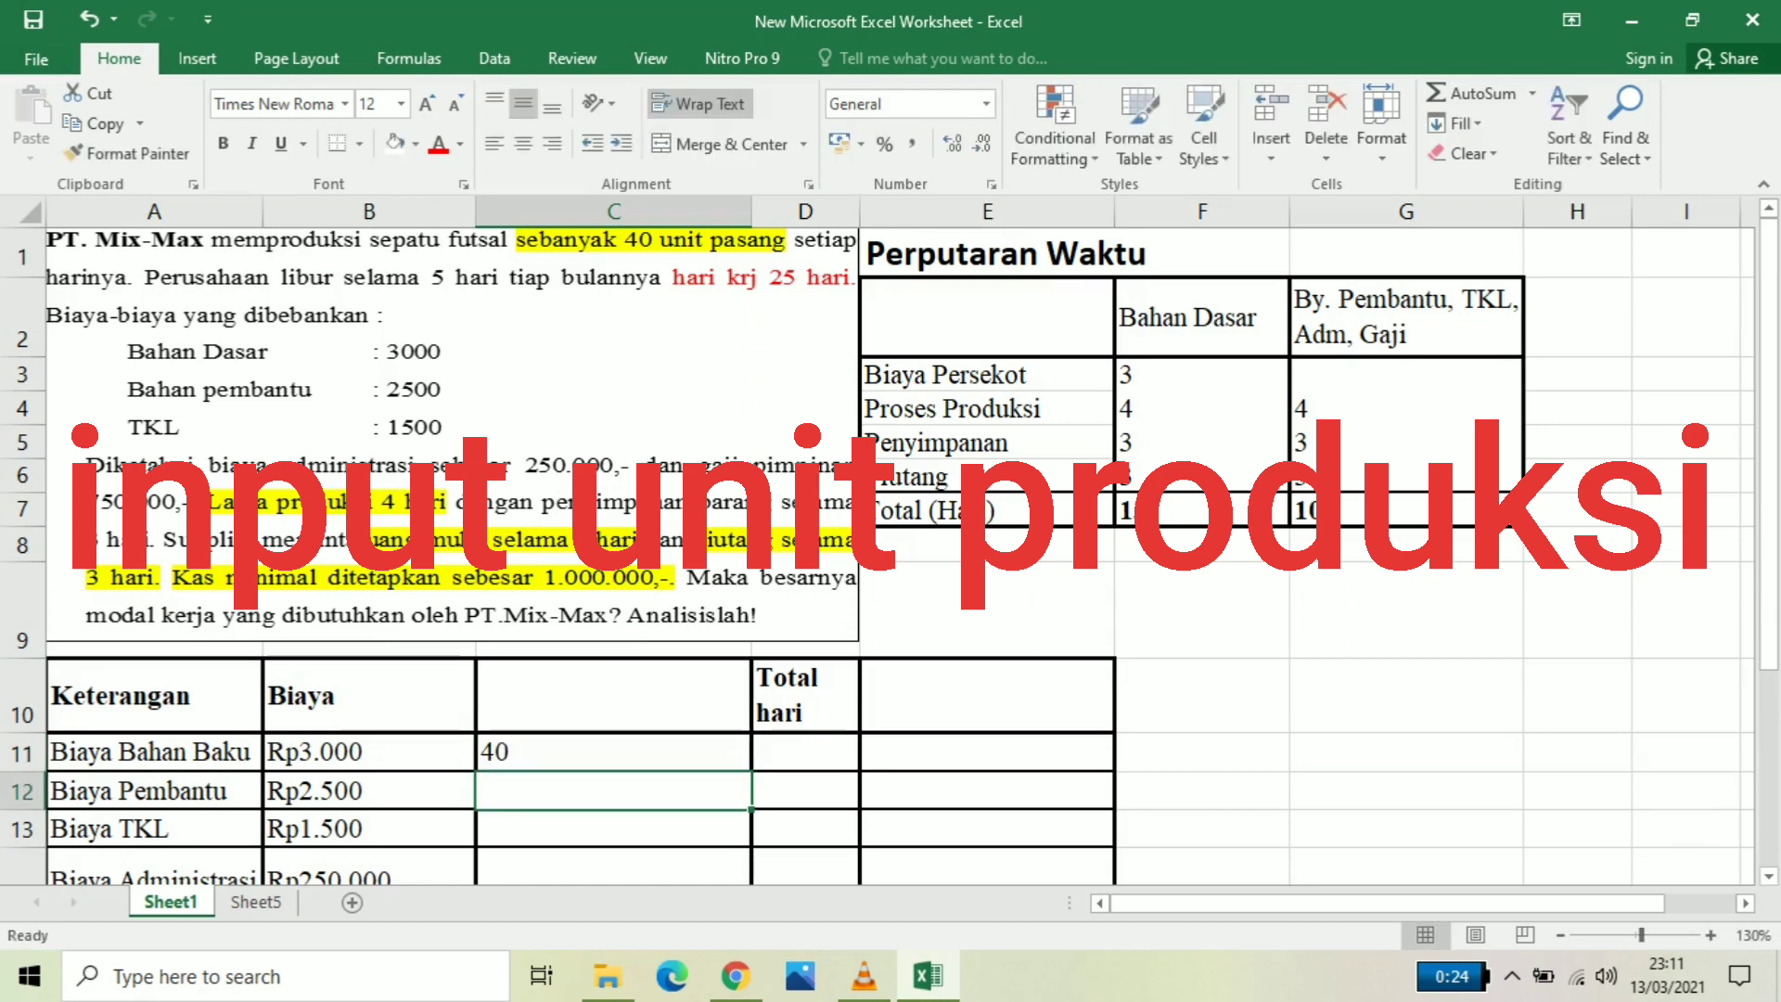
pyautogui.write('40')
pyautogui.press('Return')
pyautogui.write('40')
pyautogui.press('Return')
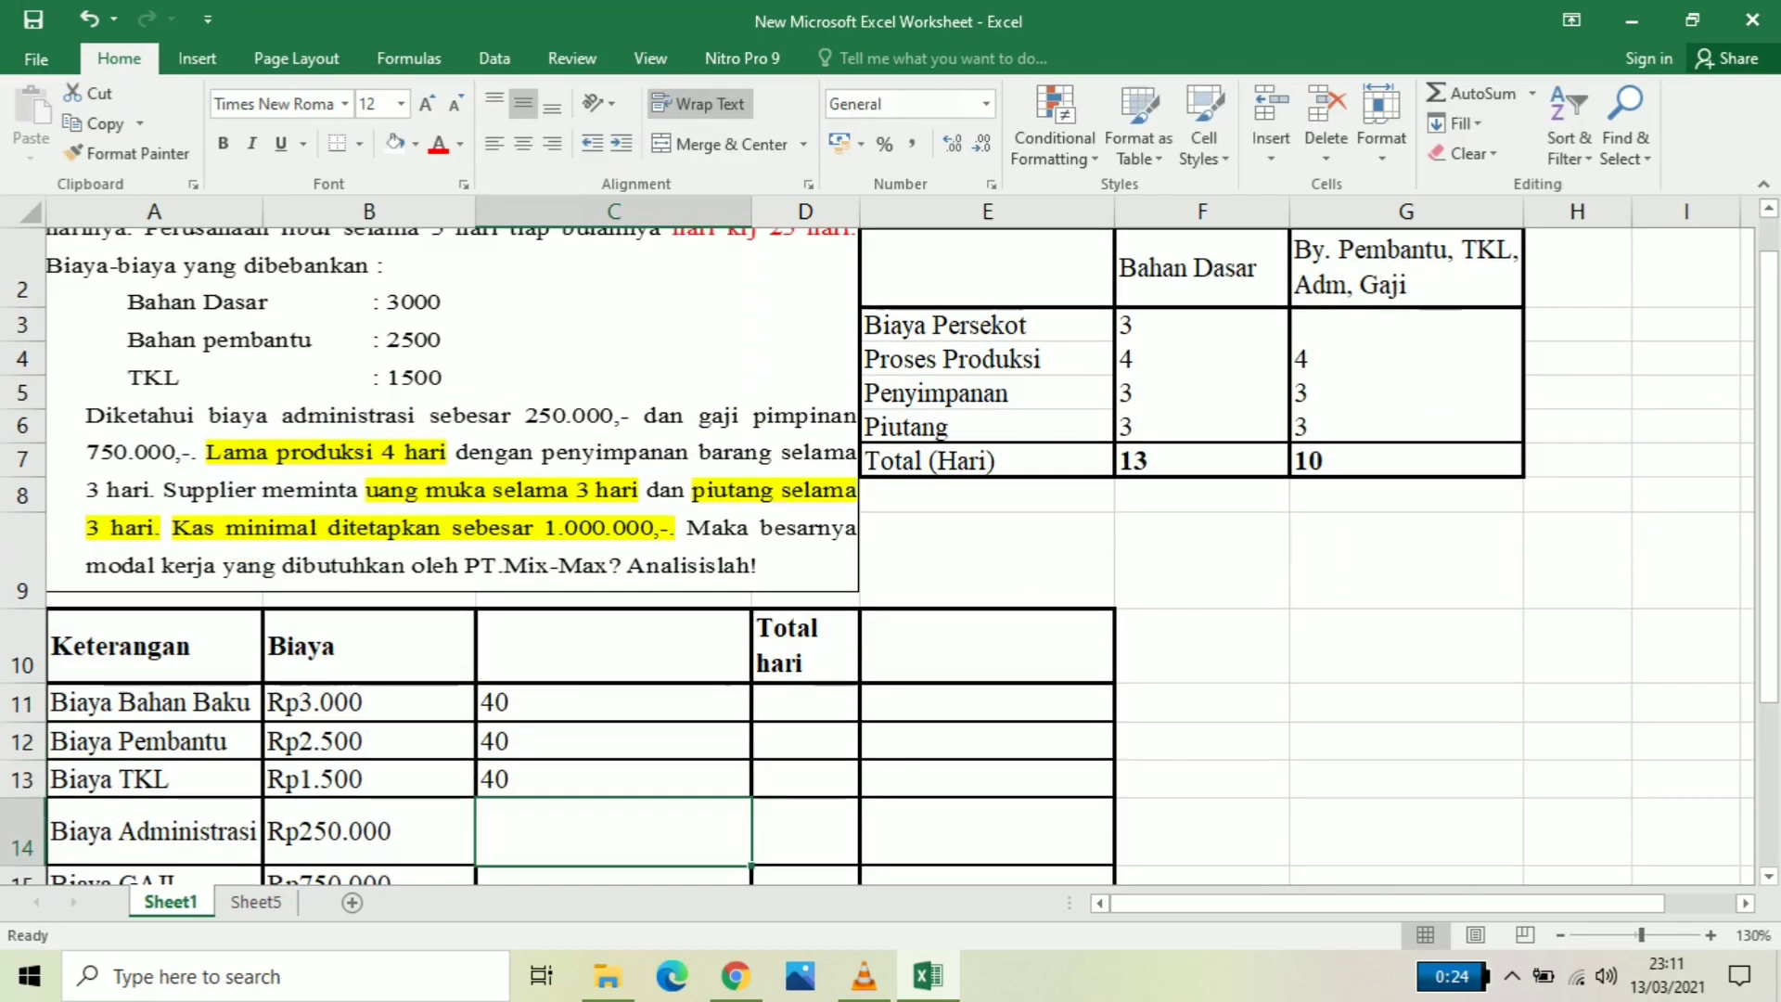
# Enter the 25 working days in C14 and C15 for Biaya Administrasi and Biaya GAJI
pyautogui.scroll(1, 900, 556)
pyautogui.click(742, 283)
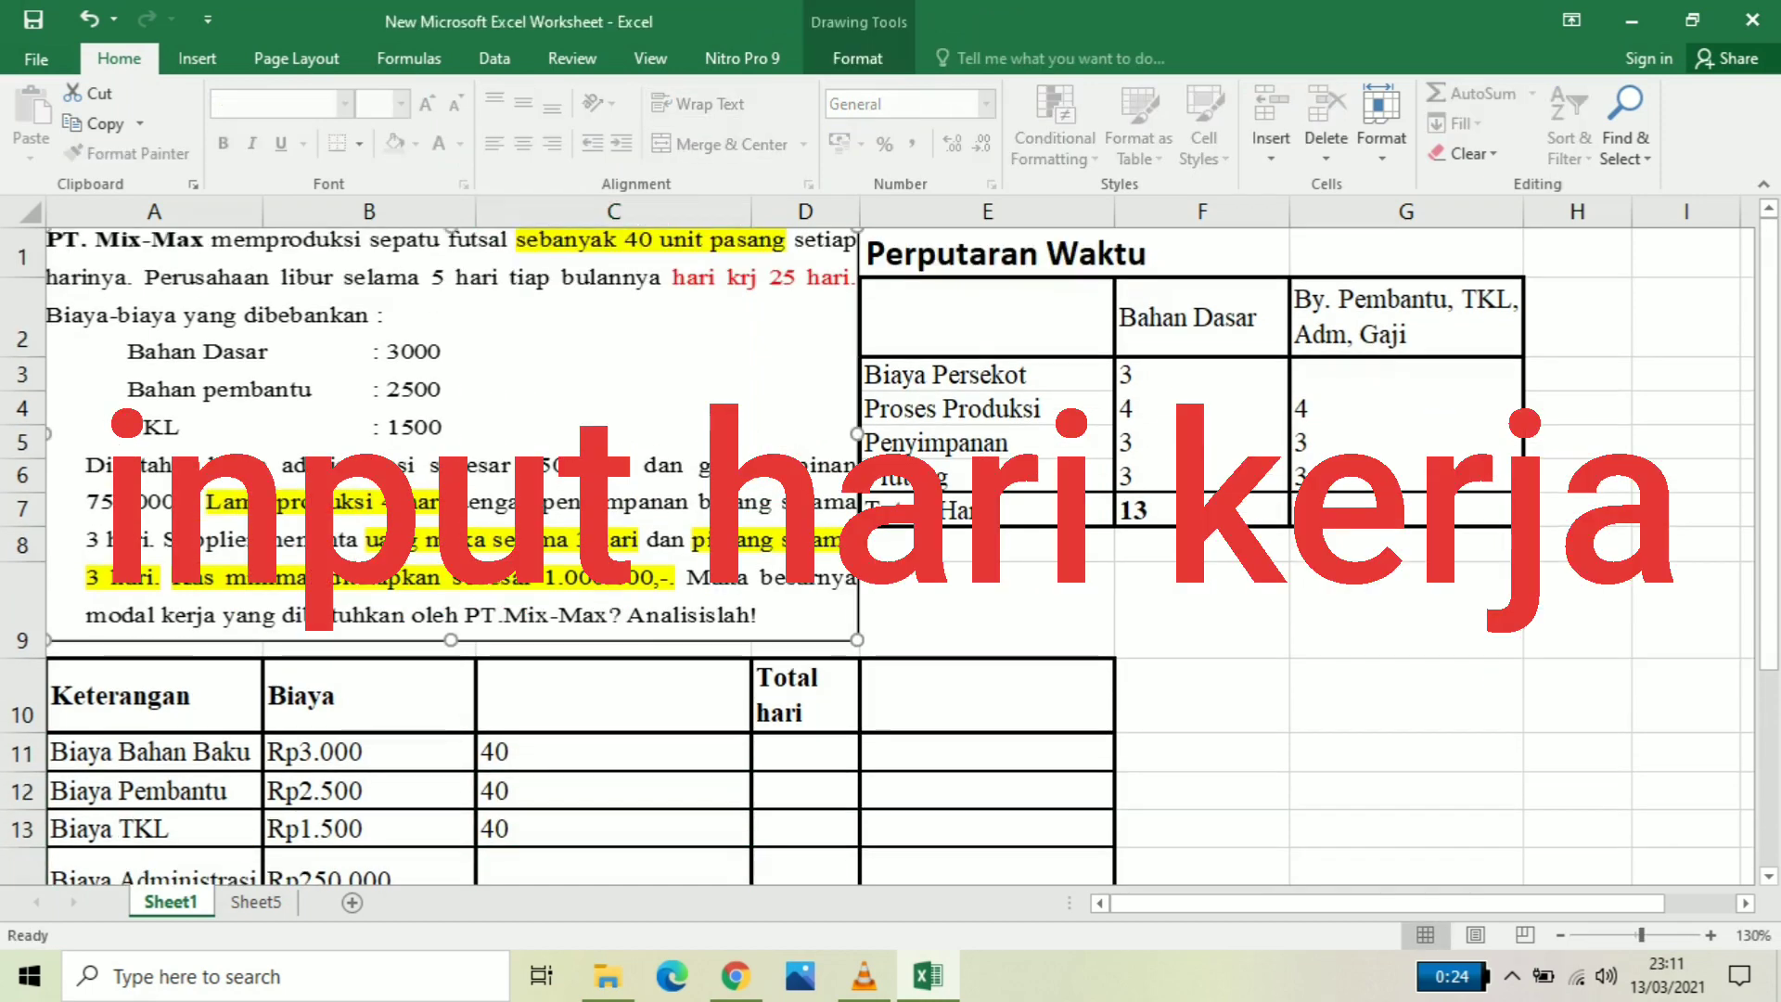
pyautogui.scroll(-1, 742, 556)
pyautogui.click(613, 718)
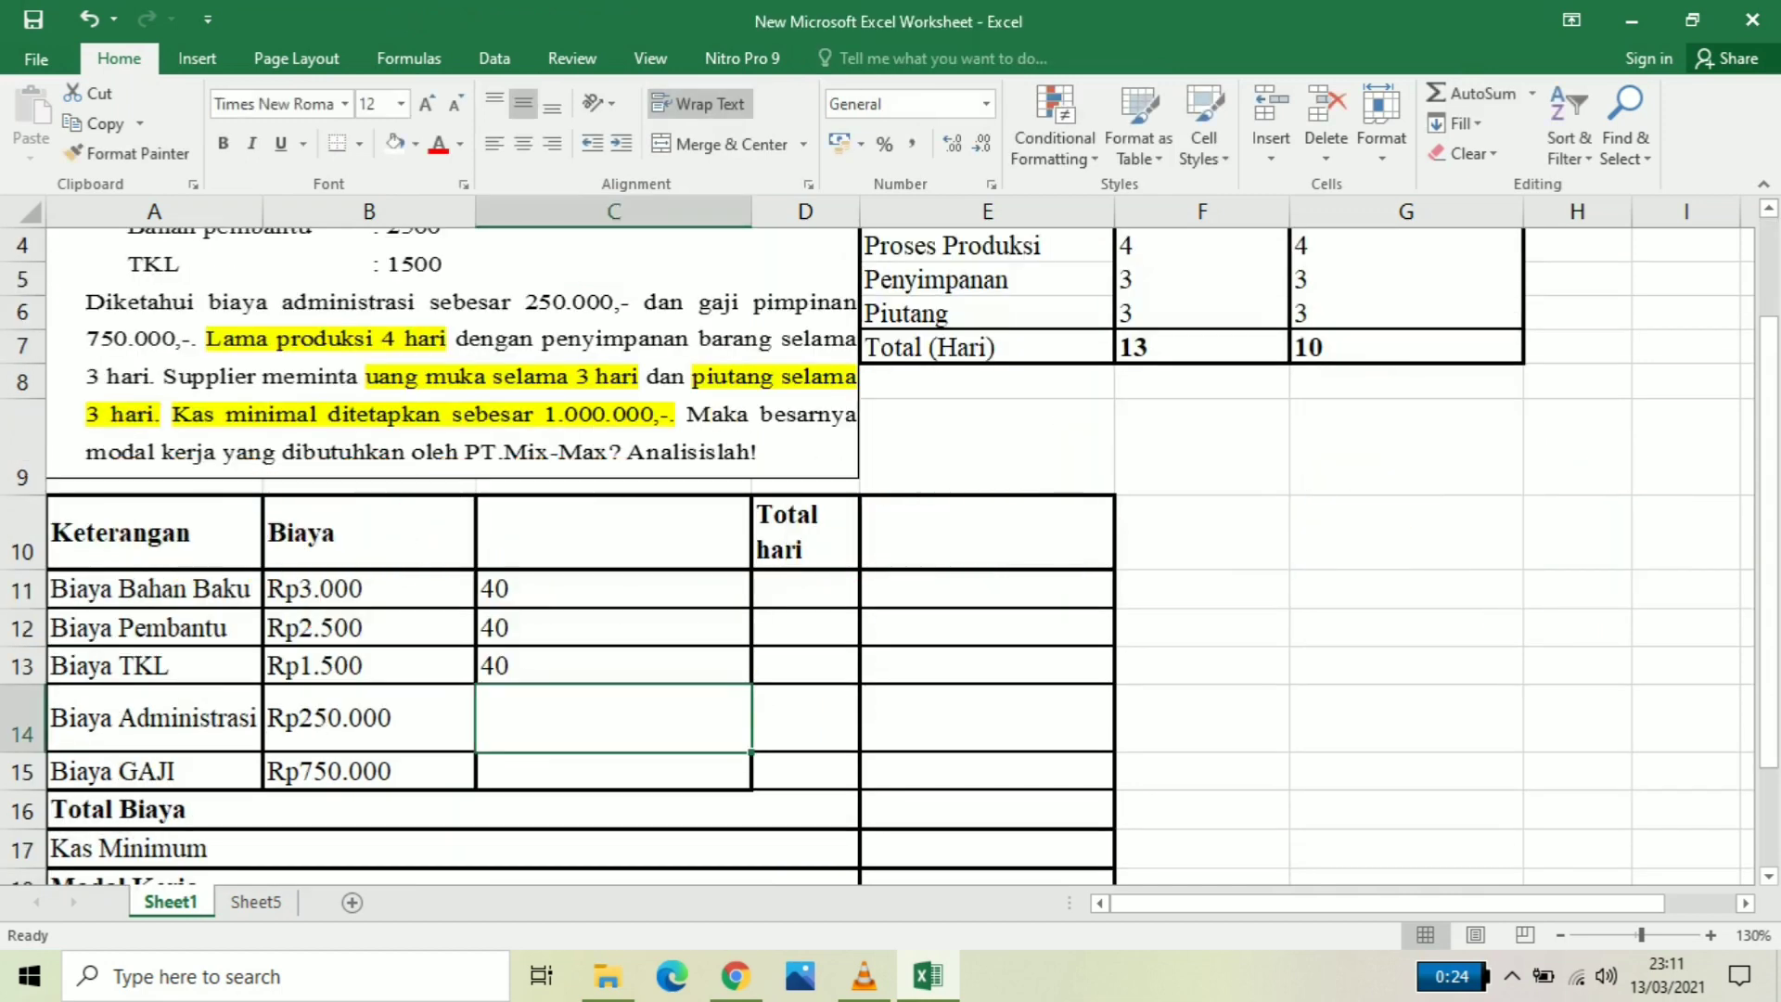
pyautogui.write('25')
pyautogui.press('Return')
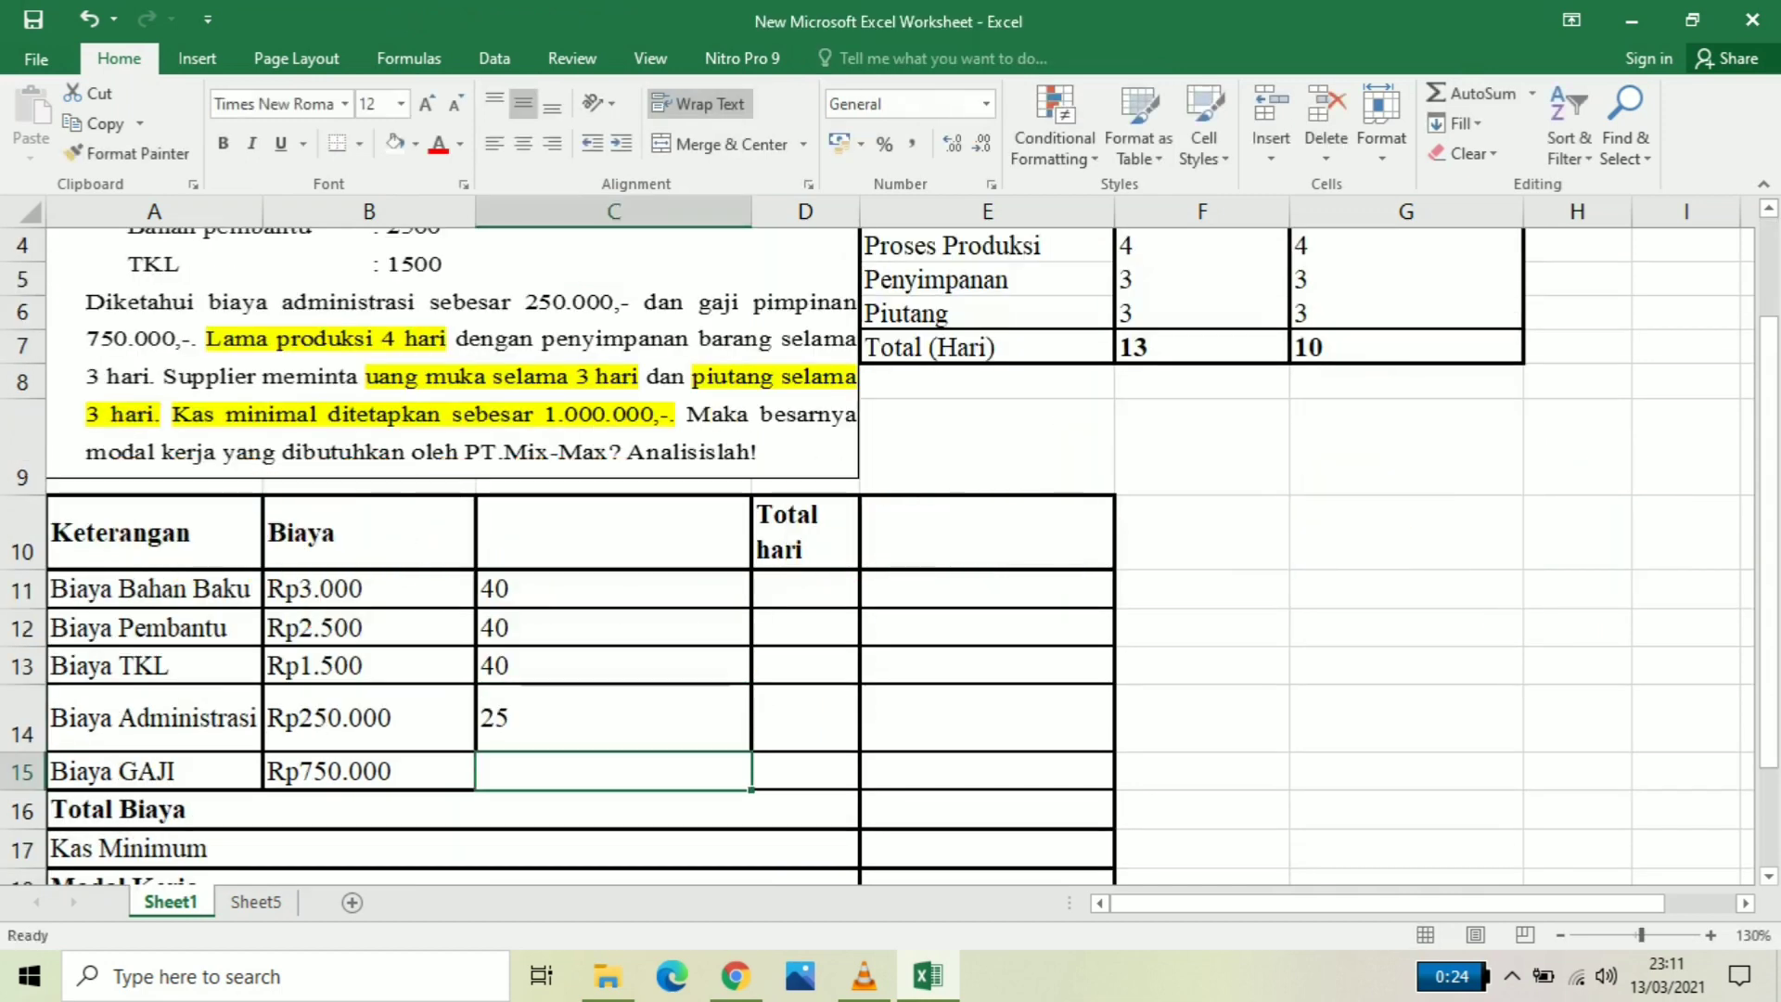
pyautogui.write('25')
pyautogui.press('Return')
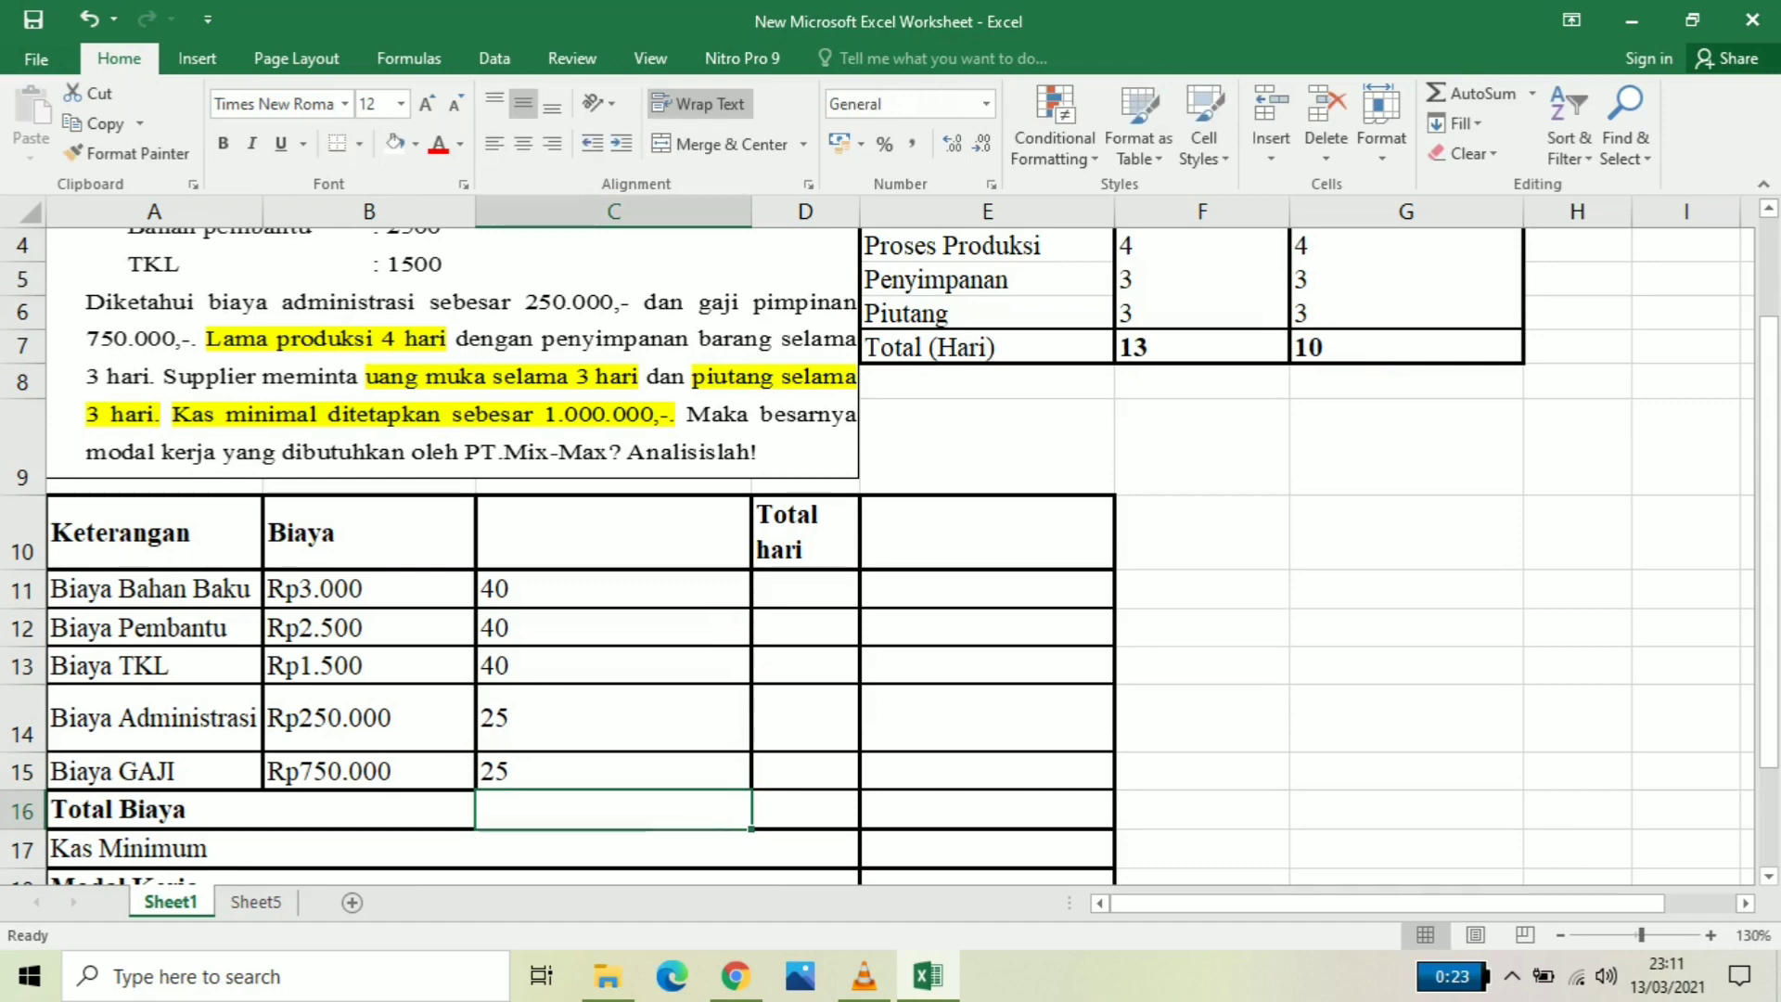
# Colour the working days in C14:C15 red and the production units in C11:C13 purple
pyautogui.moveTo(613, 718); pyautogui.dragTo(613, 772)
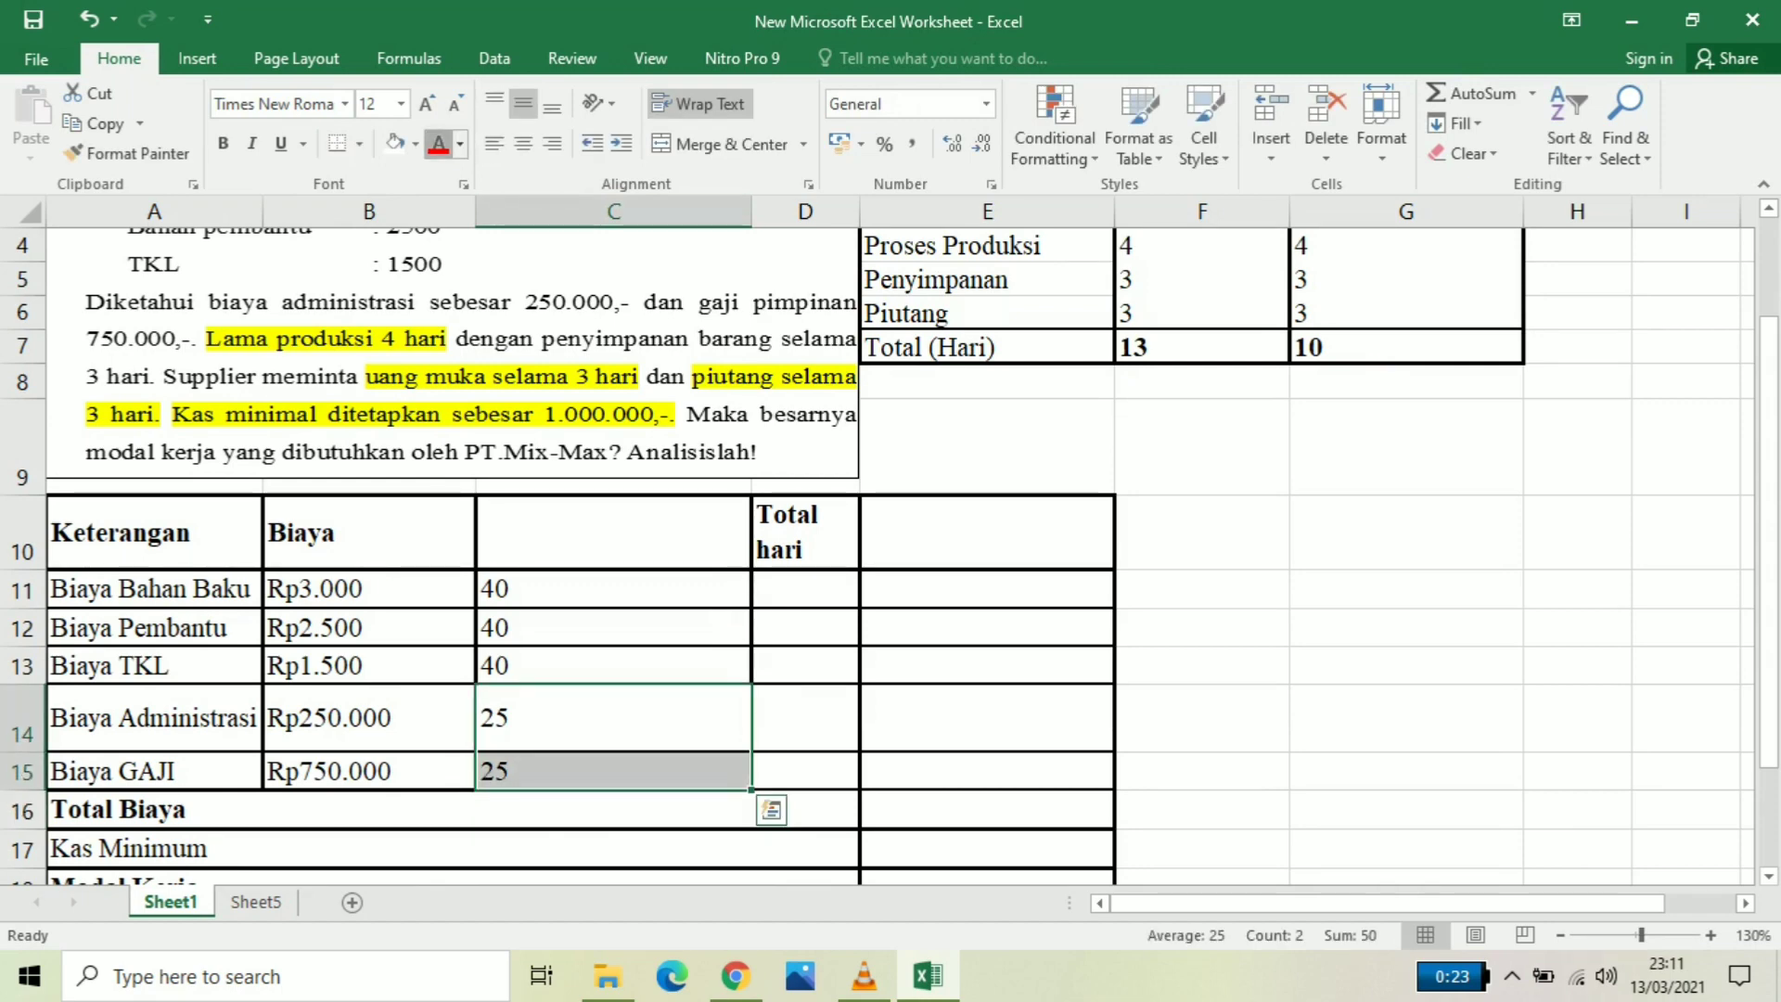
pyautogui.click(438, 145)
pyautogui.moveTo(613, 589); pyautogui.dragTo(614, 666)
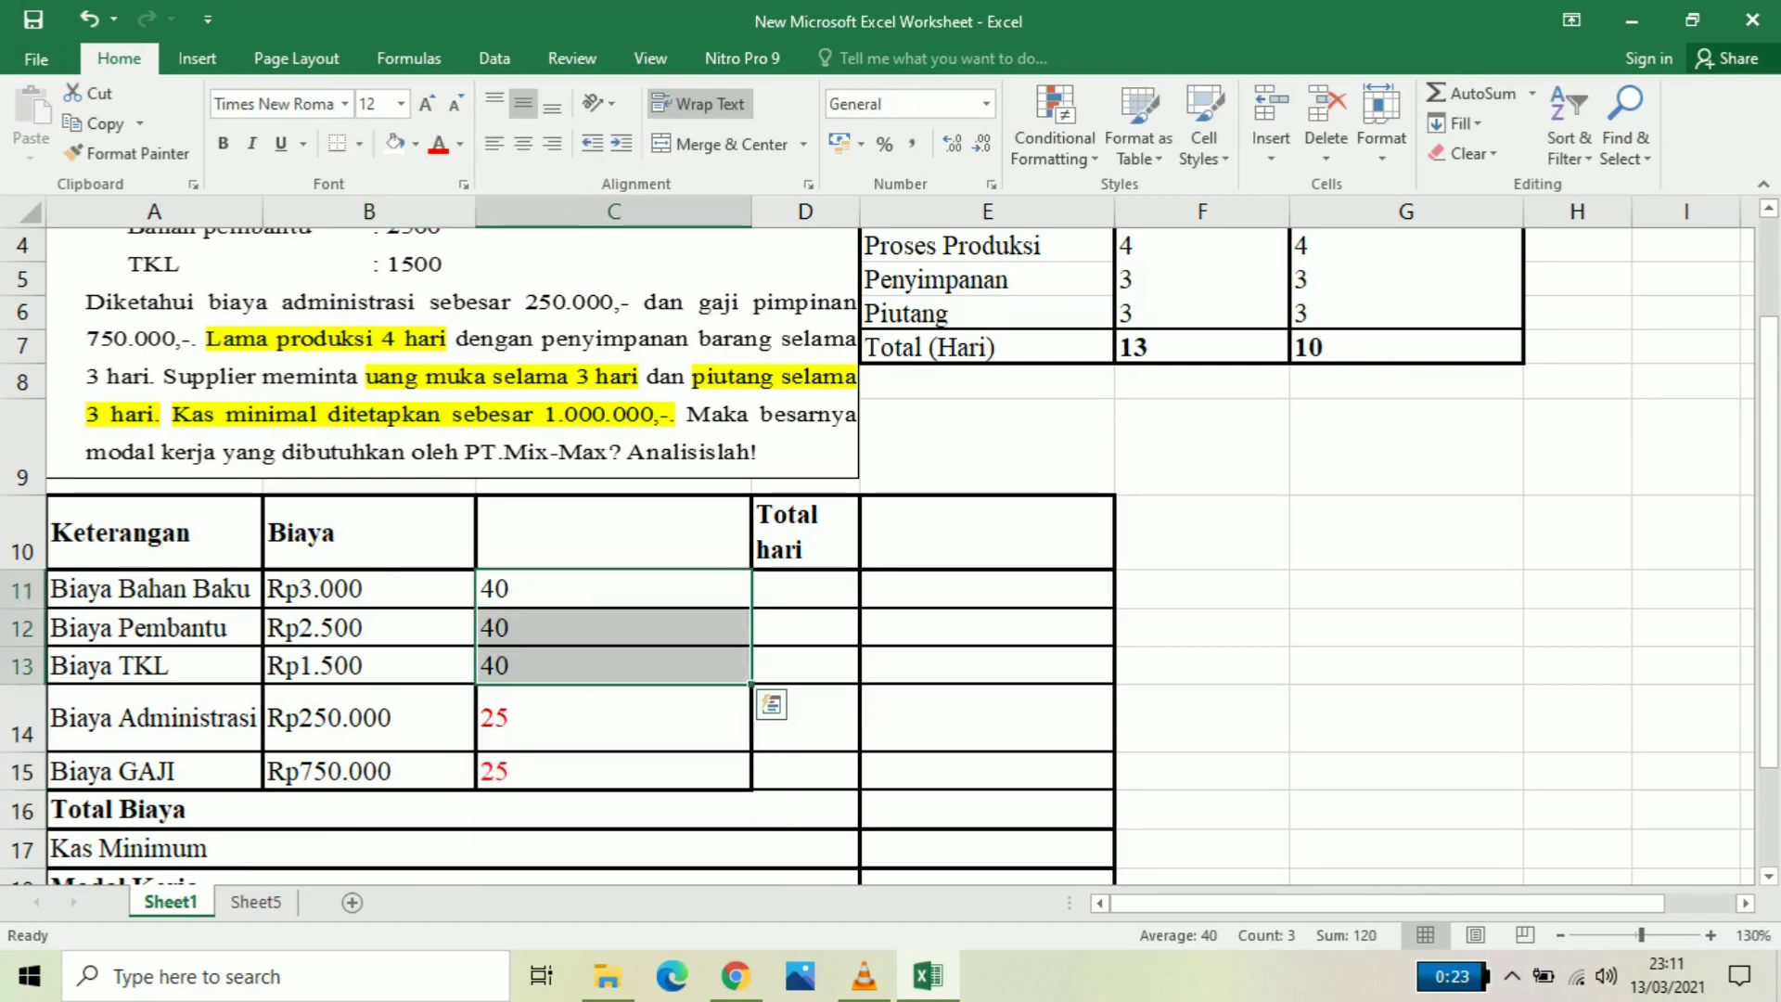
pyautogui.click(460, 144)
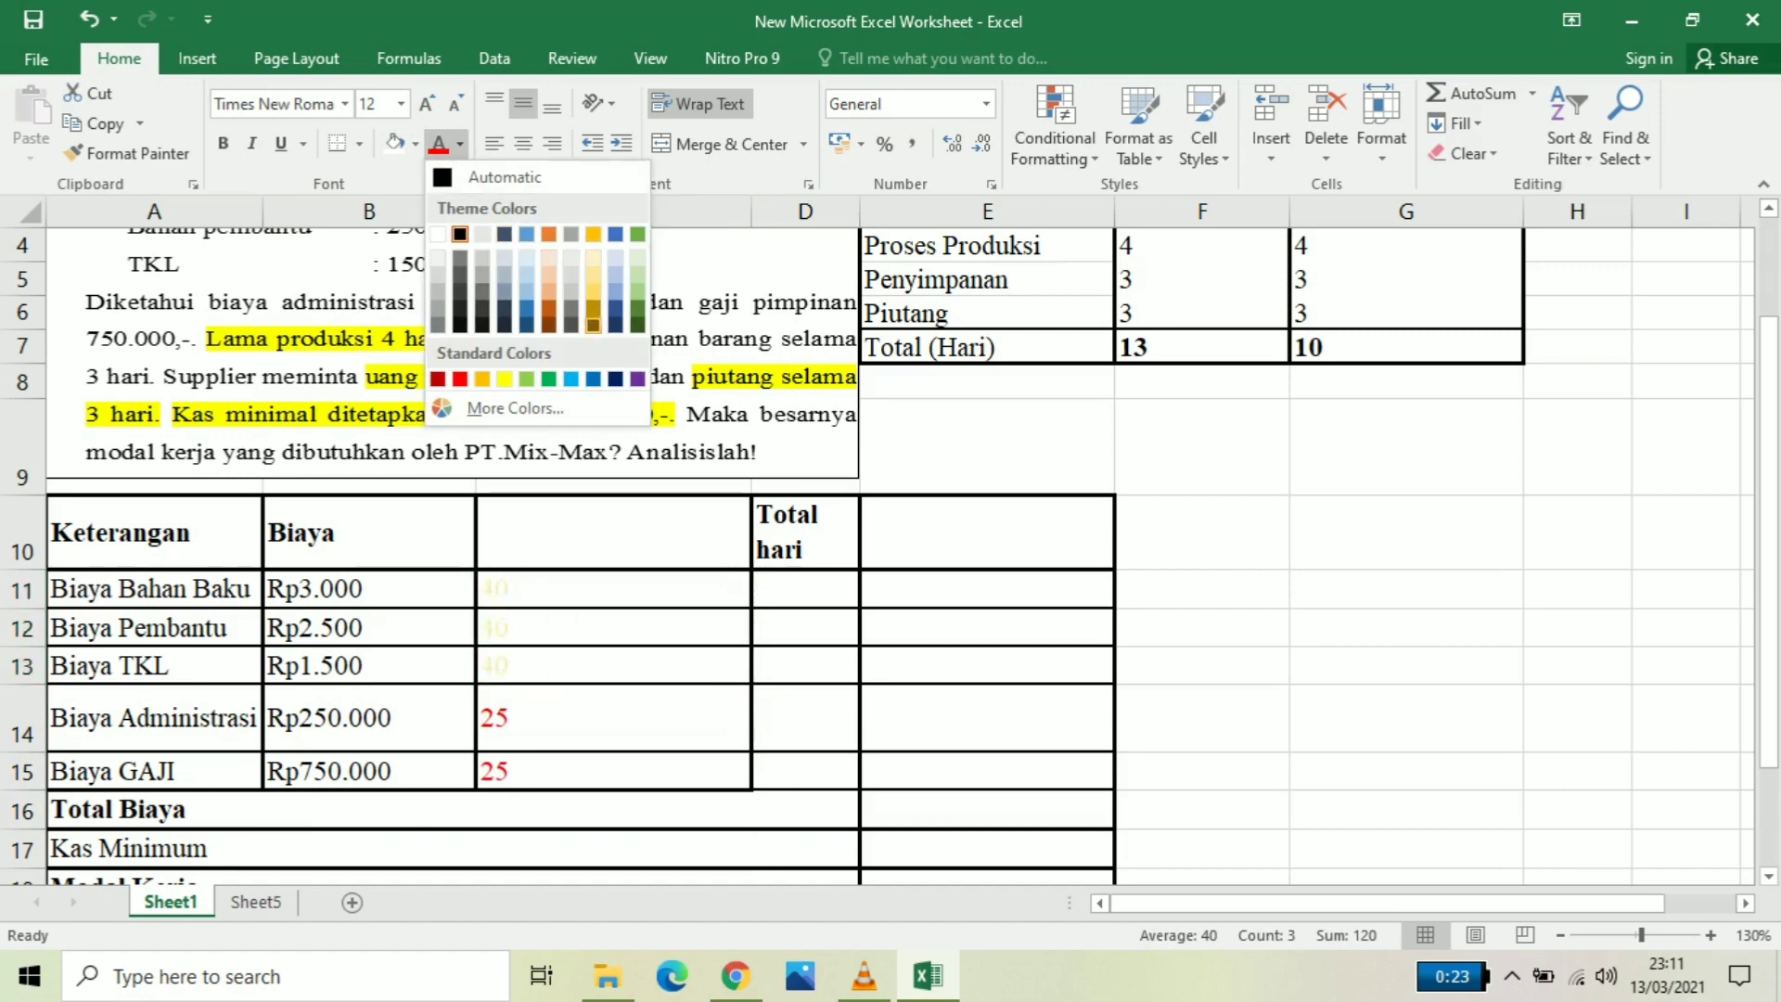
pyautogui.click(637, 378)
pyautogui.click(613, 718)
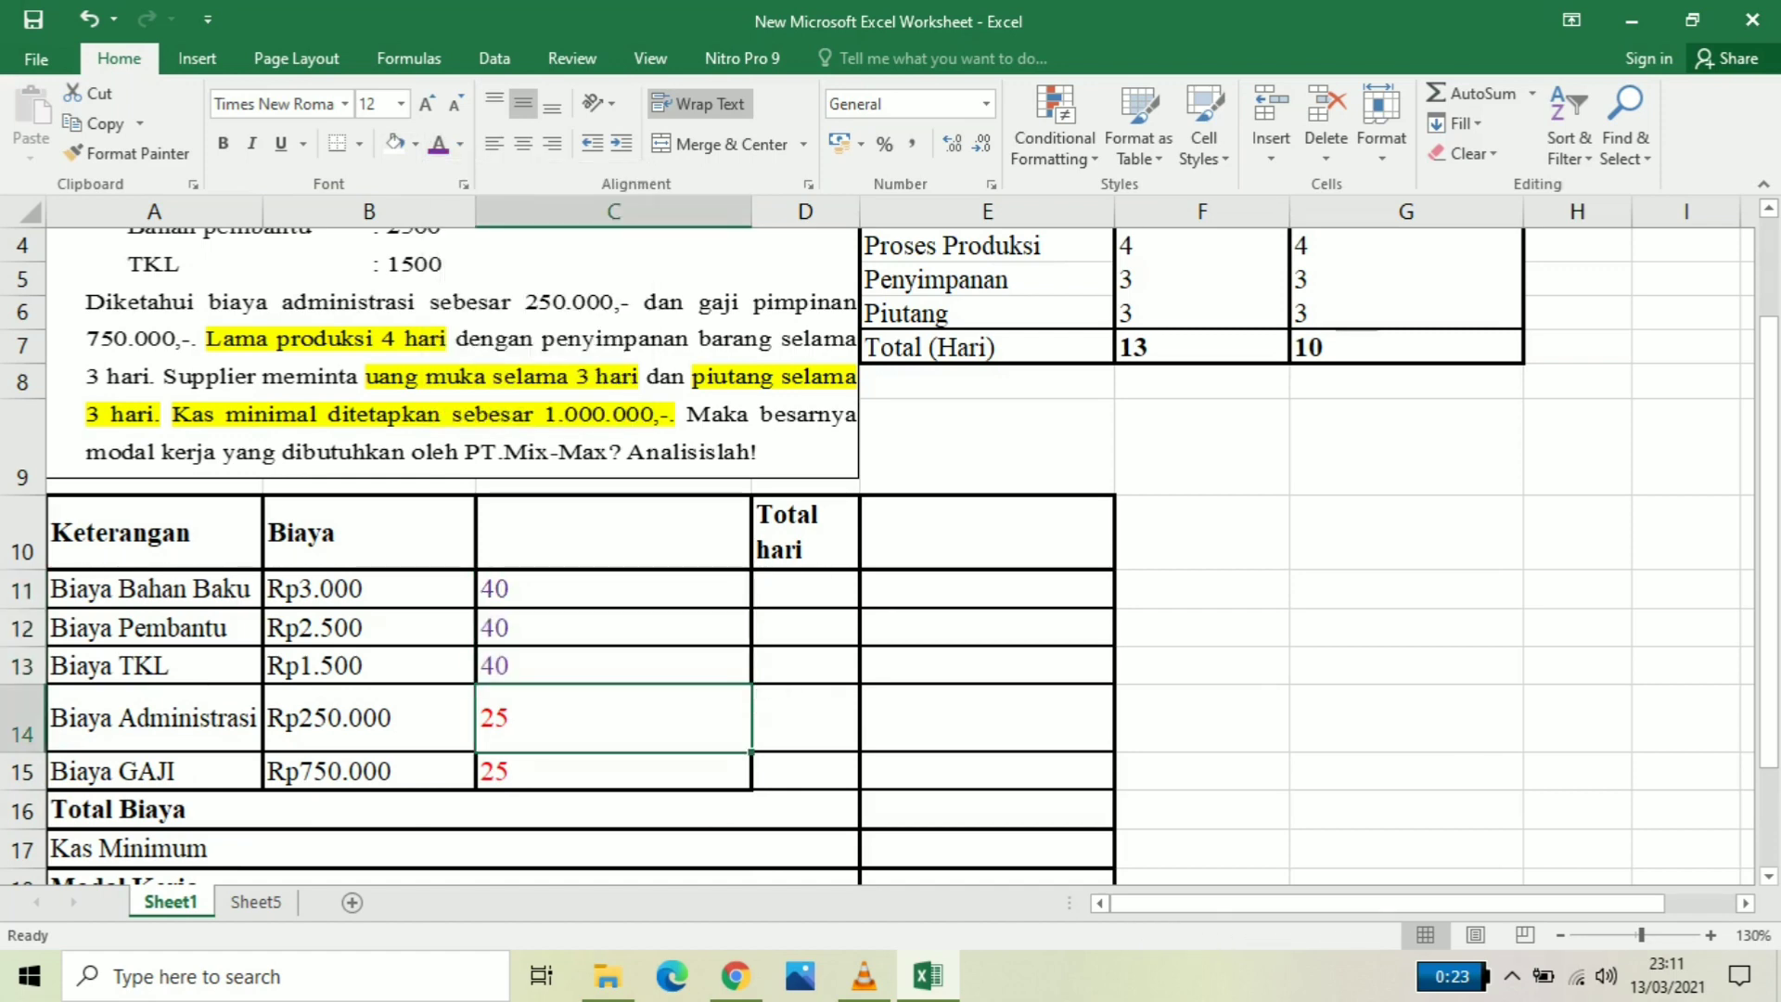
# Fill the Total (Hari) cell for Bahan Dasar (F7) with blue and the one beside it (G7) with light green
pyautogui.click(805, 589)
pyautogui.scroll(1, 805, 589)
pyautogui.click(1203, 511)
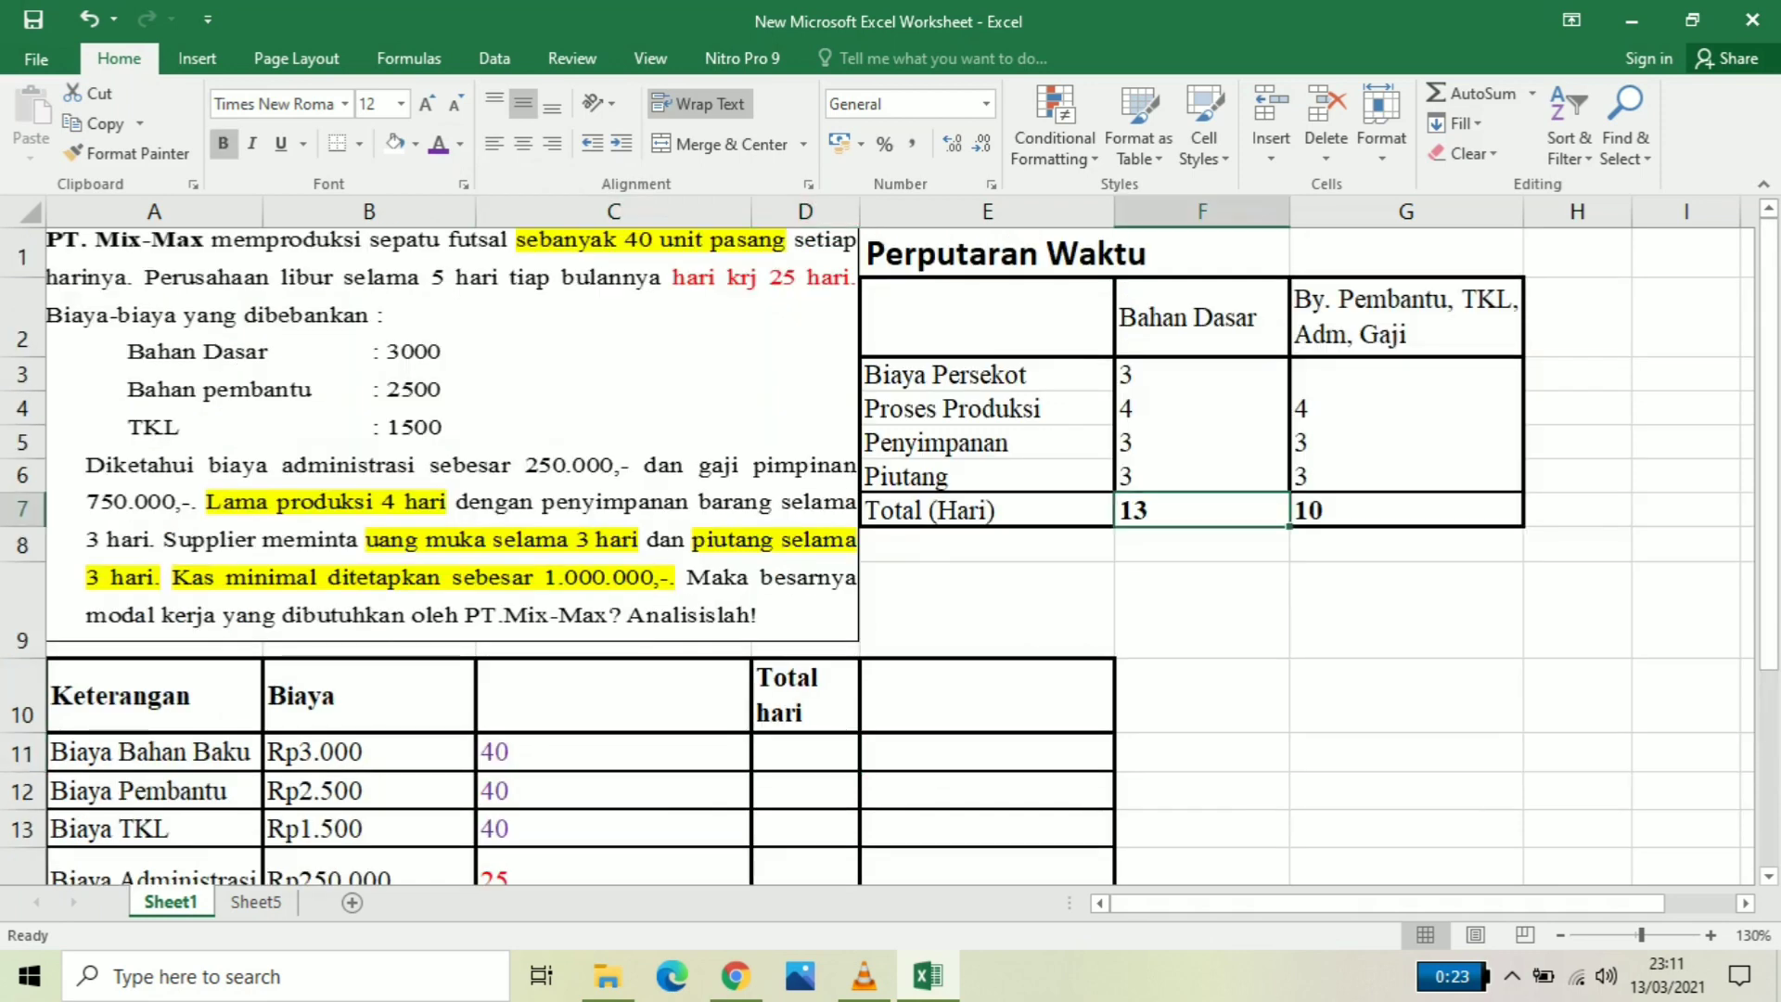
pyautogui.click(415, 145)
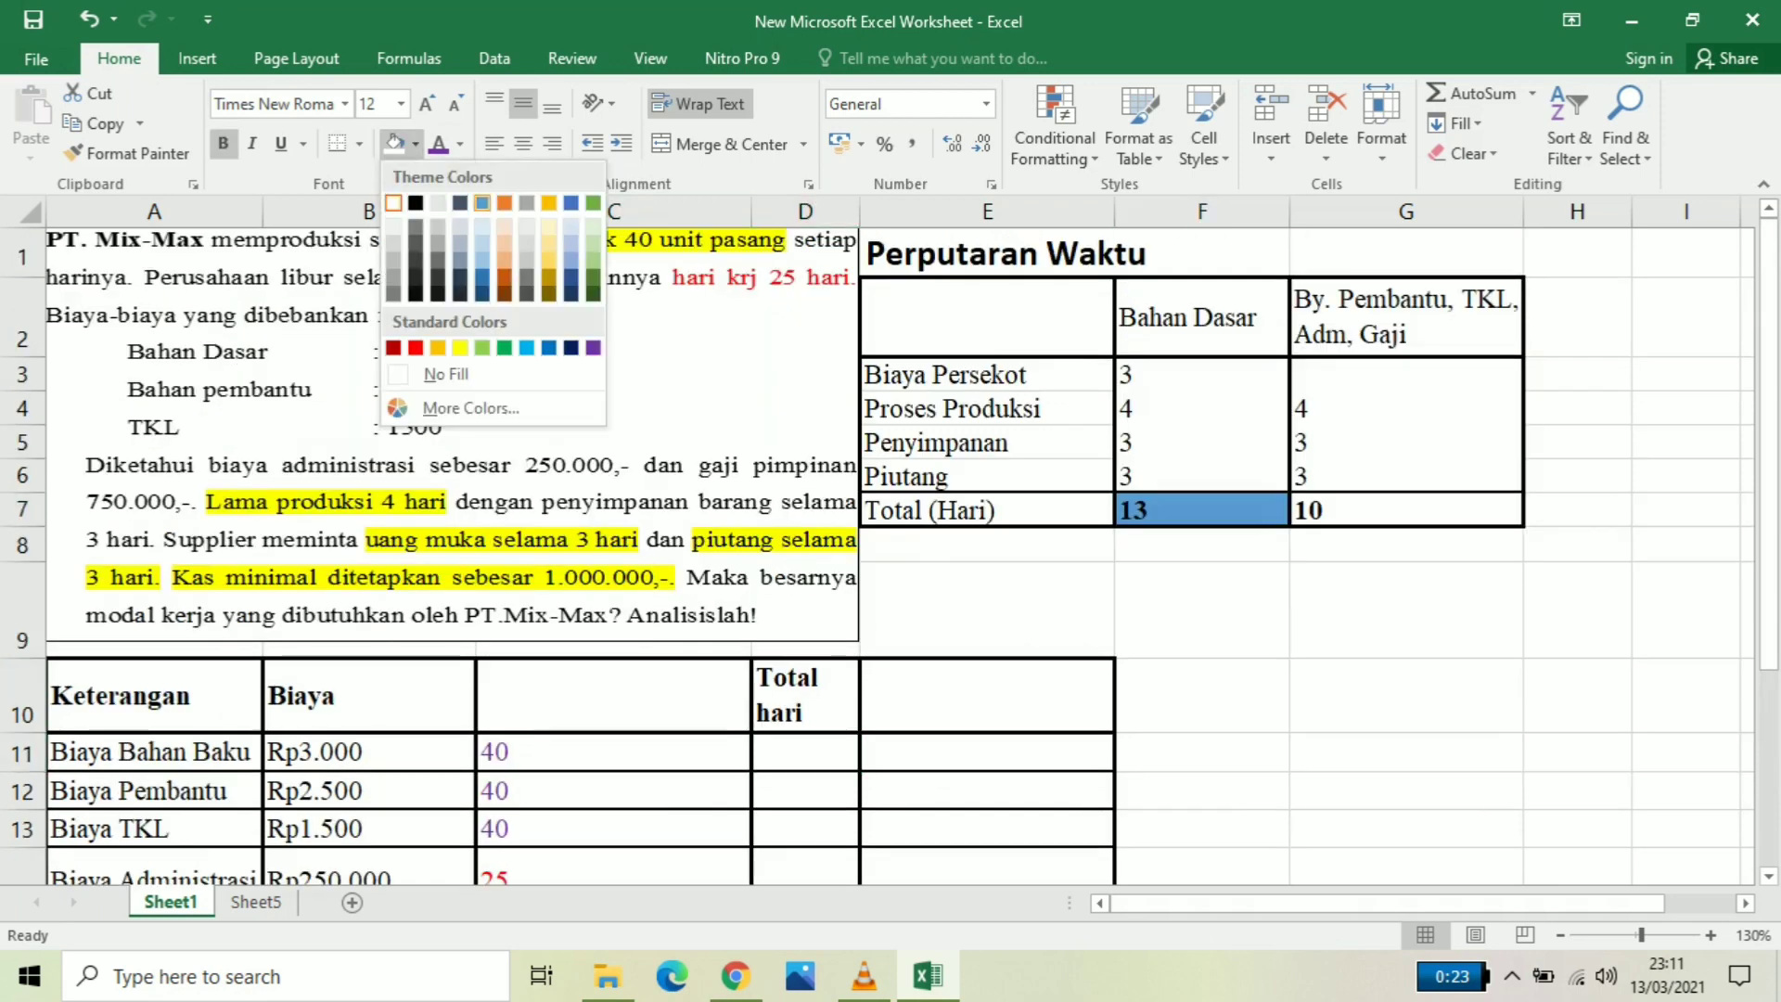
pyautogui.click(482, 203)
pyautogui.click(1406, 510)
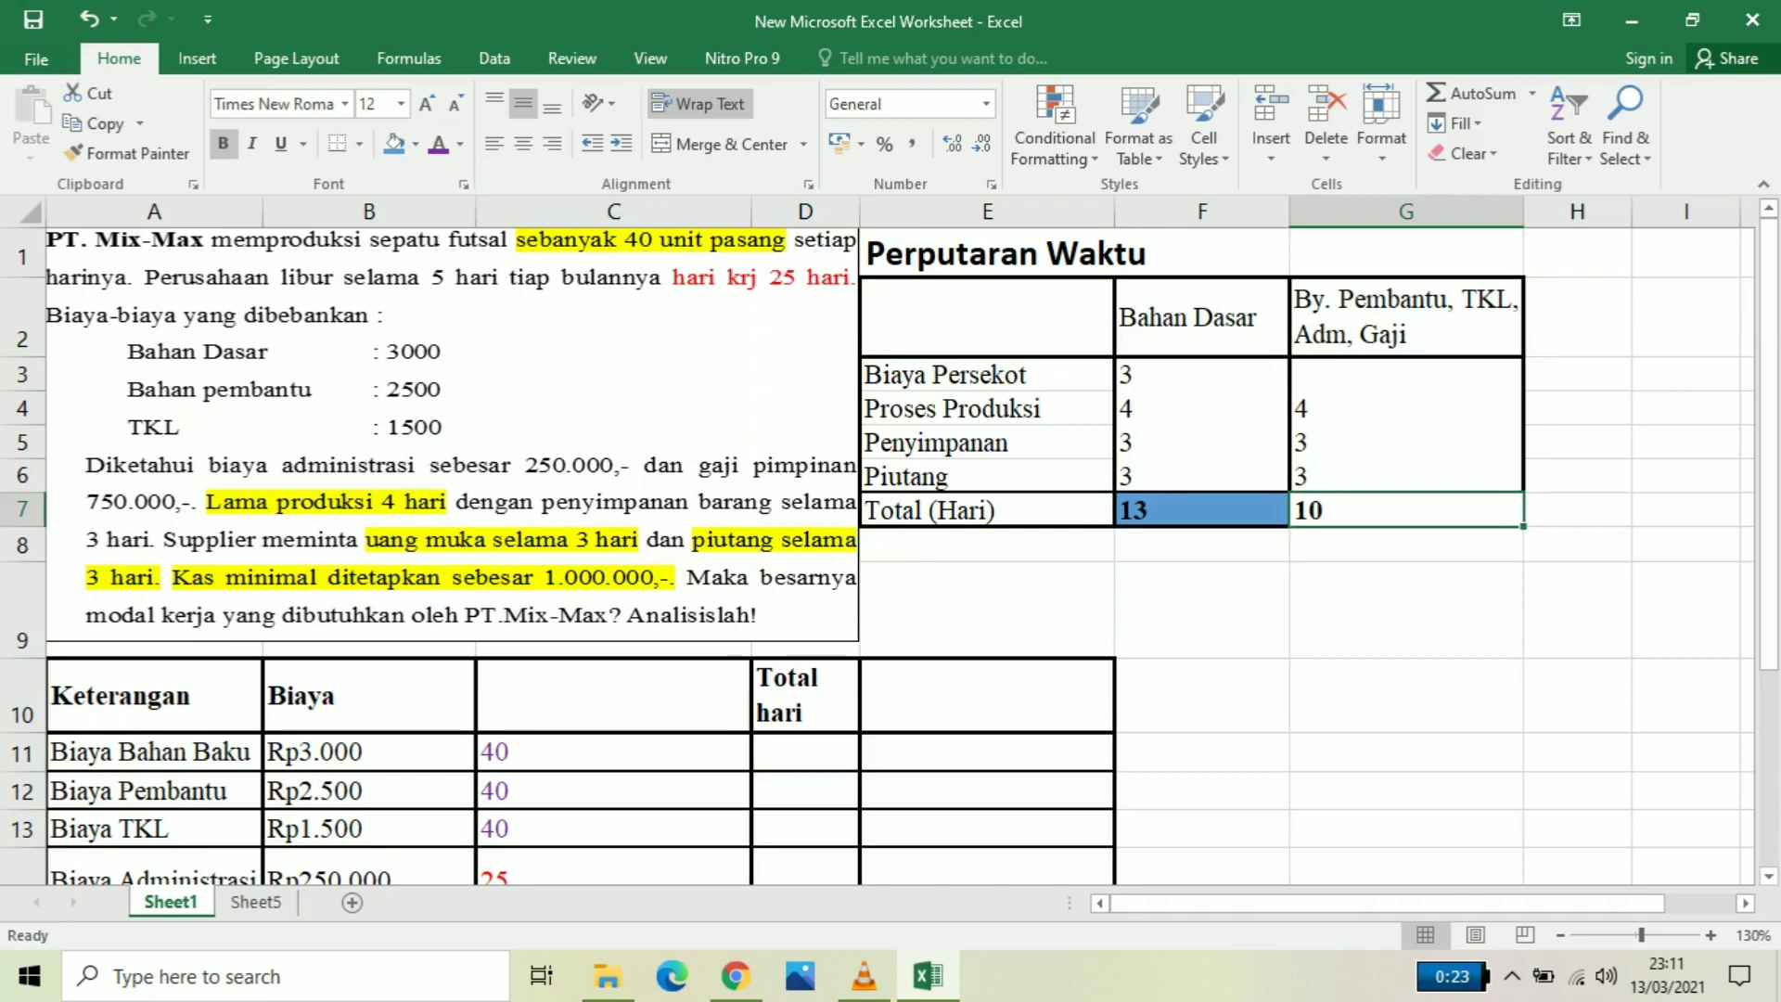
pyautogui.click(415, 144)
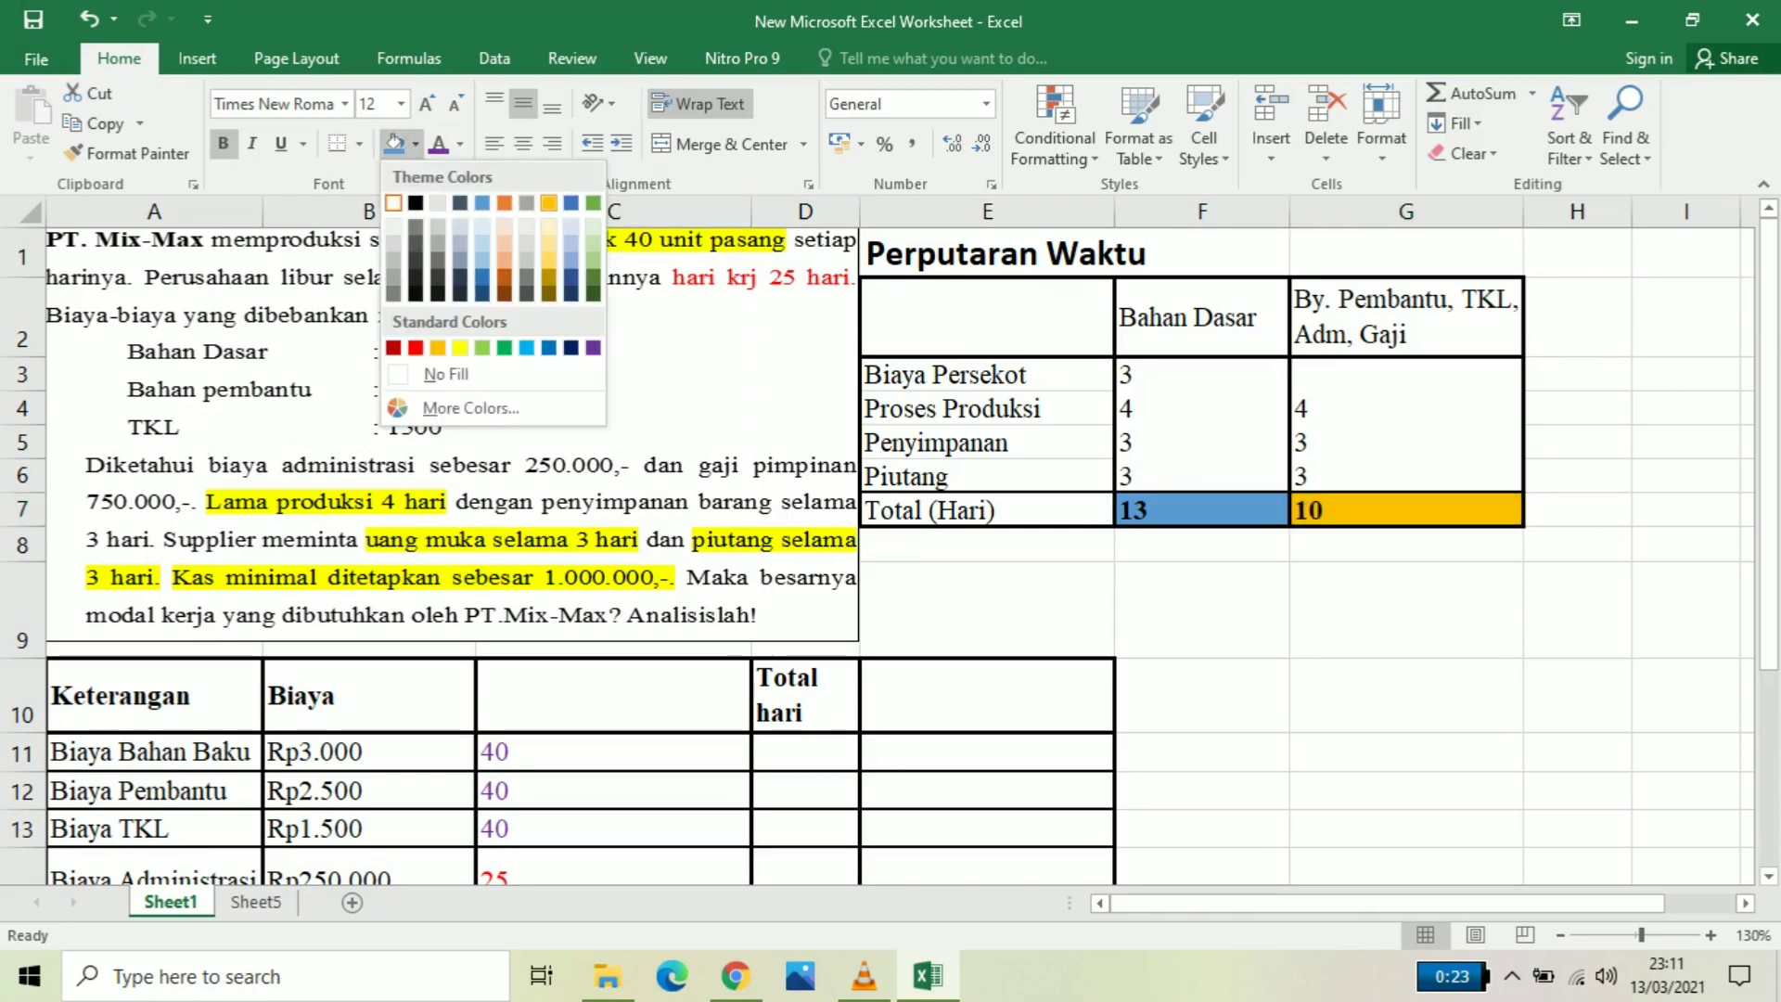
pyautogui.click(592, 244)
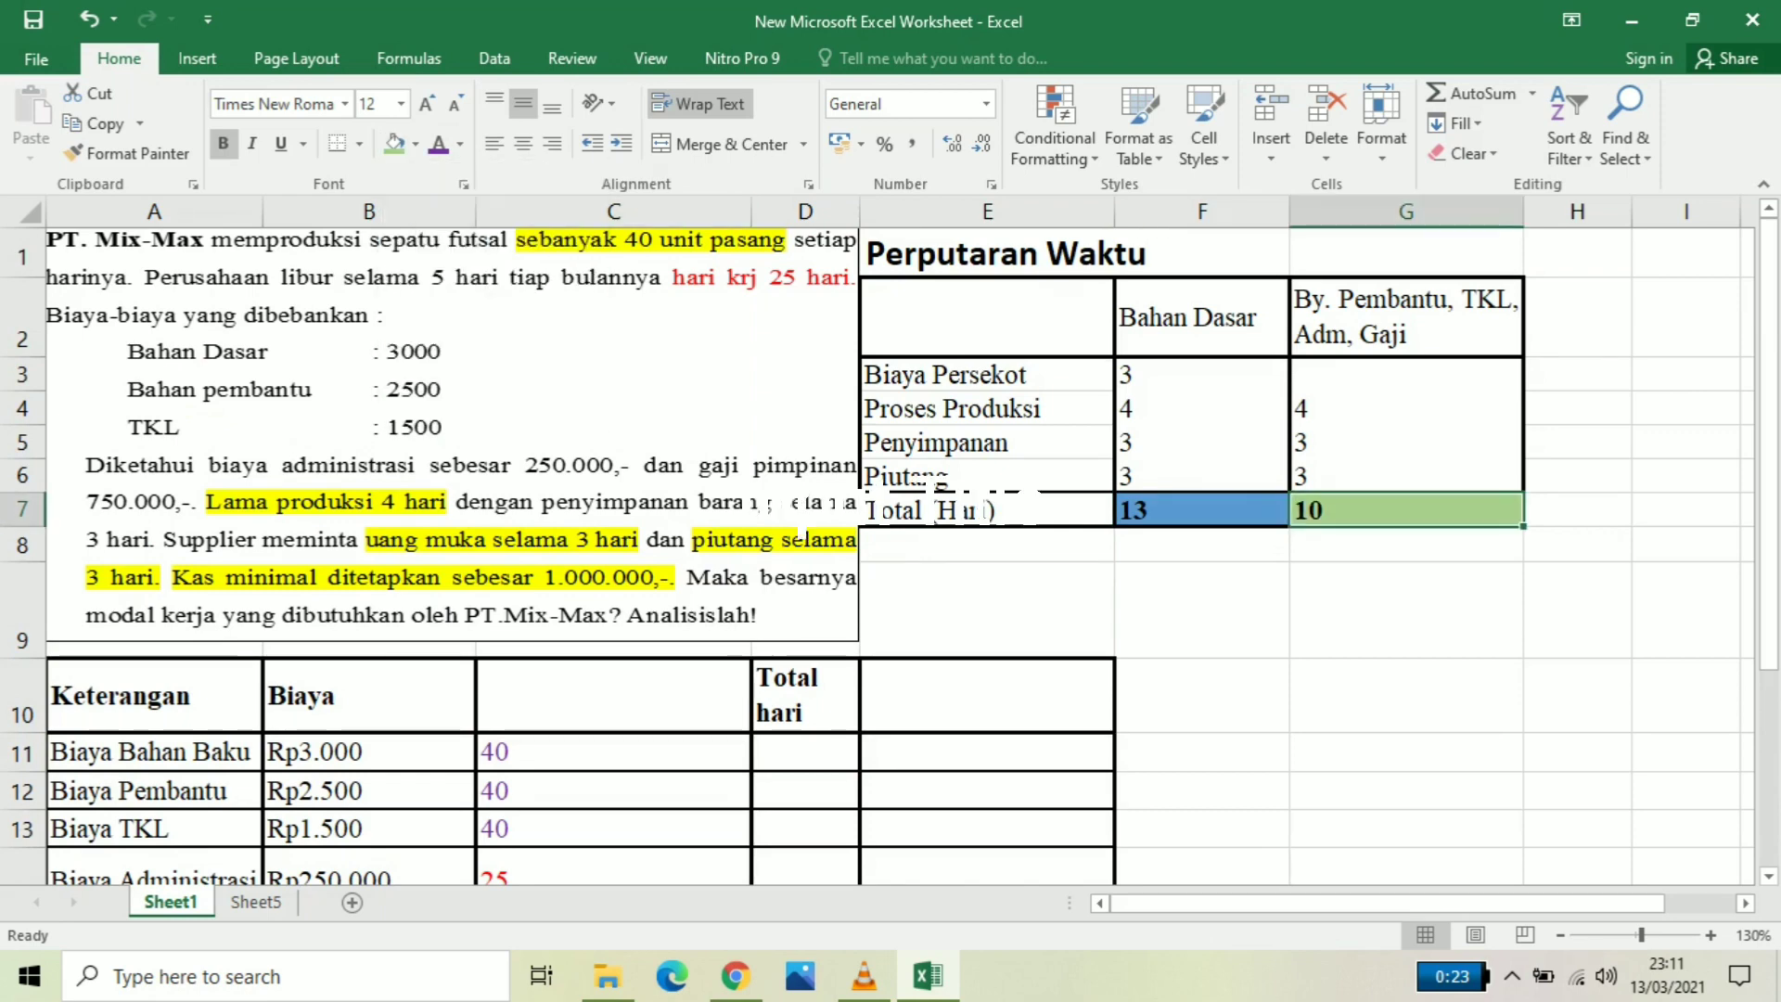
# Fill the Total hari cell for Biaya Bahan Baku (D11) with the same blue and enter 13 in it
pyautogui.click(805, 751)
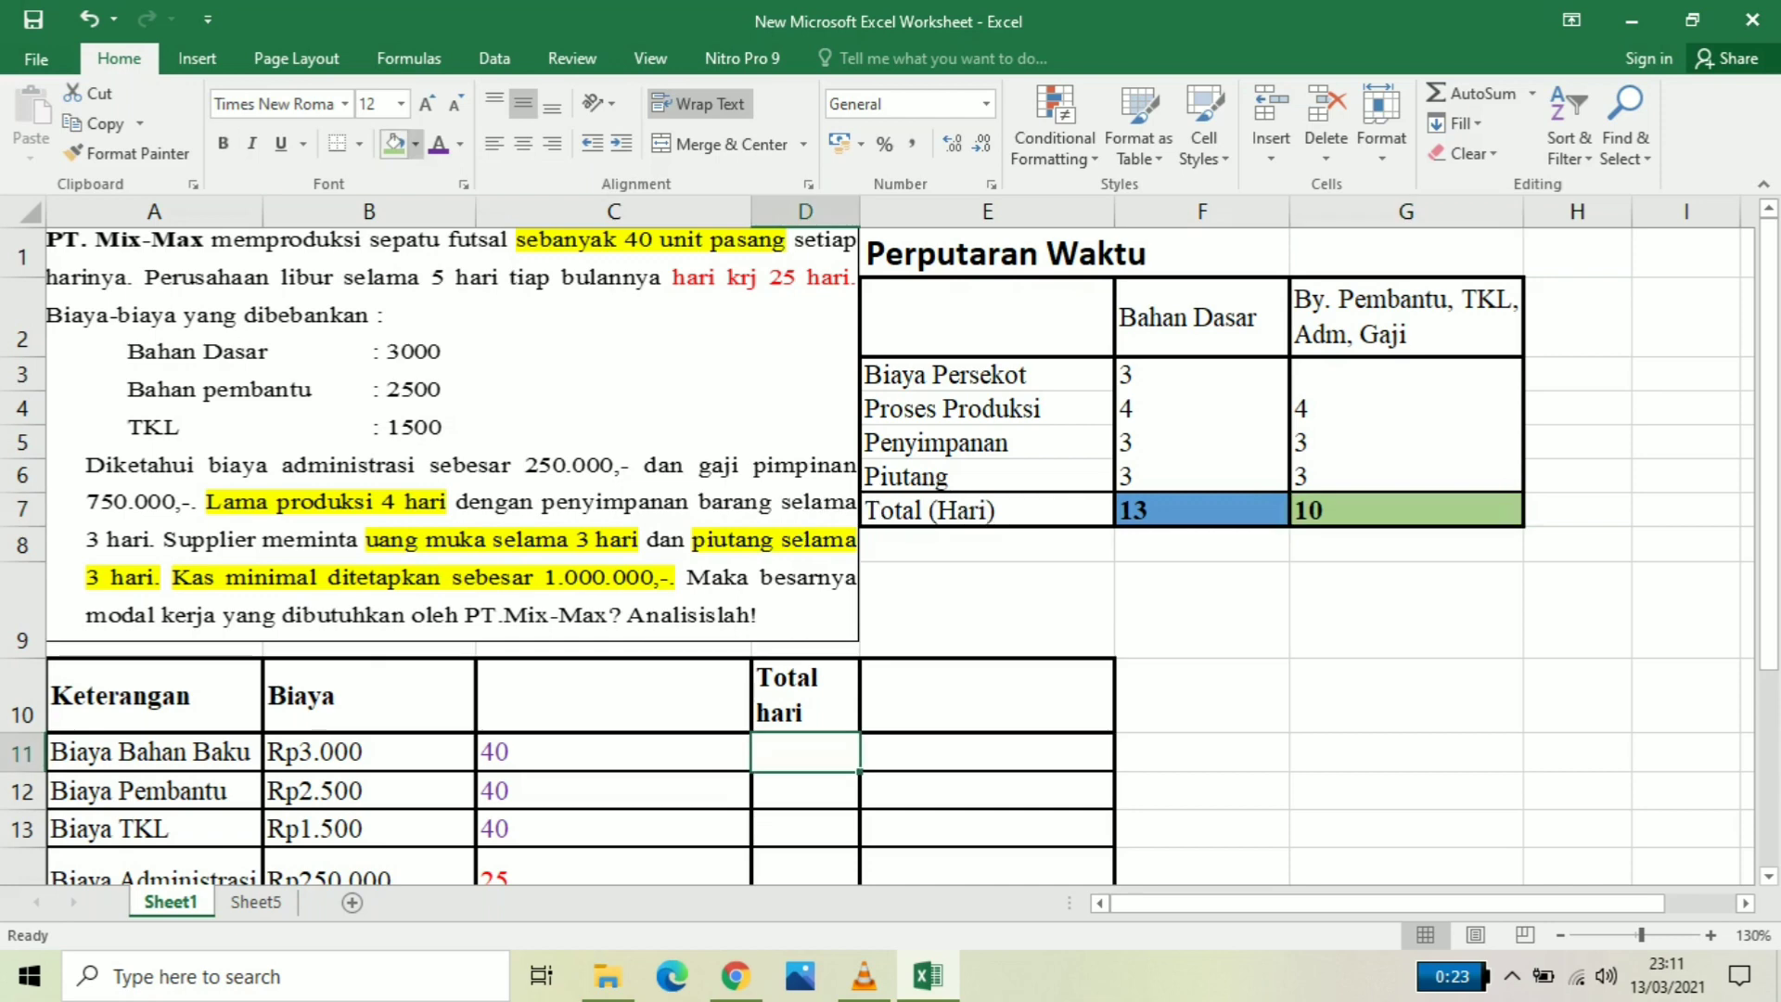
pyautogui.click(415, 144)
pyautogui.click(481, 203)
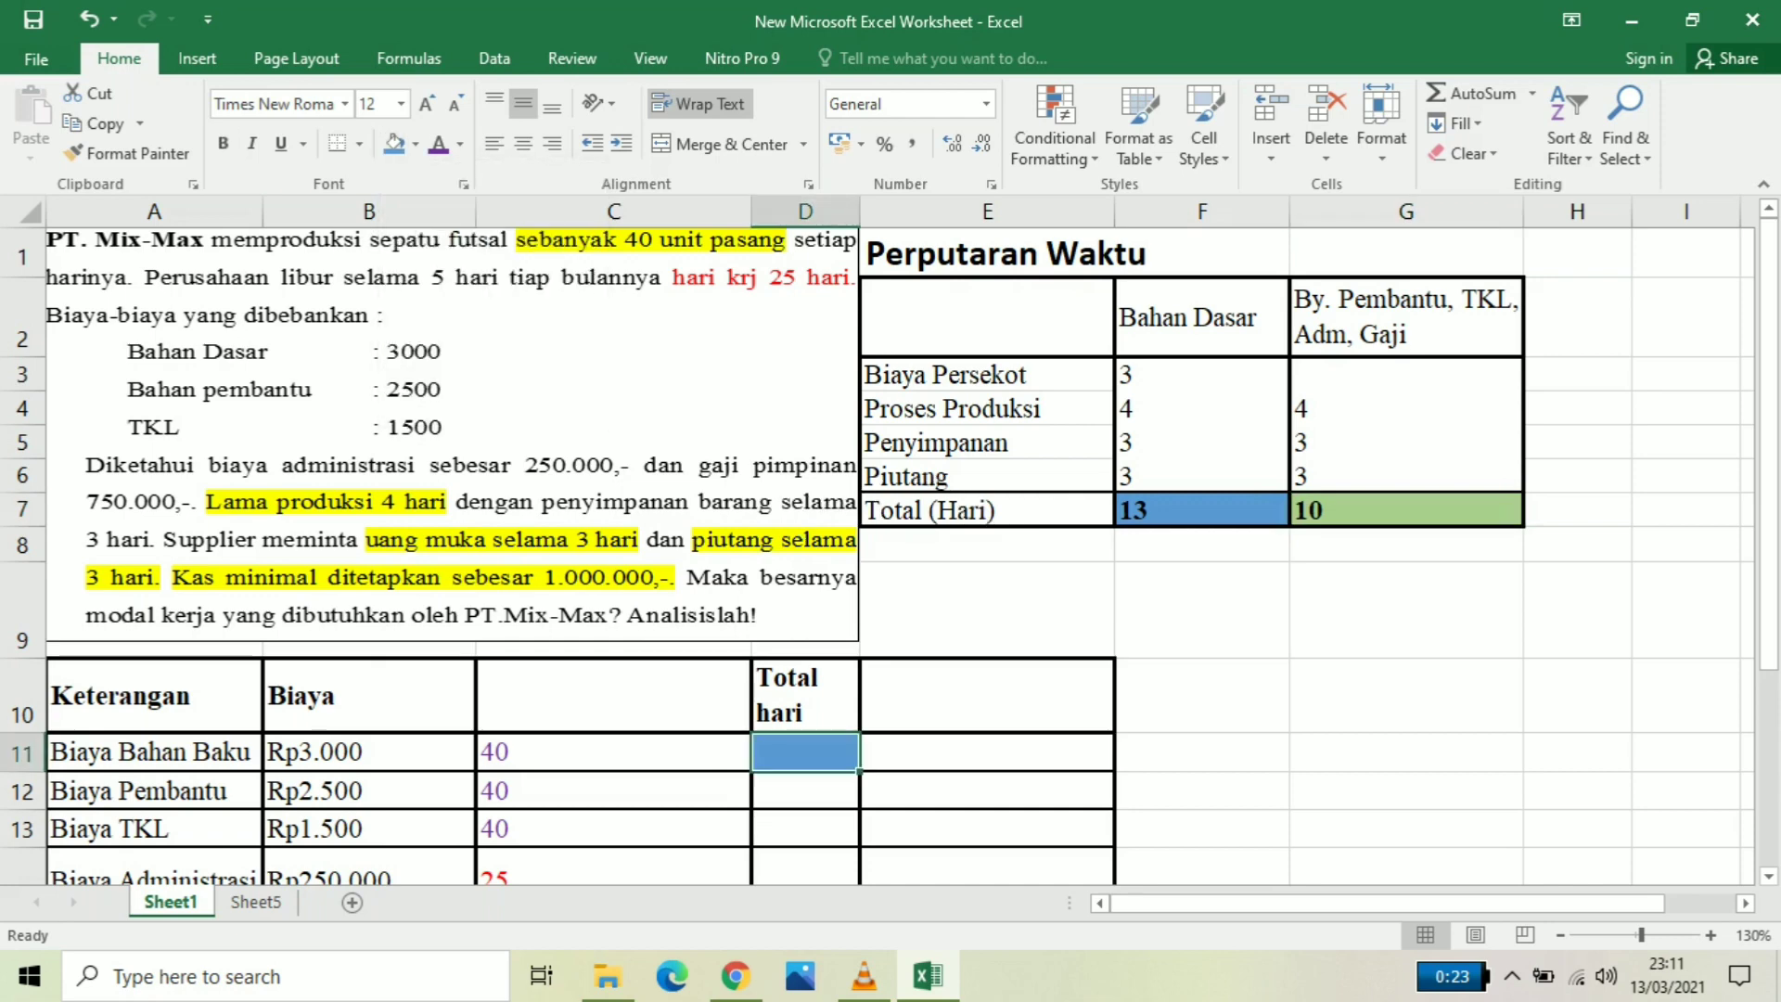
pyautogui.write('13')
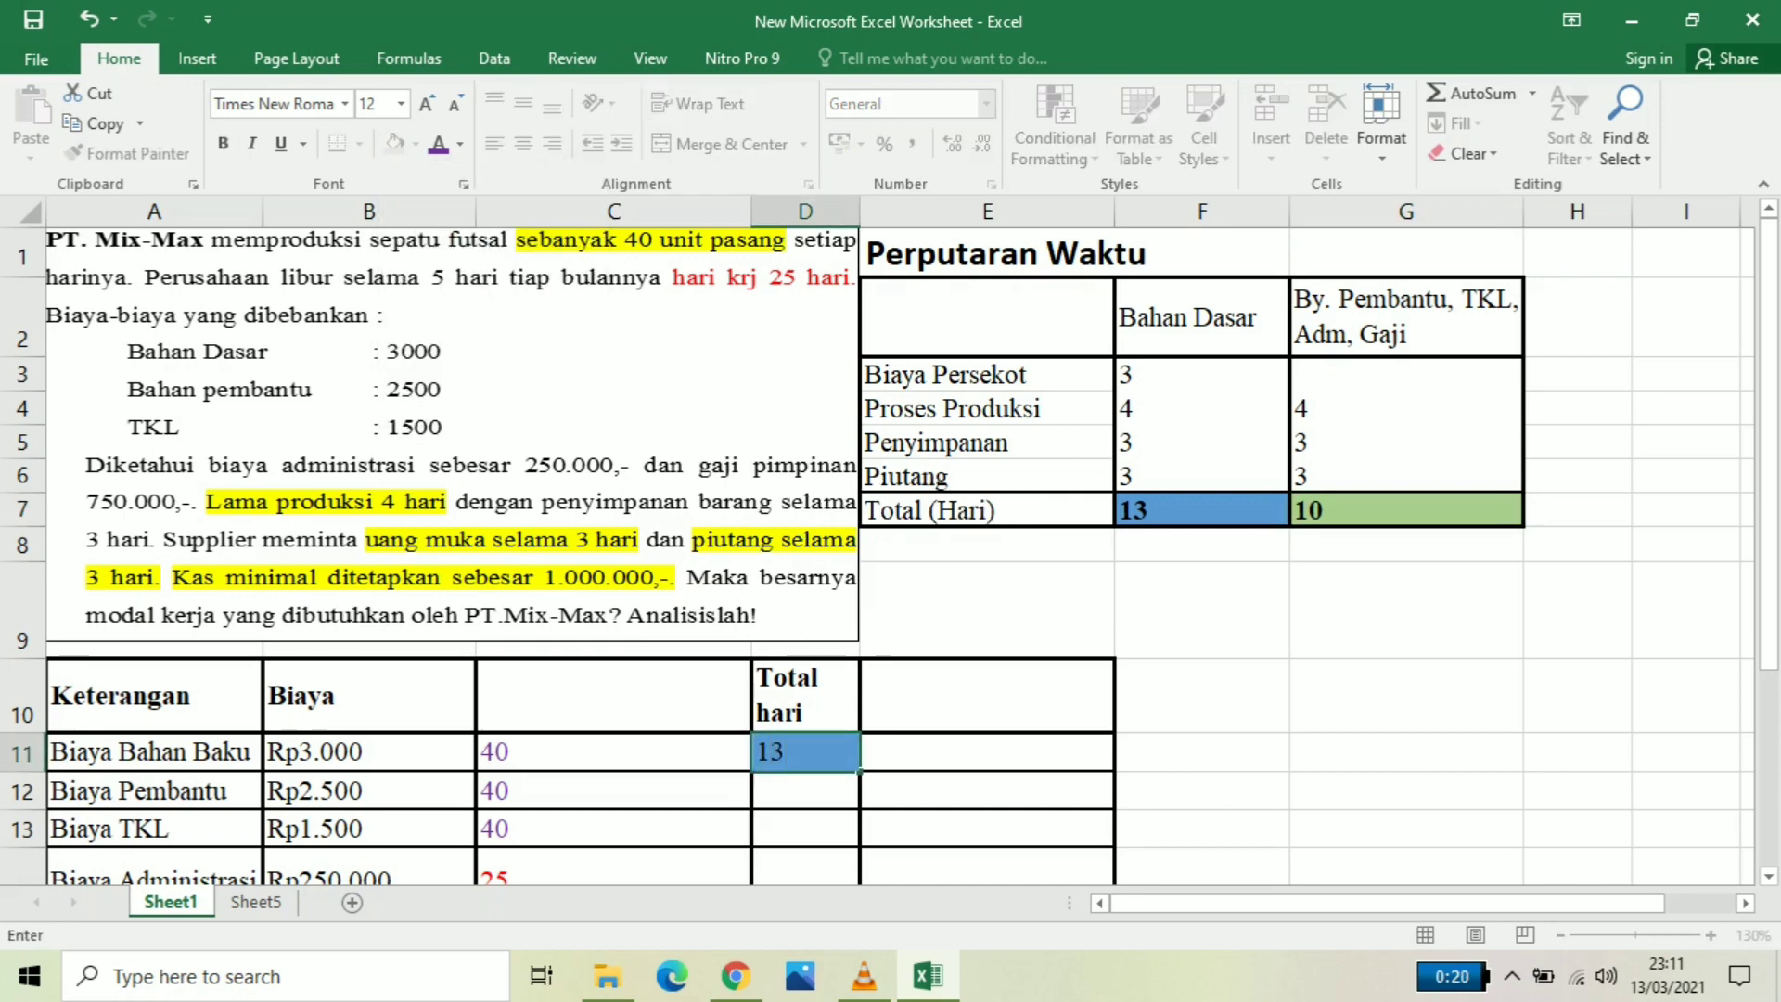
pyautogui.press('Return')
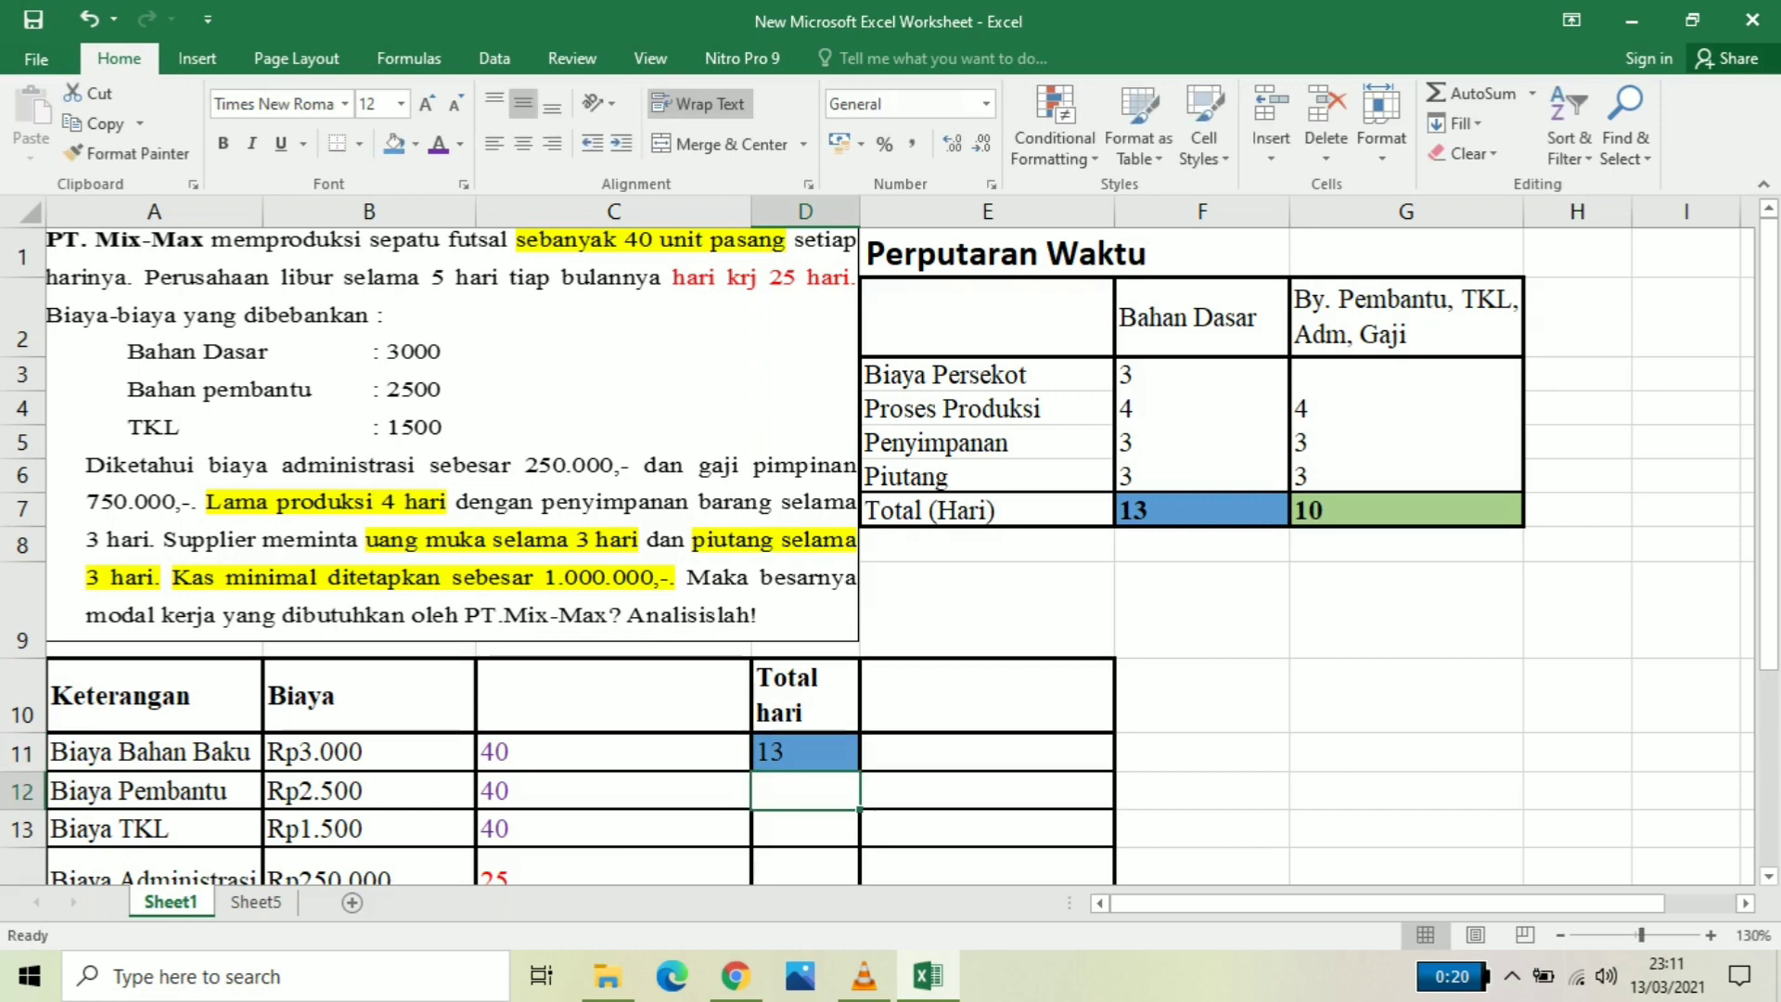
# Fill the Total hari cell for Biaya Pembantu (D12) with light green and enter 10 in it
pyautogui.click(415, 144)
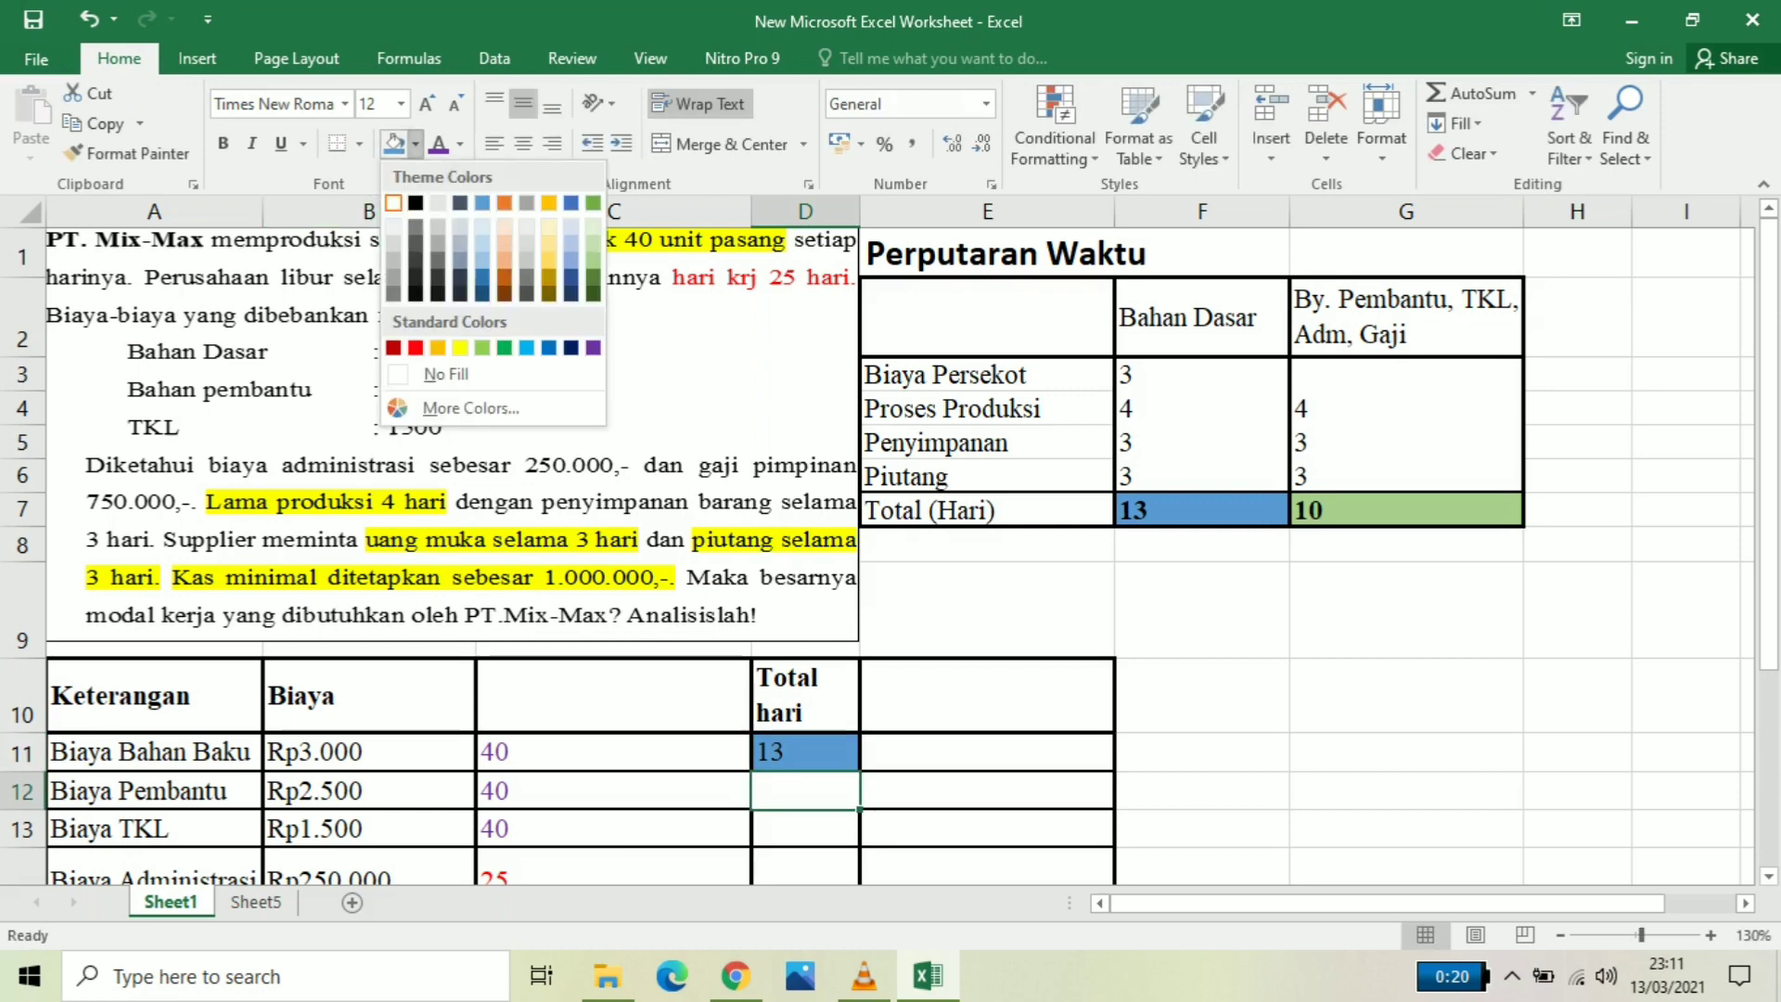
pyautogui.click(594, 226)
pyautogui.scroll(-2, 877, 556)
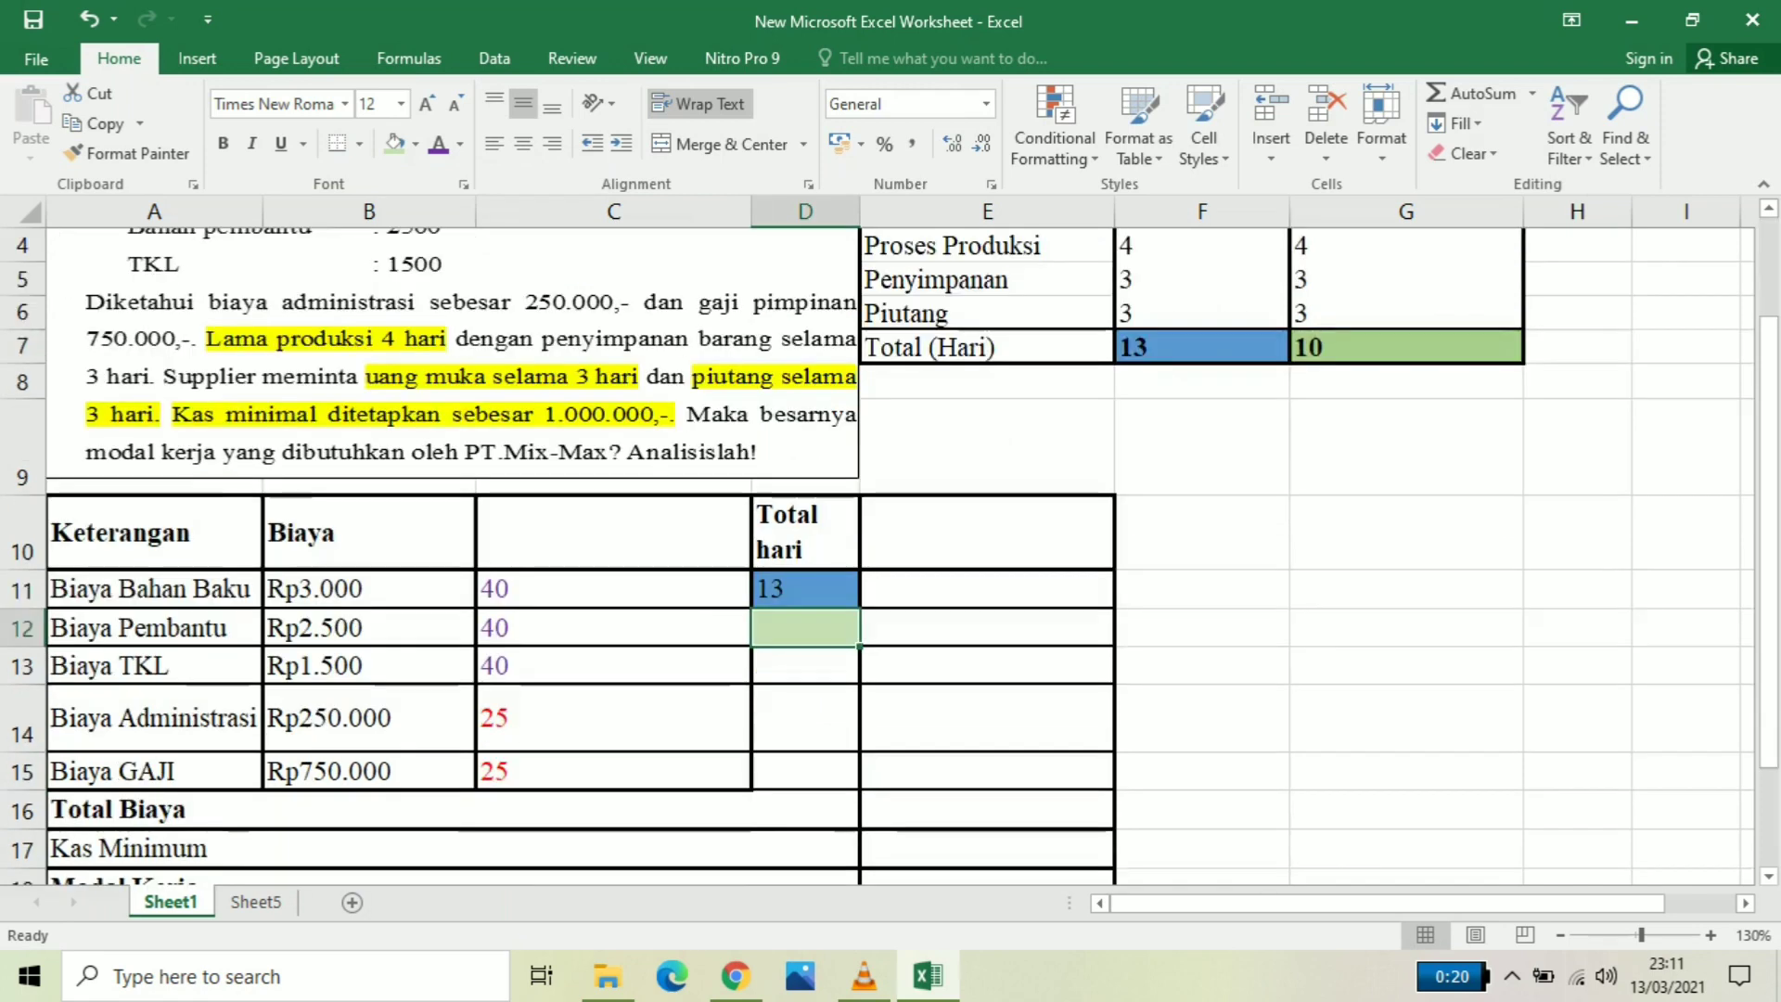
pyautogui.write('10')
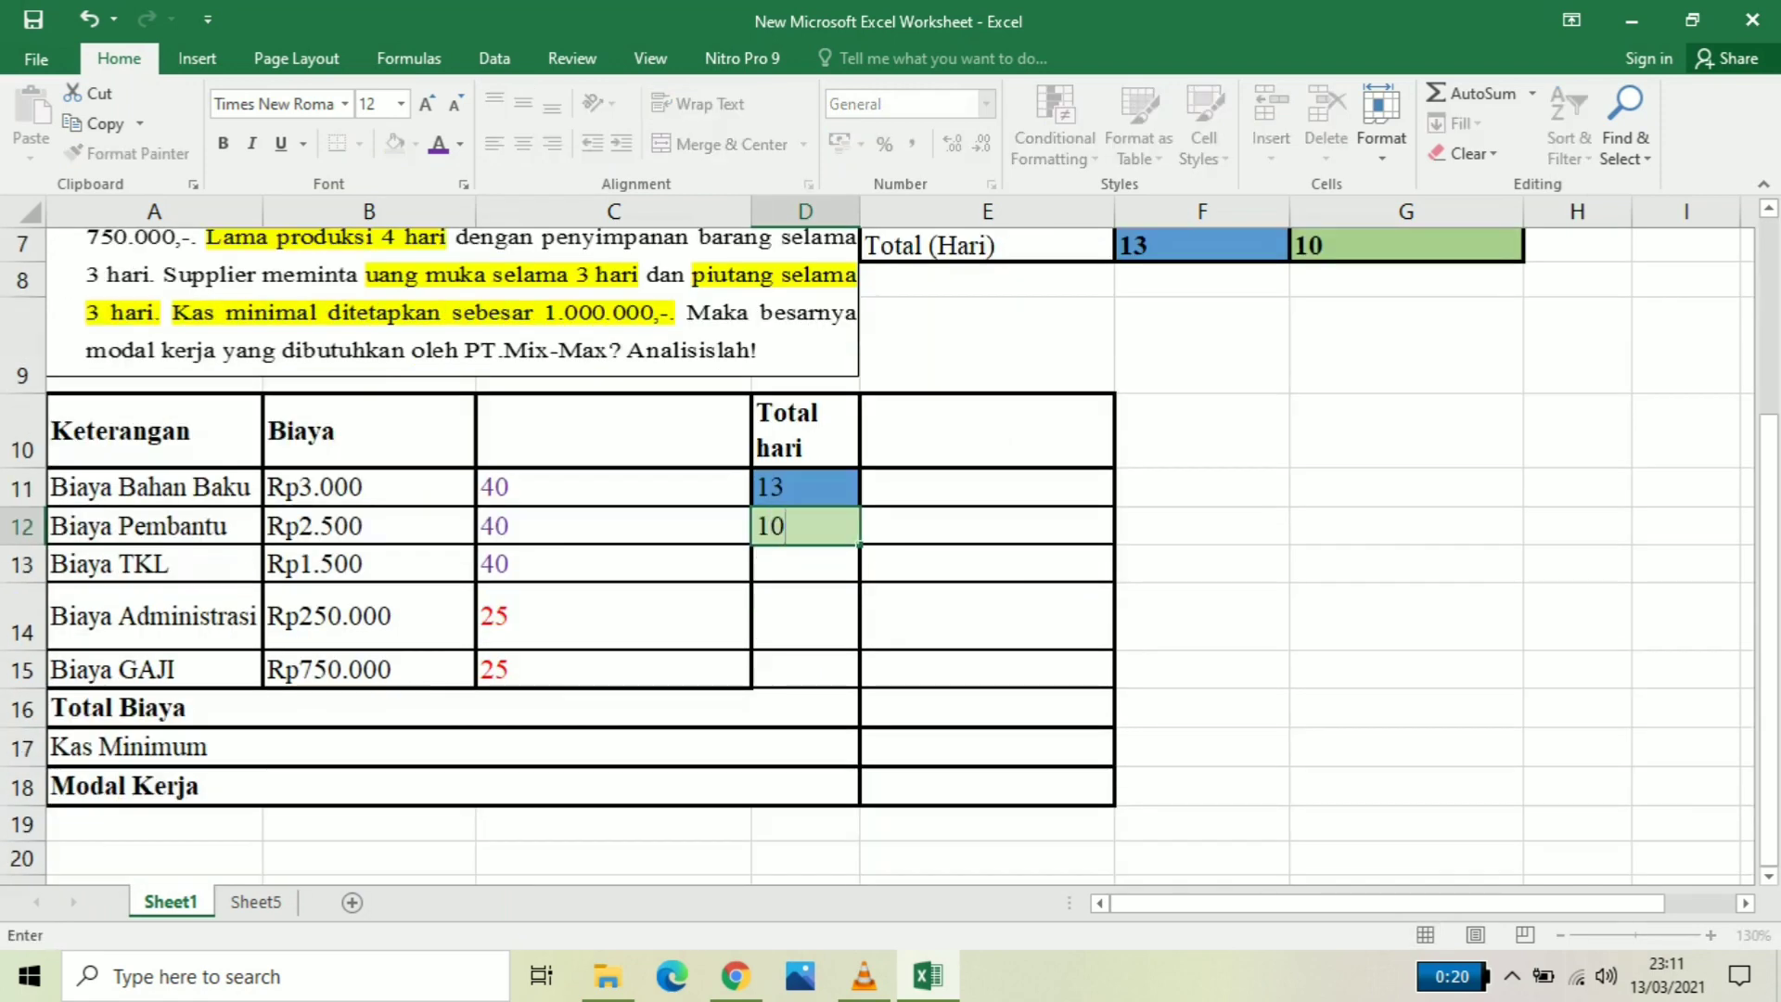
pyautogui.press('Down')
# Copy the Total hari cell D12 with its green fill into D13:D15 for TKL, Administrasi and GAJI
pyautogui.press('Down')
pyautogui.press('Up')
pyautogui.press('Up')
pyautogui.press('Up')
pyautogui.press('Down')
pyautogui.hotkey('ctrl', 'c')
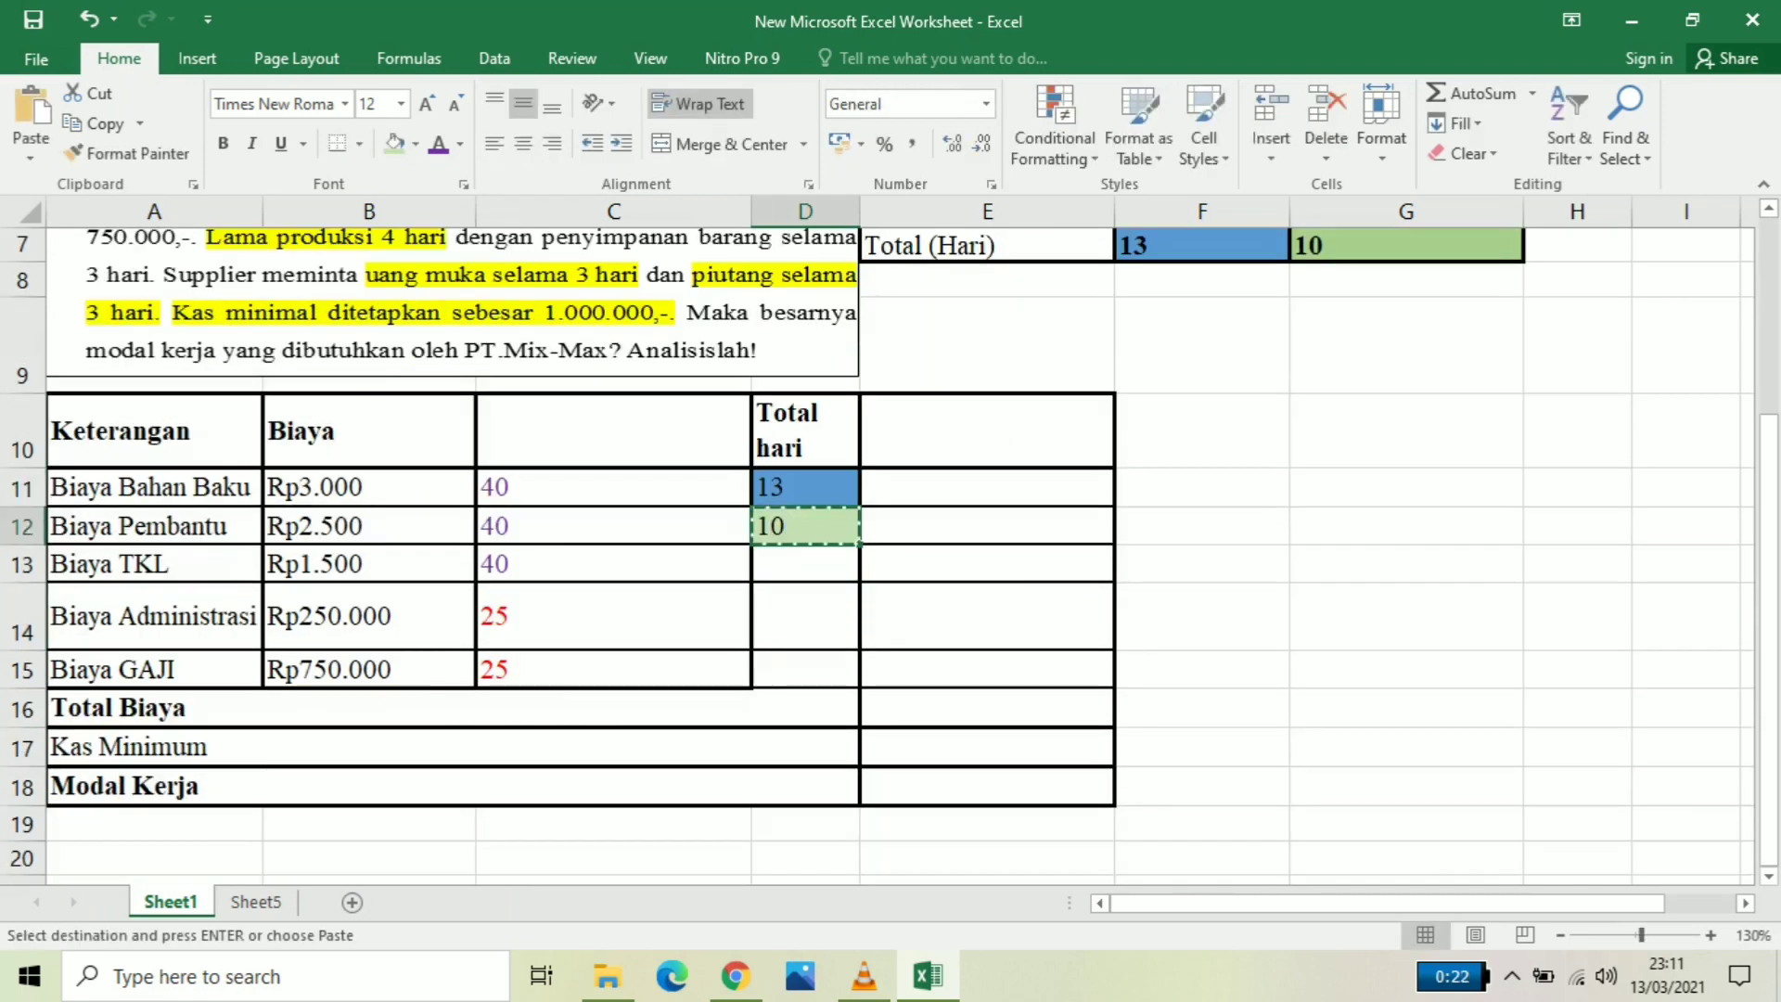
pyautogui.press('Down')
pyautogui.hotkey('shift', 'Down')
pyautogui.hotkey('shift', 'Down')
pyautogui.hotkey('ctrl', 'v')
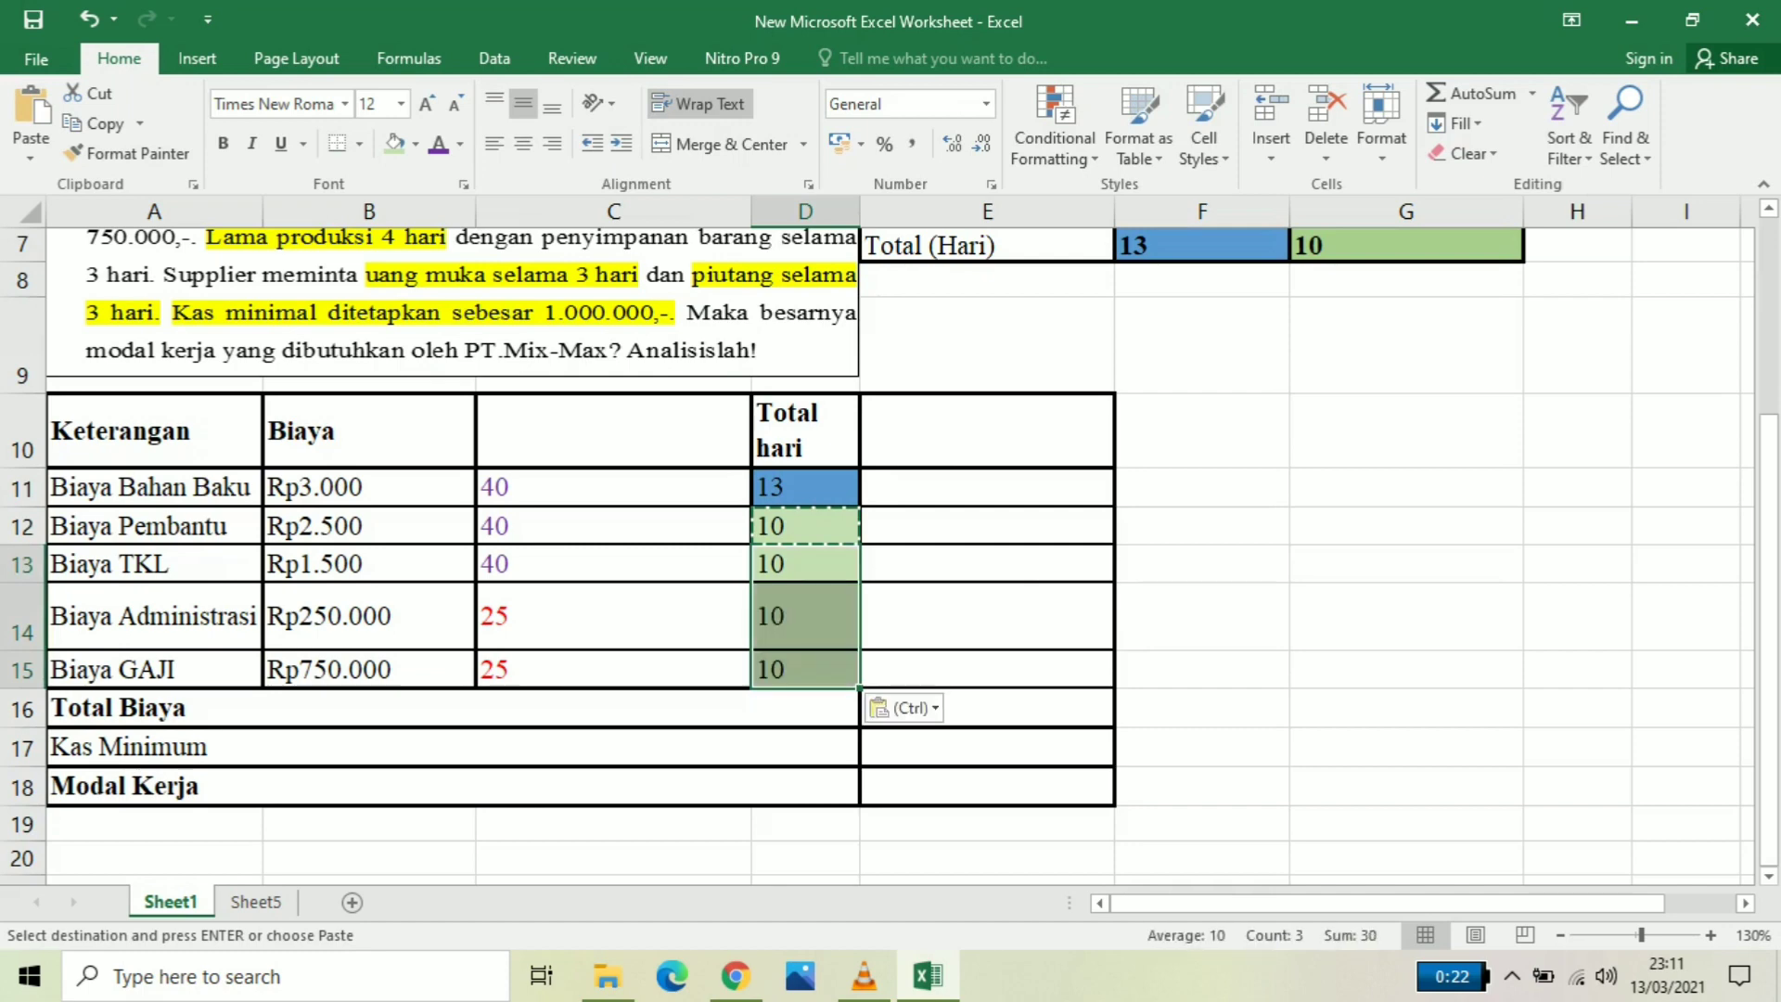
# Enter the formula =(B11*C11*D11) in E11 for Biaya Bahan Baku
pyautogui.press('Down')
pyautogui.press('Up')
pyautogui.press('Up')
pyautogui.press('Up')
pyautogui.press('Right')
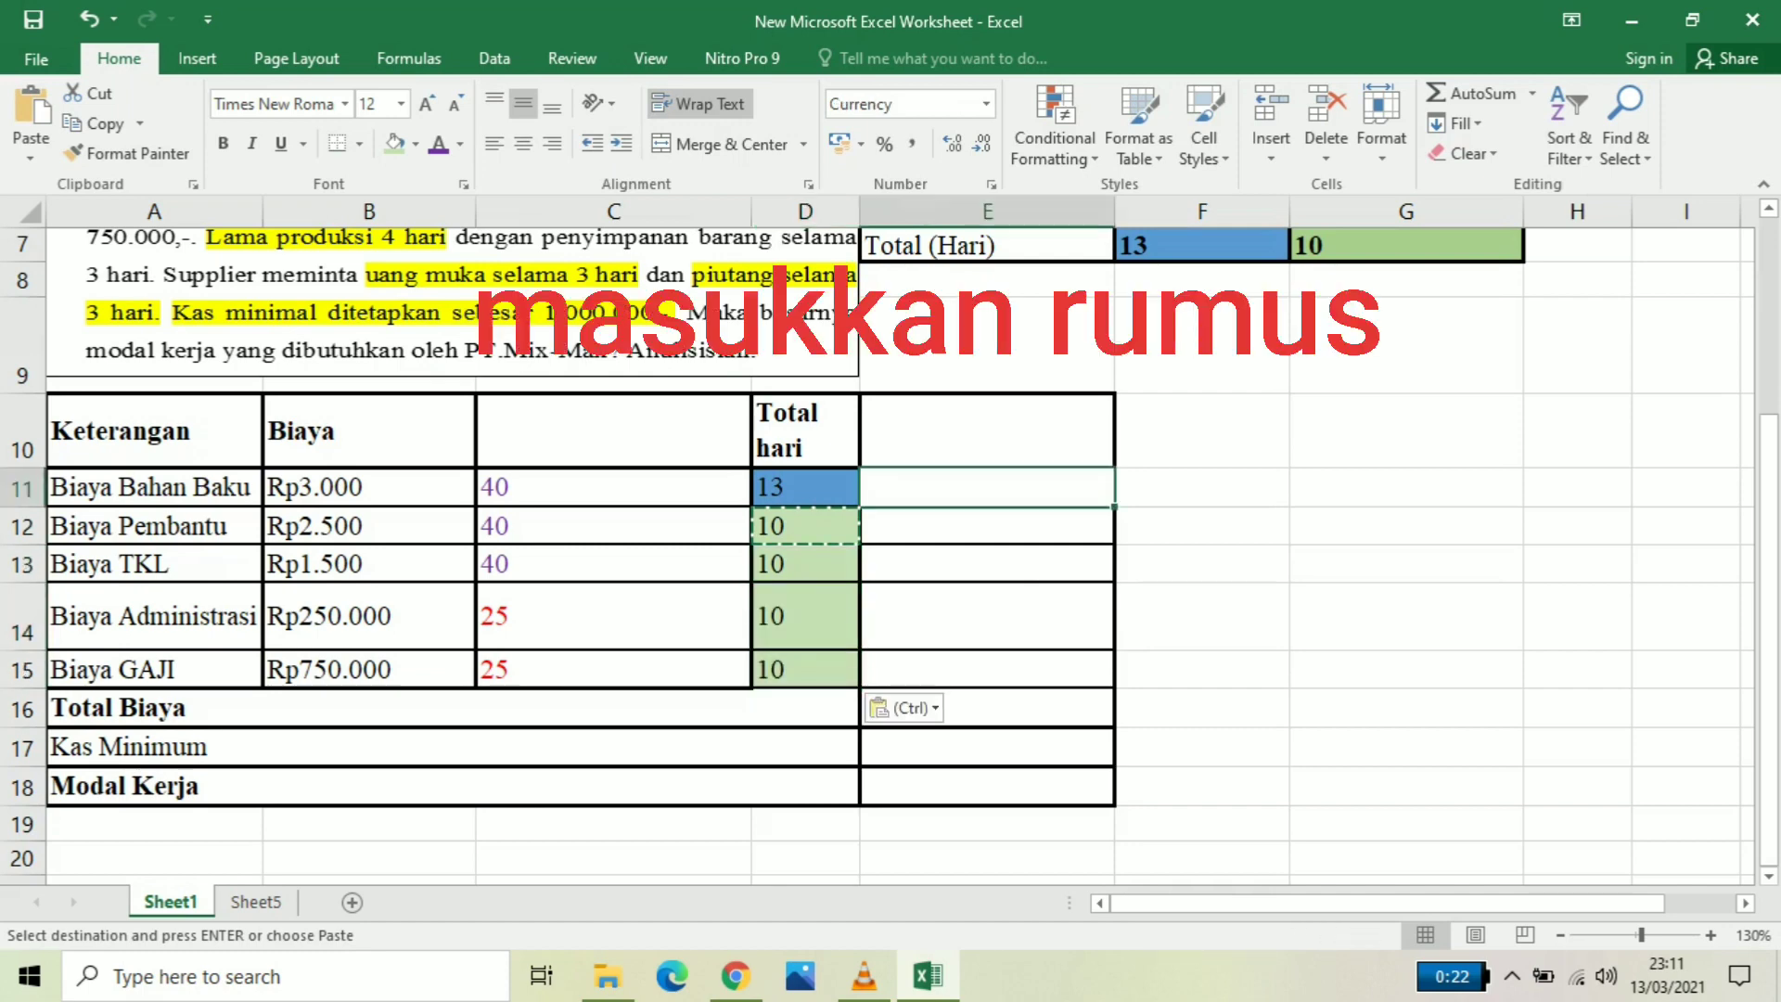
pyautogui.write('=')
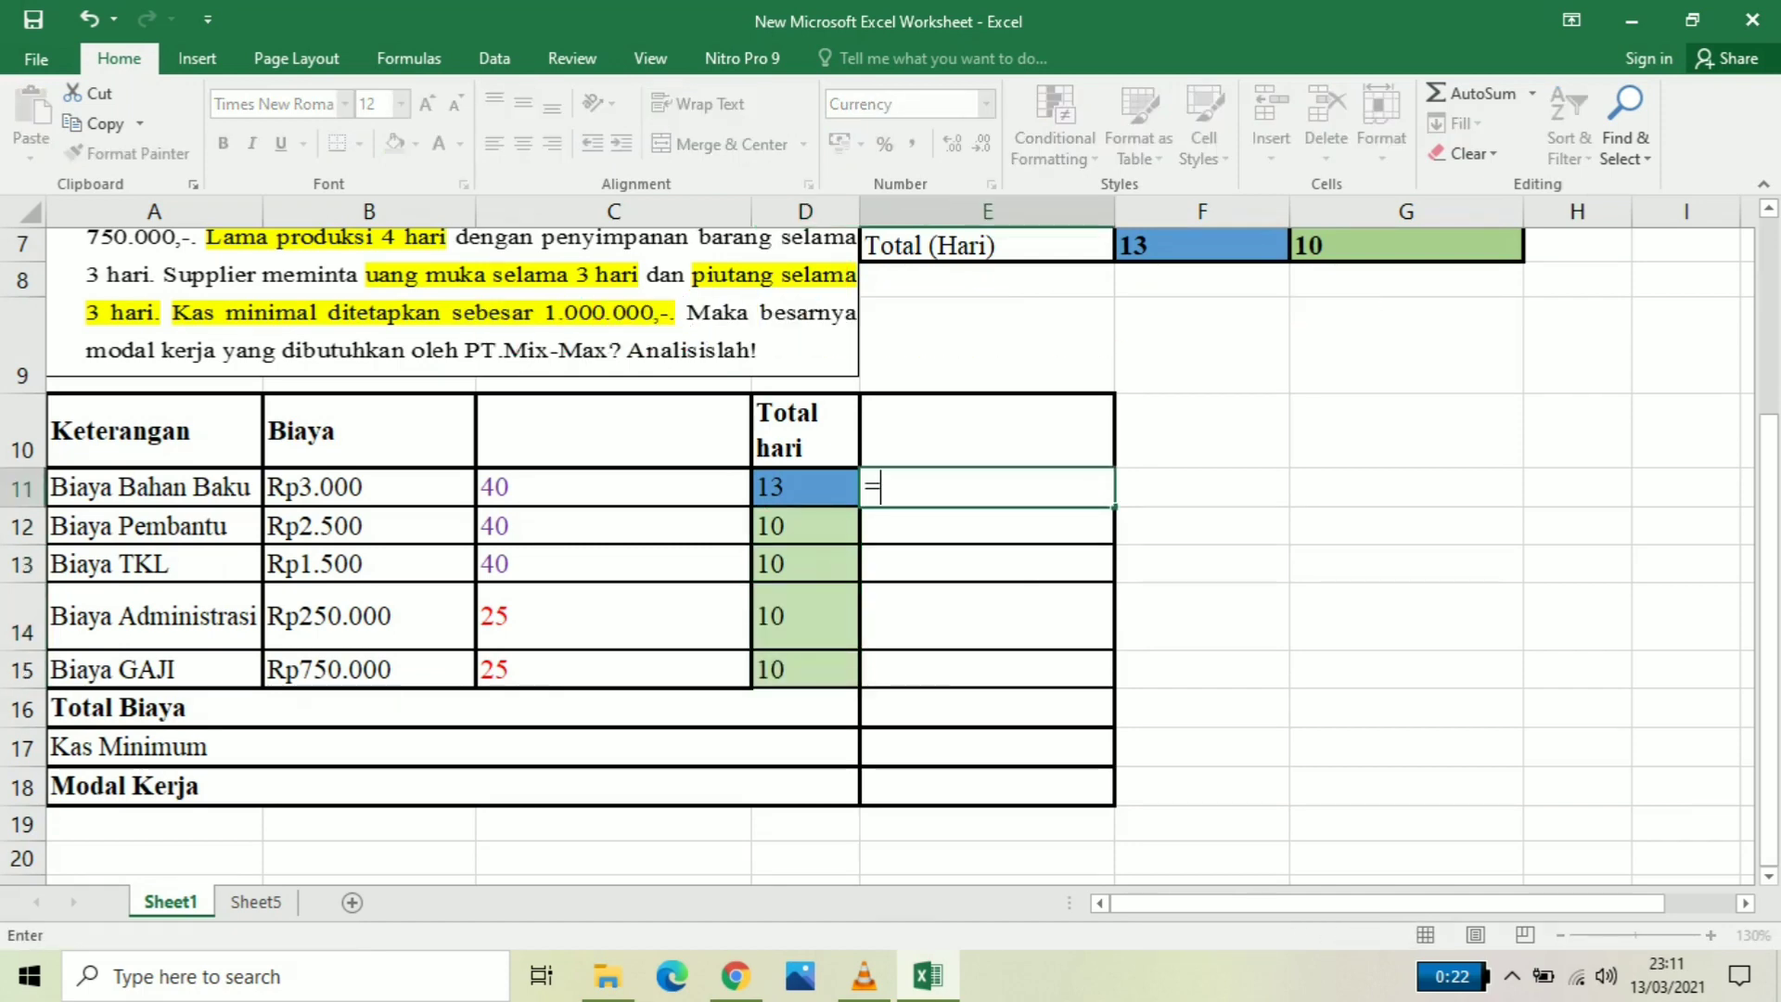
pyautogui.write('(')
pyautogui.click(368, 488)
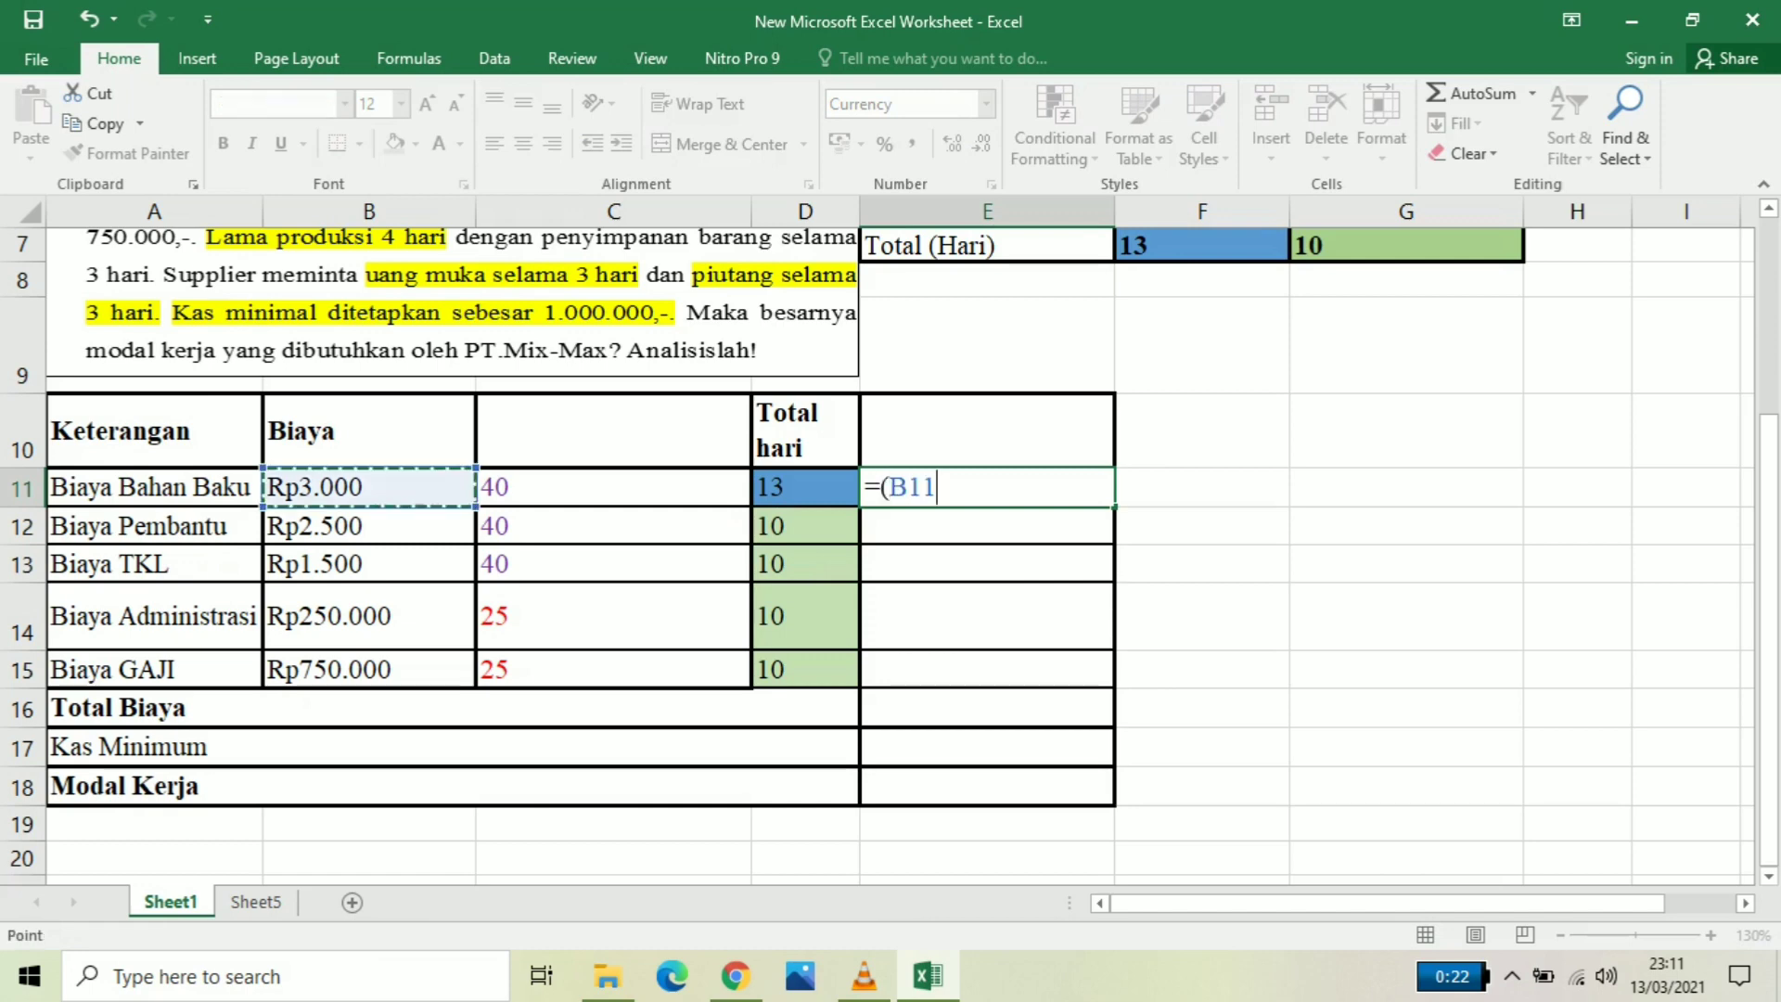
pyautogui.write('*')
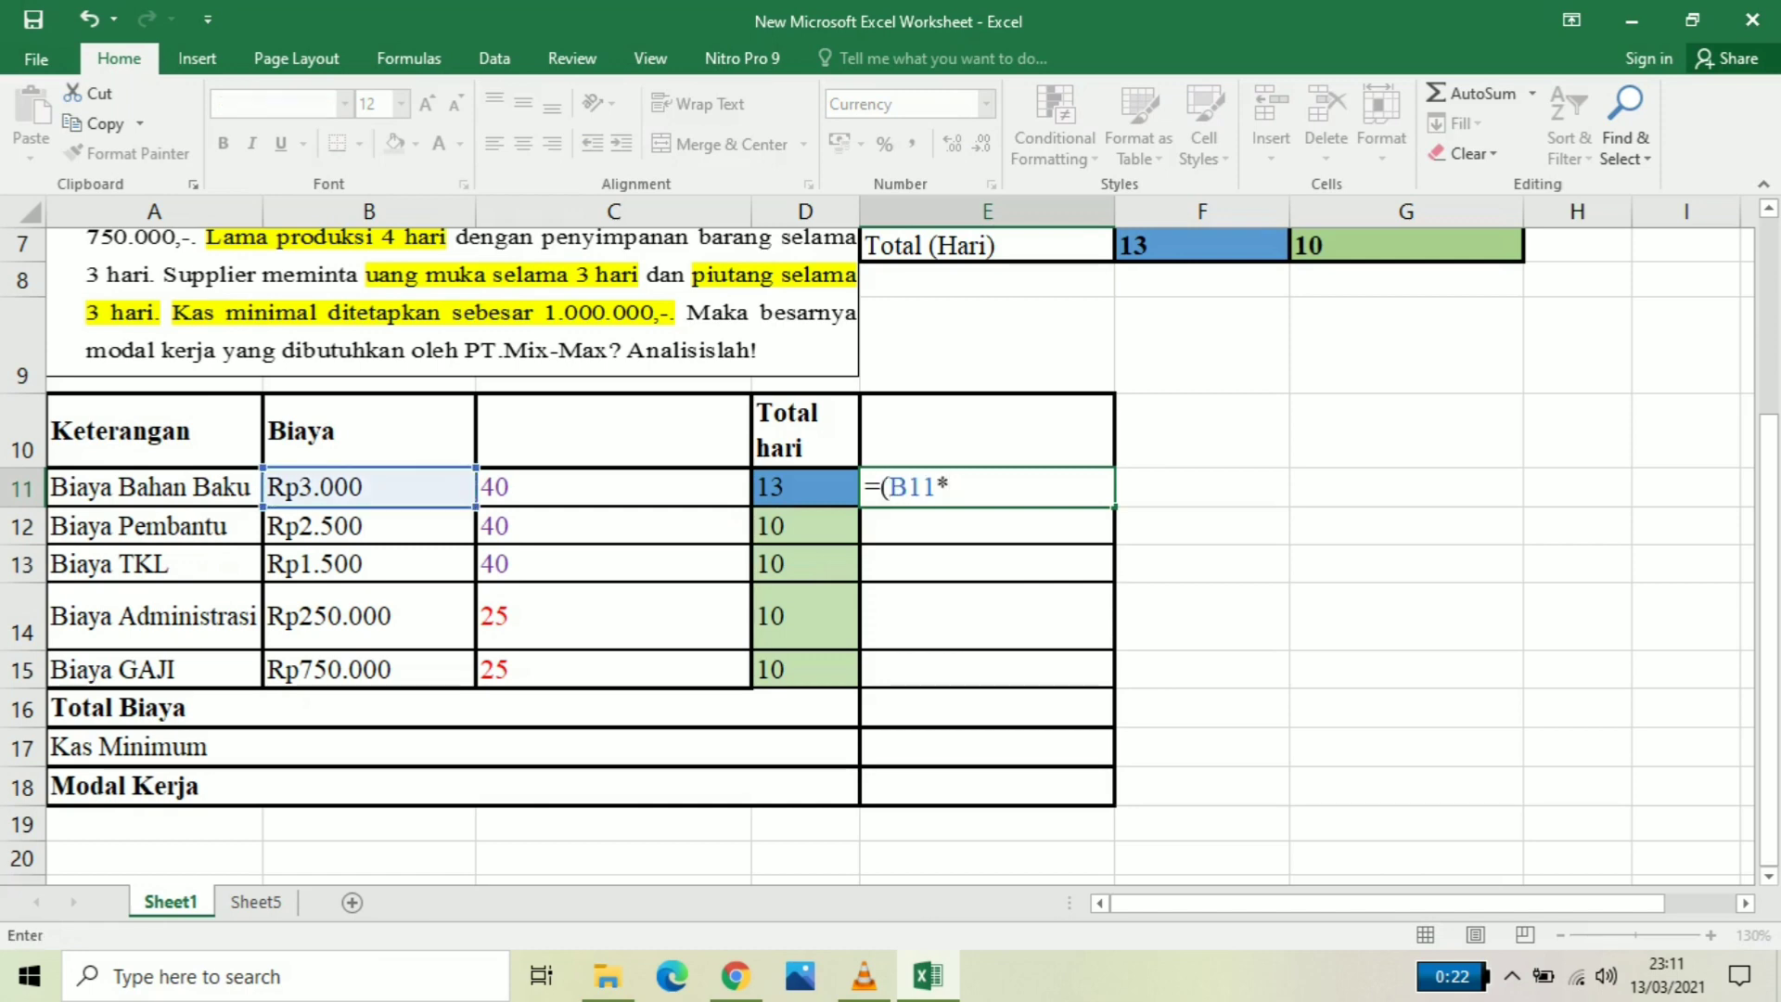
pyautogui.click(613, 488)
pyautogui.write('*')
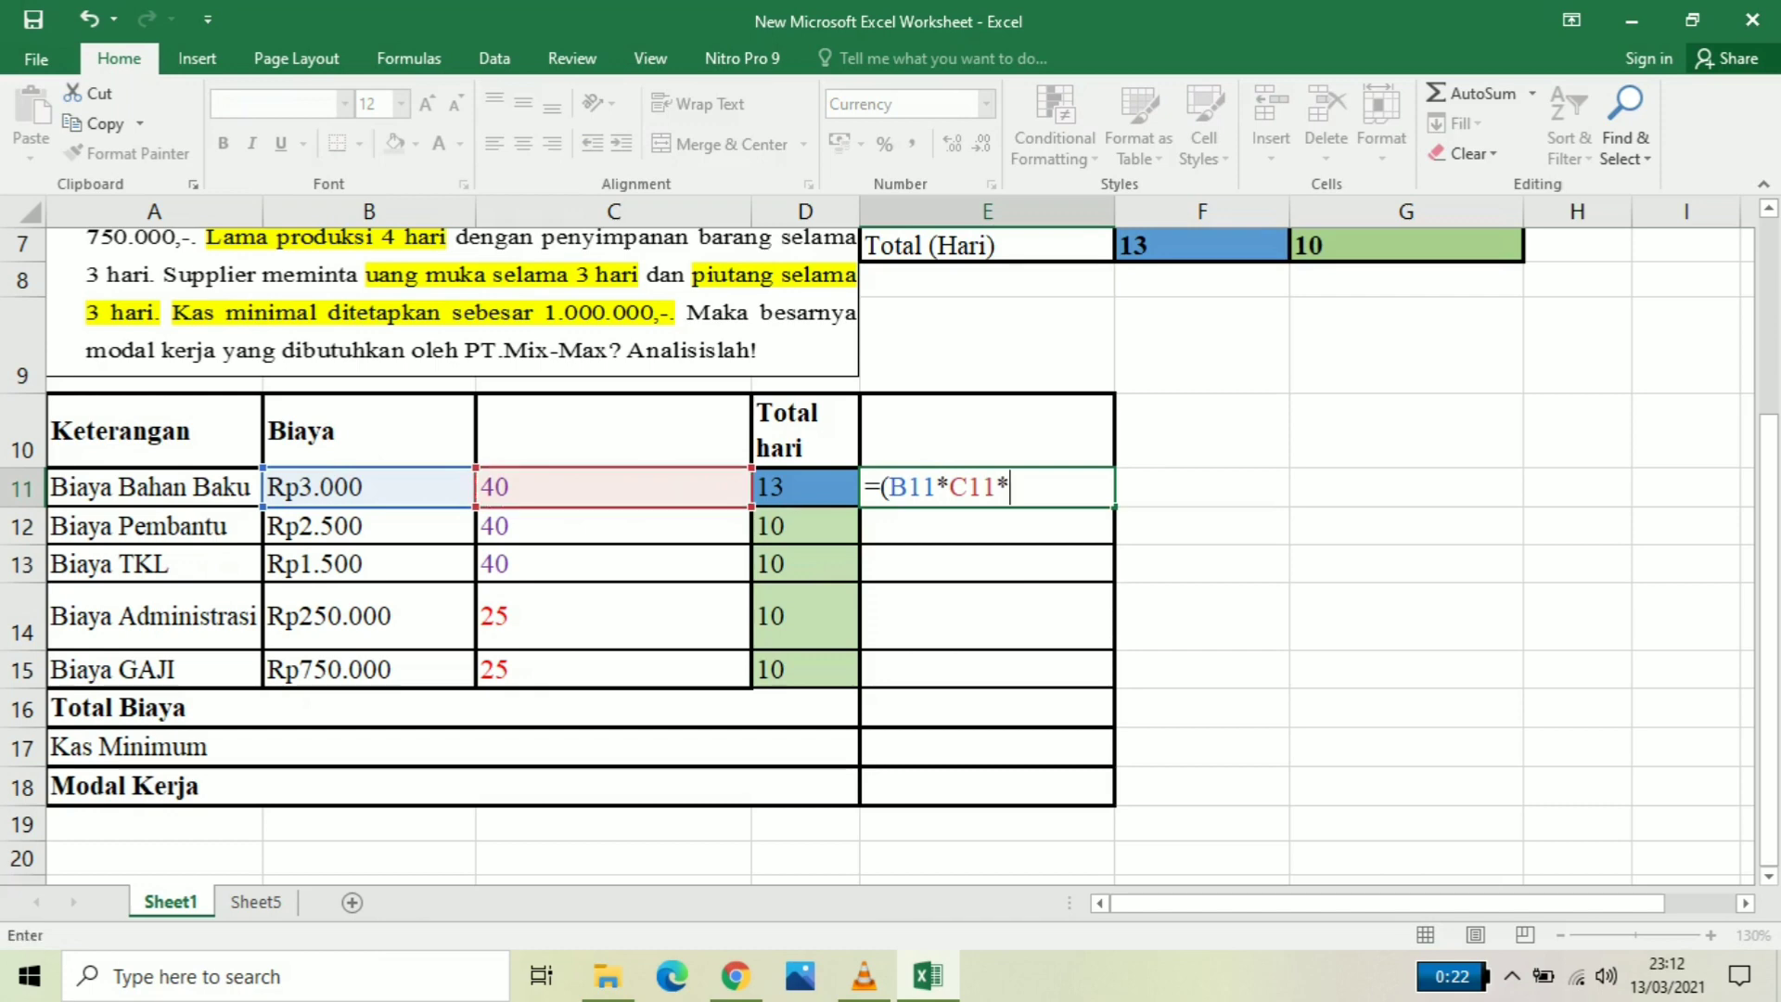
pyautogui.click(805, 488)
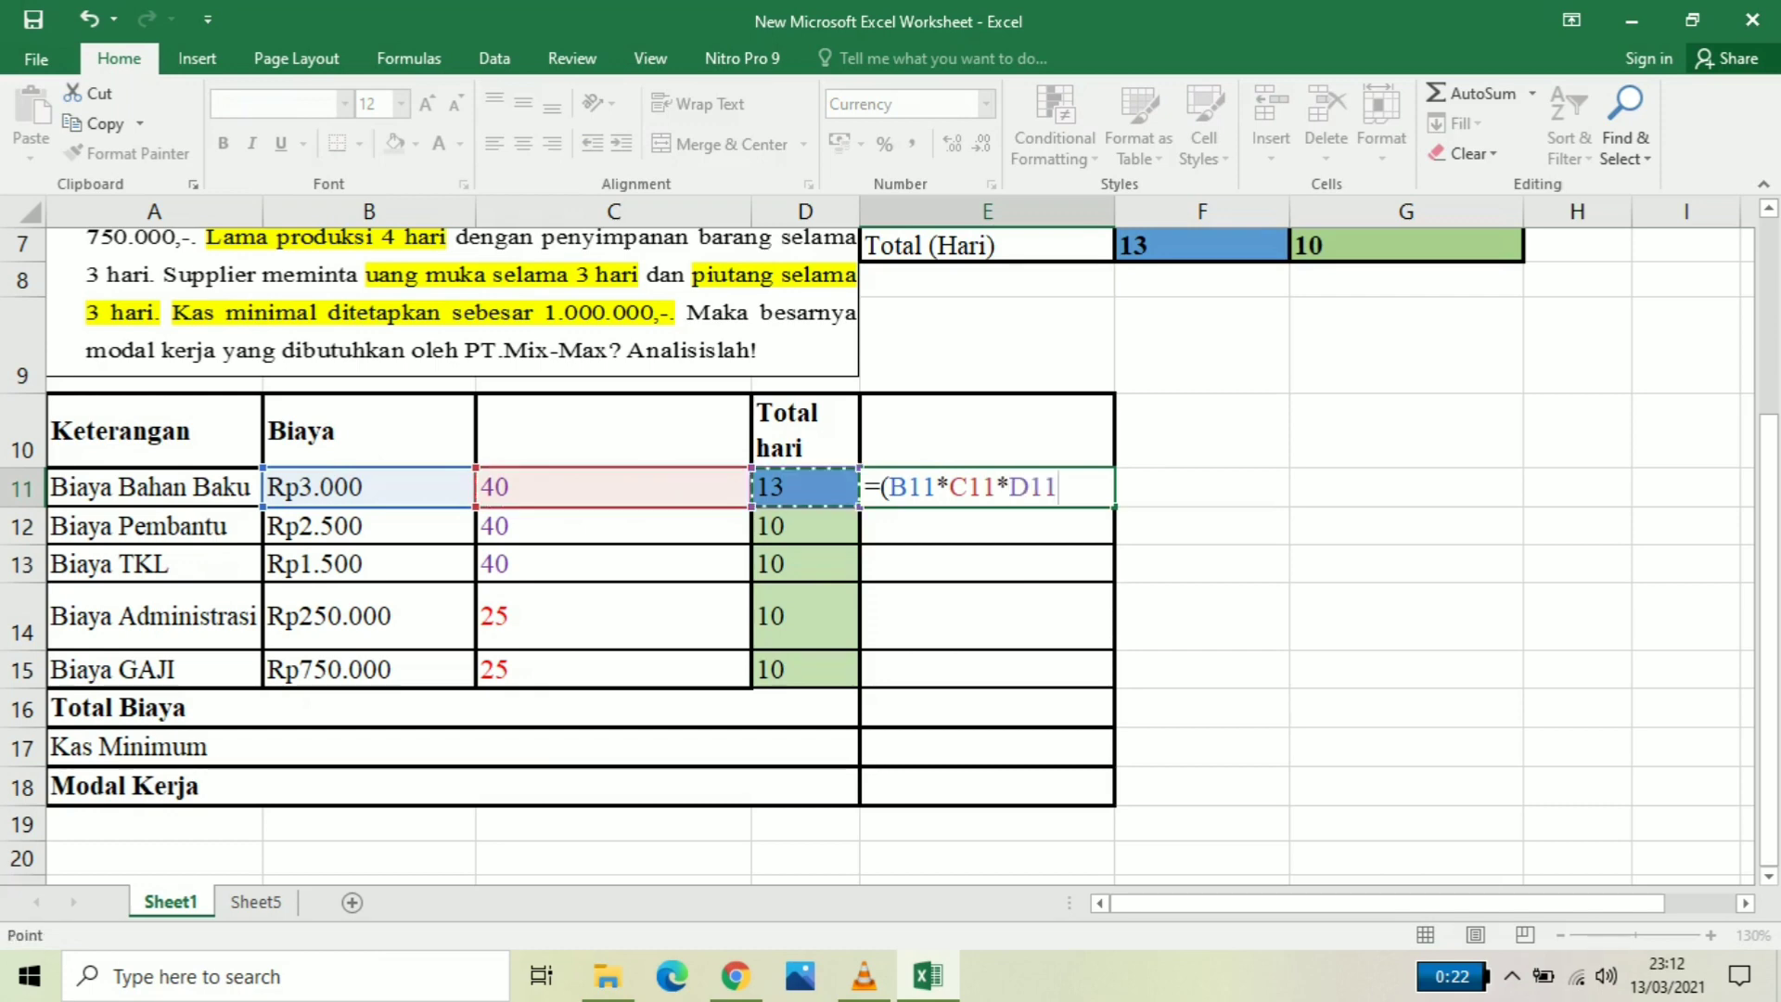
pyautogui.write(')')
pyautogui.press('Return')
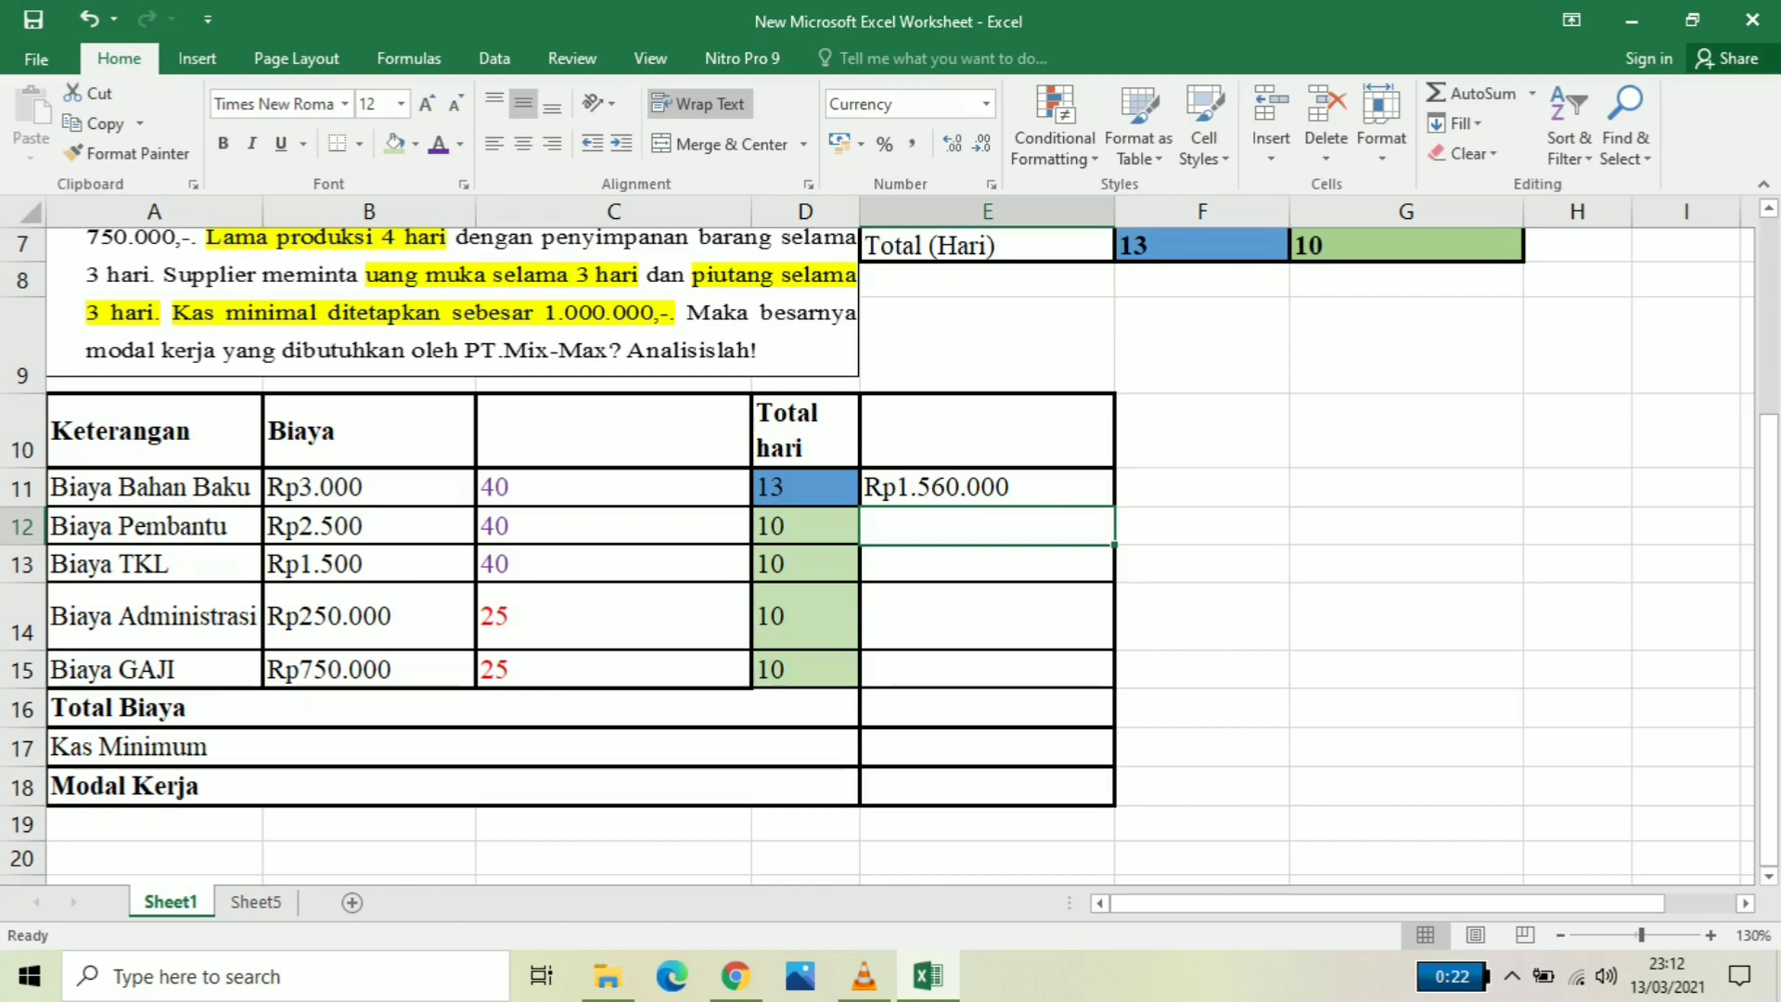
# Copy the Biaya Bahan Baku formula from E11 down to E12:E13 for Biaya Pembantu and Biaya TKL
pyautogui.click(987, 488)
pyautogui.moveTo(1113, 543); pyautogui.dragTo(1113, 579)
pyautogui.click(988, 564)
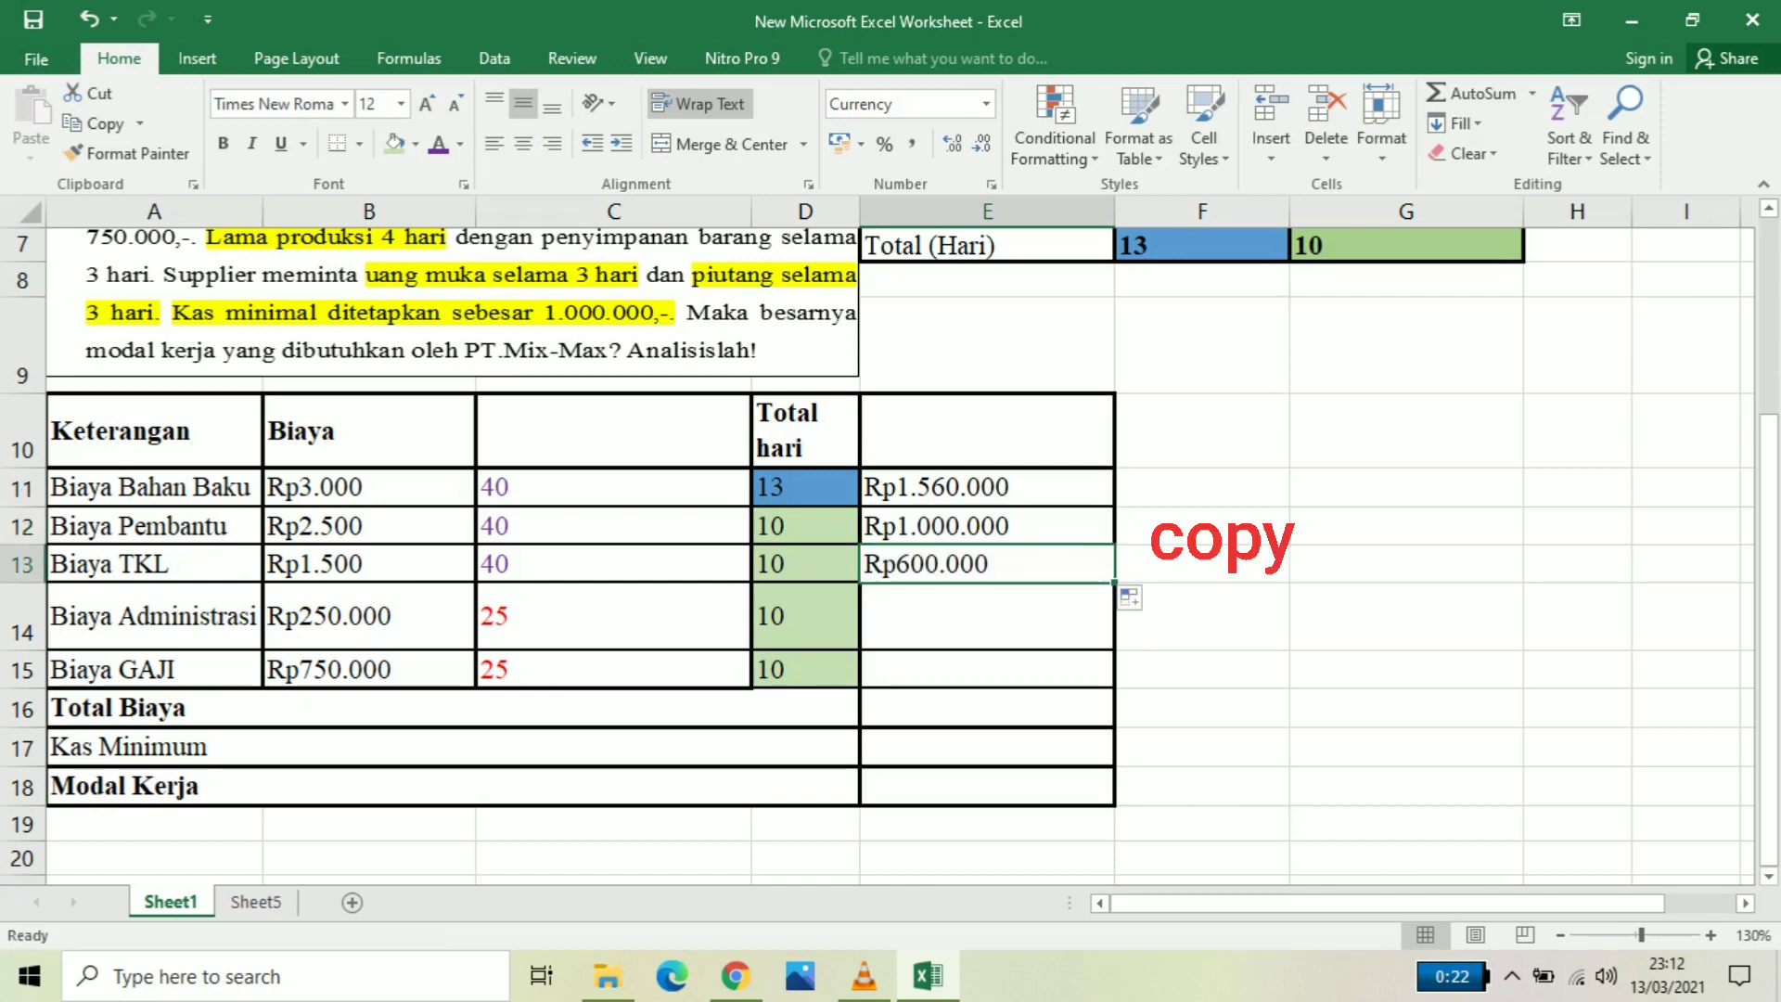
# Enter the formula =(B14/C14*D14) in E14 for Biaya Administrasi and copy it down to E15 for Biaya GAJI
pyautogui.scroll(2, 877, 555)
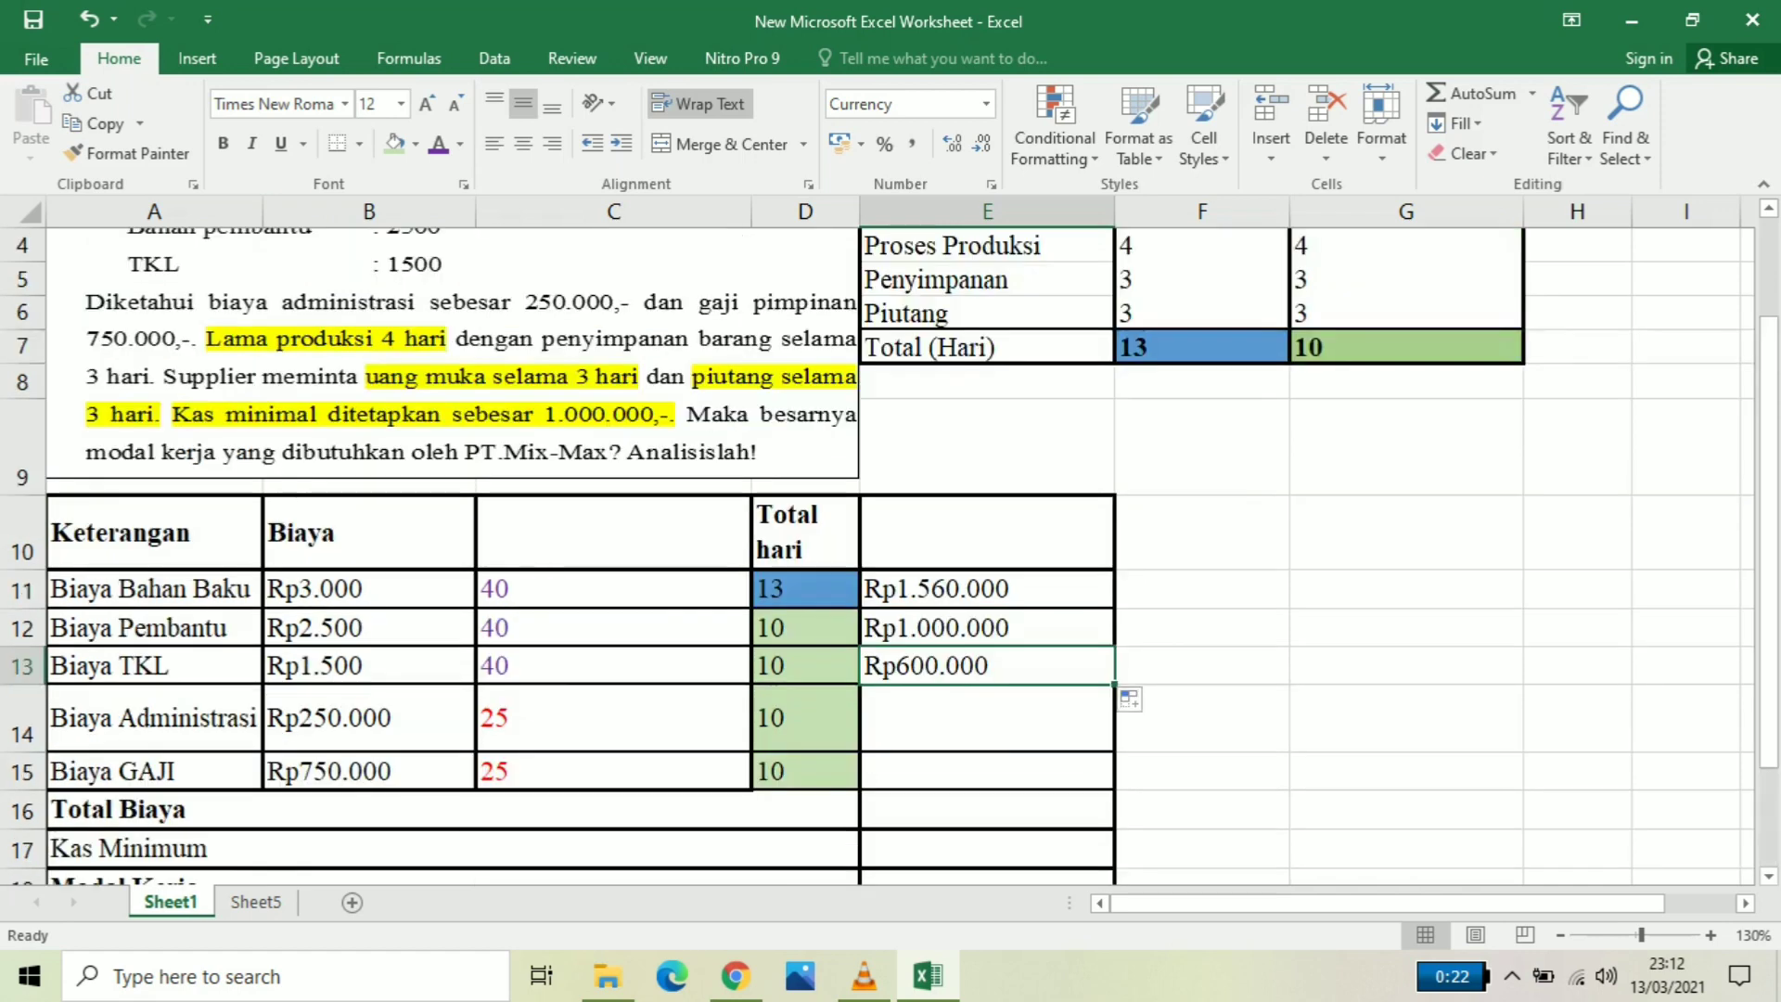
pyautogui.scroll(-1, 878, 555)
pyautogui.scroll(-1, 877, 555)
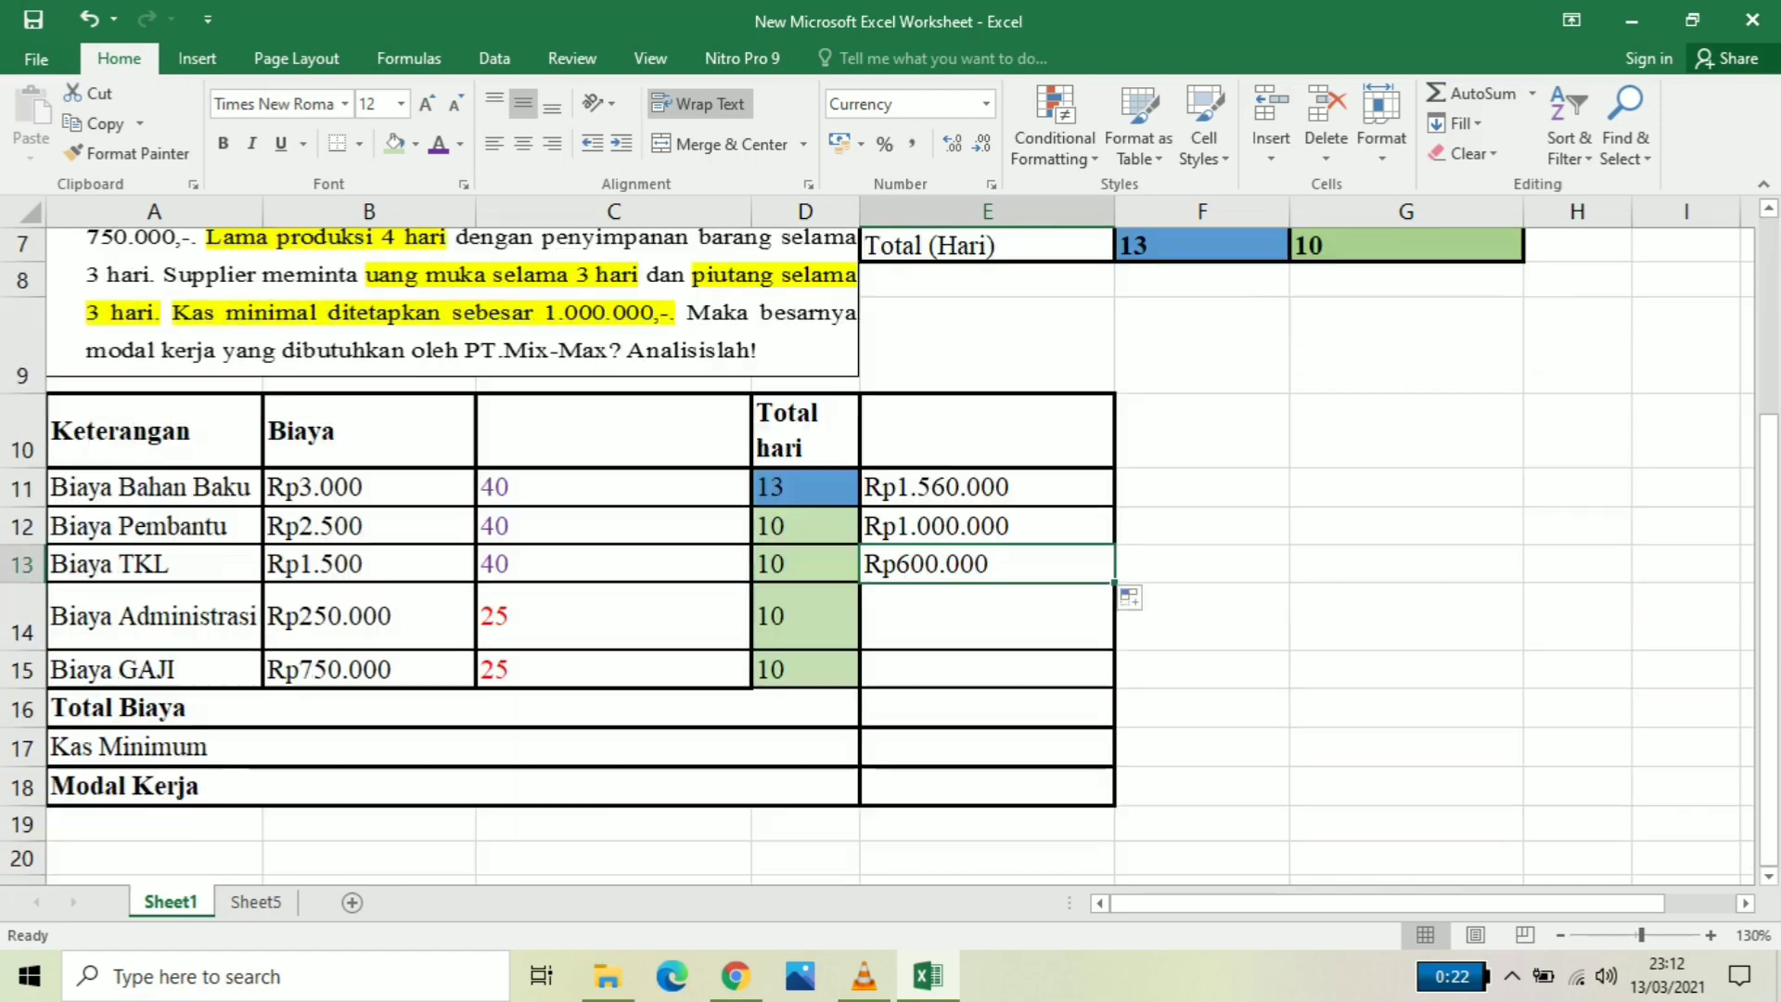
pyautogui.click(987, 616)
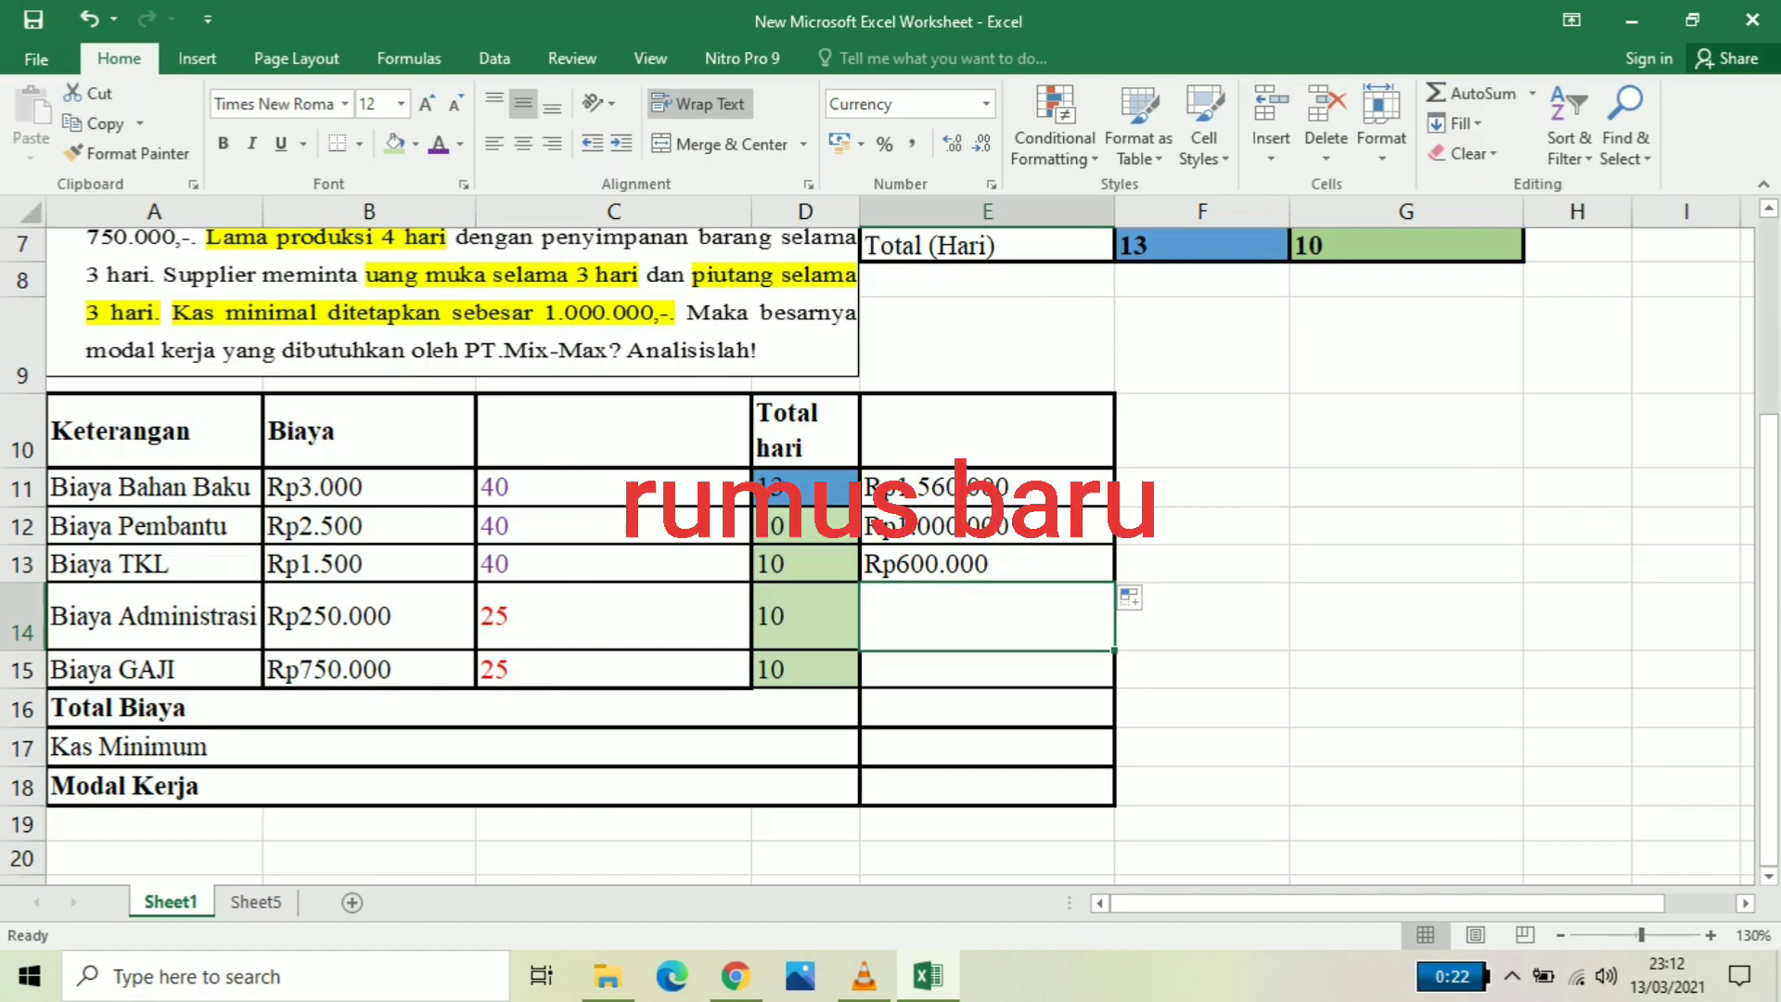
pyautogui.write('=')
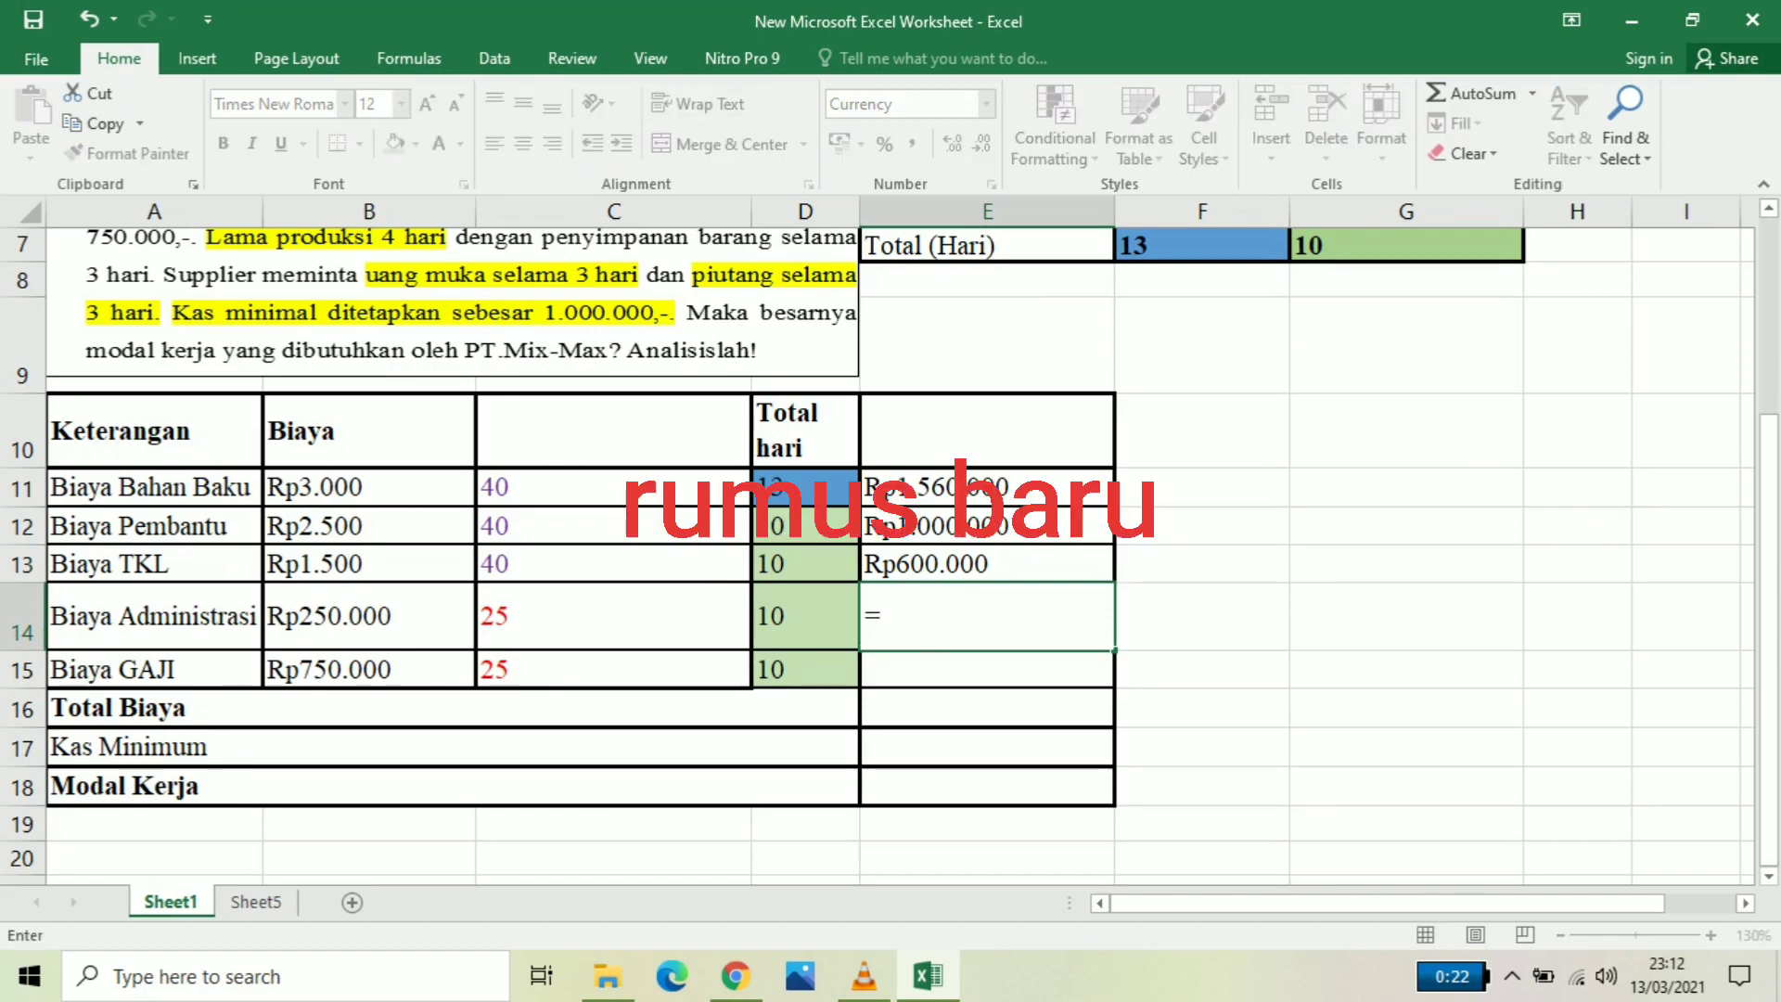
pyautogui.write('(')
pyautogui.click(369, 616)
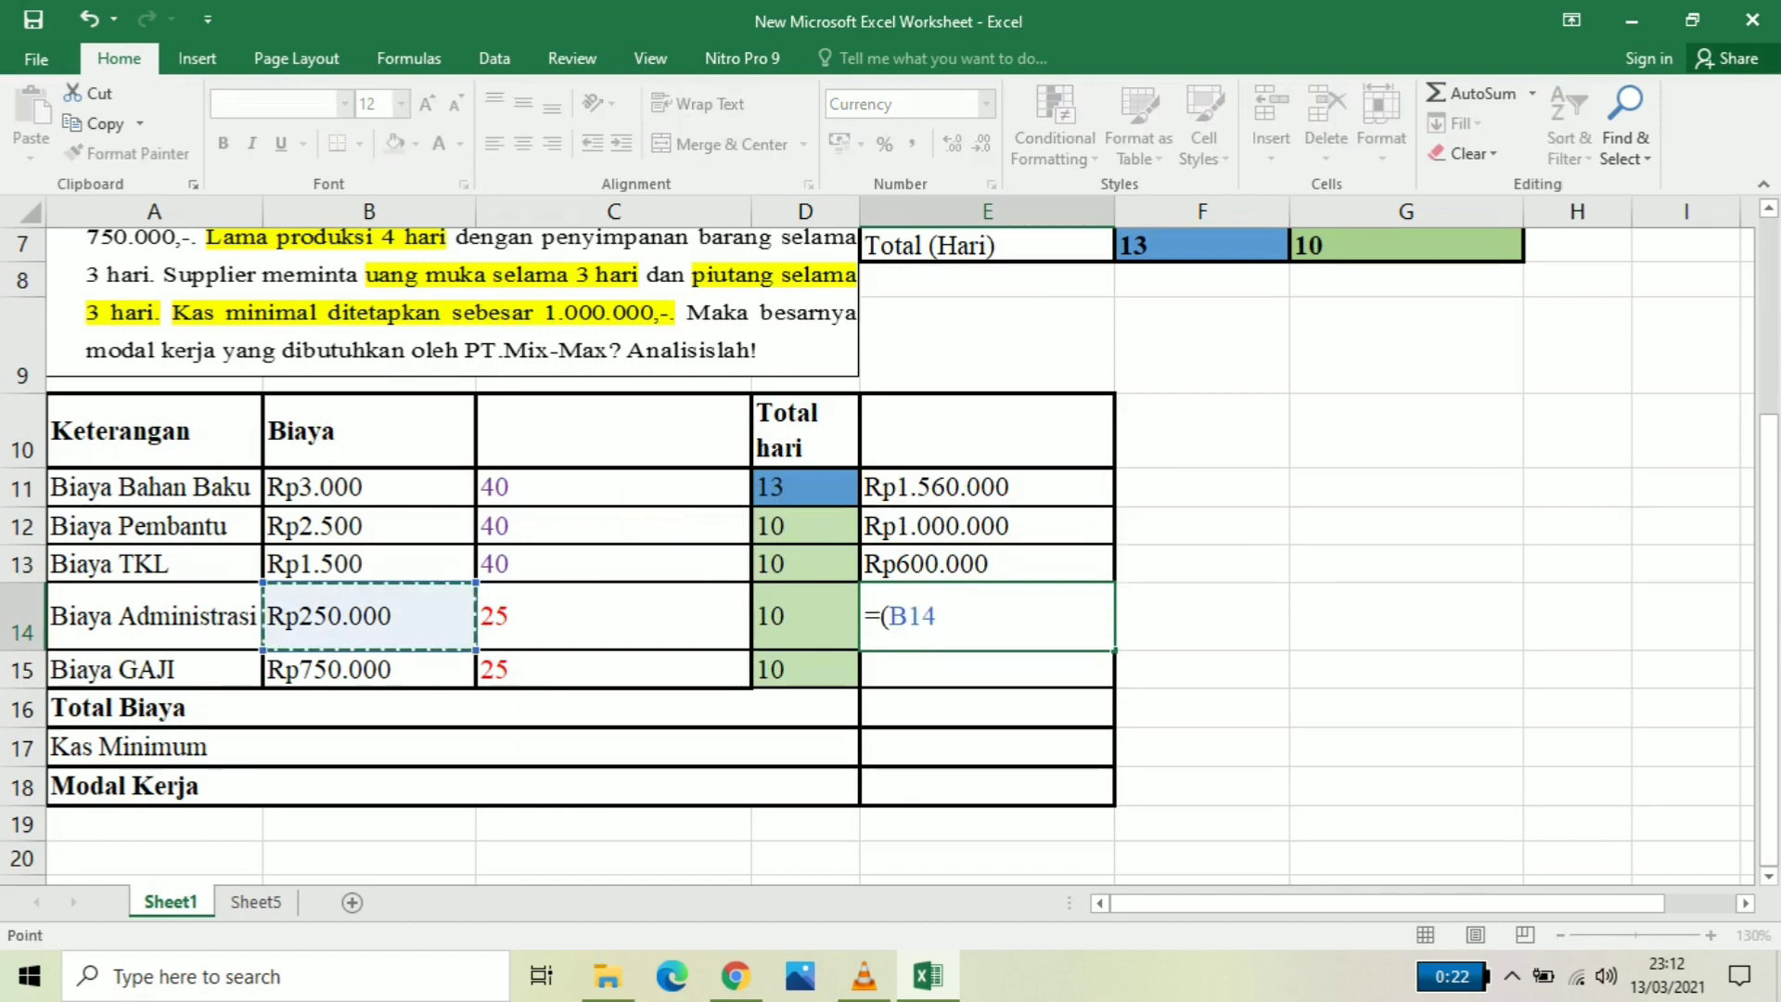
pyautogui.write('/')
pyautogui.click(613, 616)
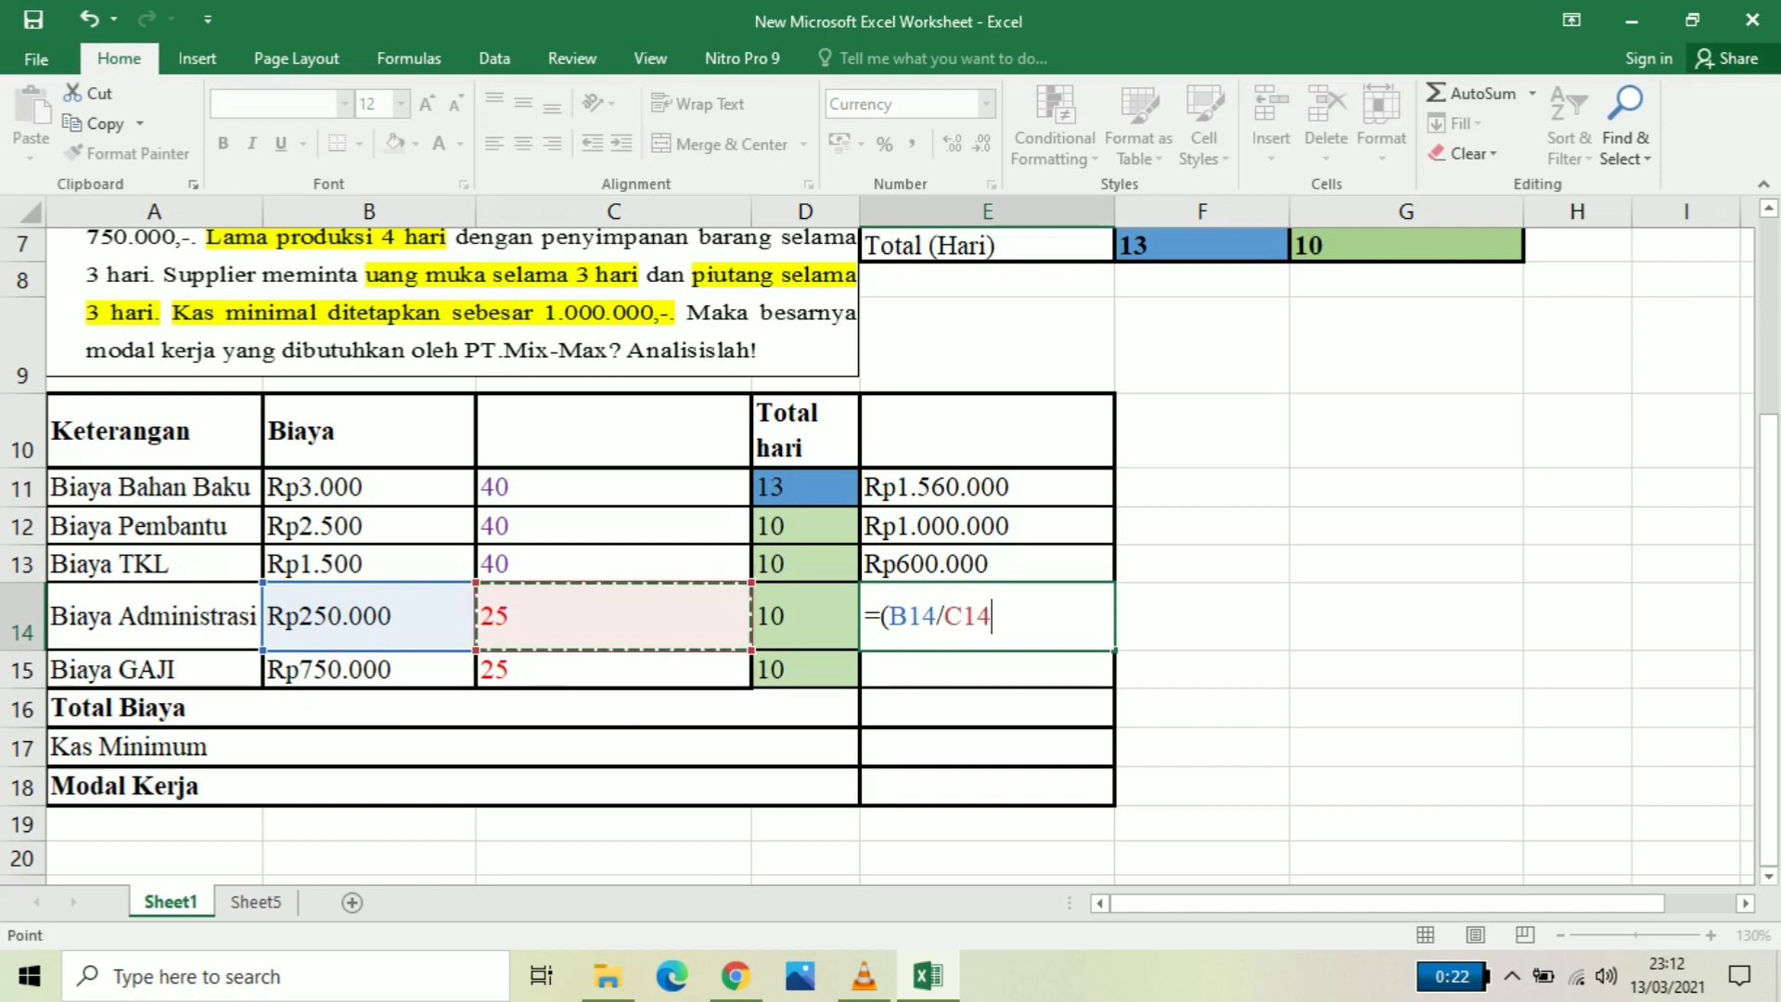
pyautogui.write('*')
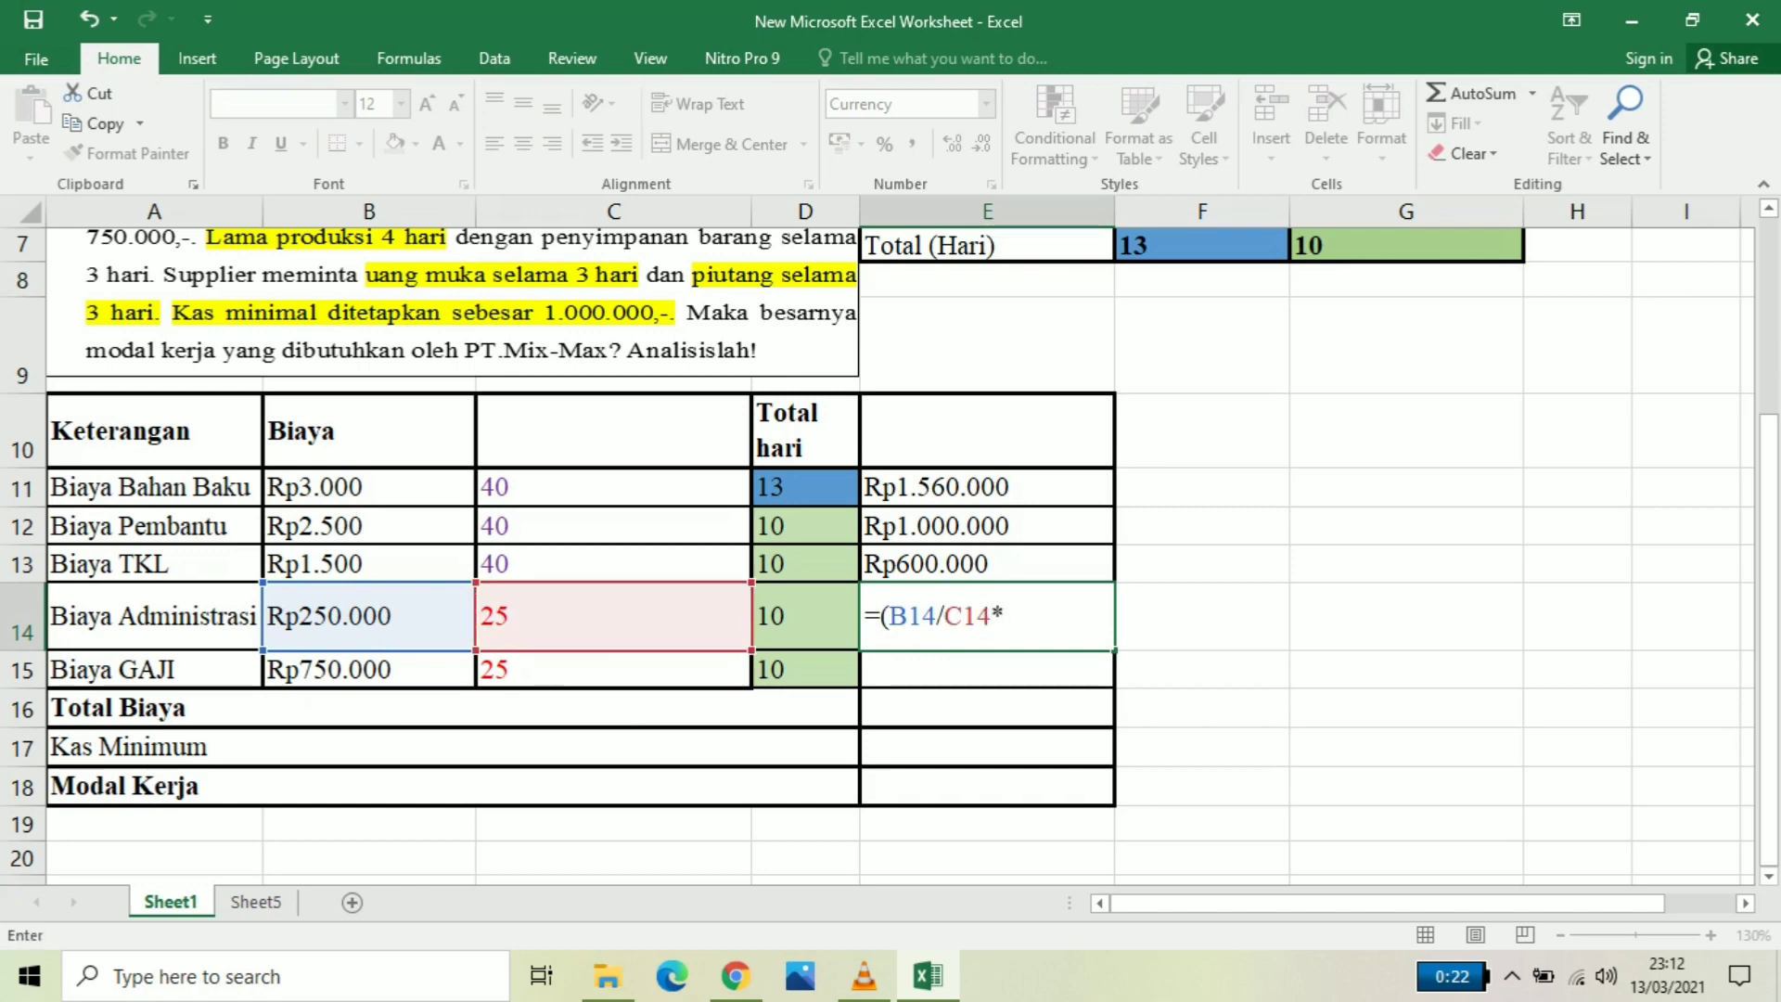
pyautogui.click(805, 616)
pyautogui.write(')')
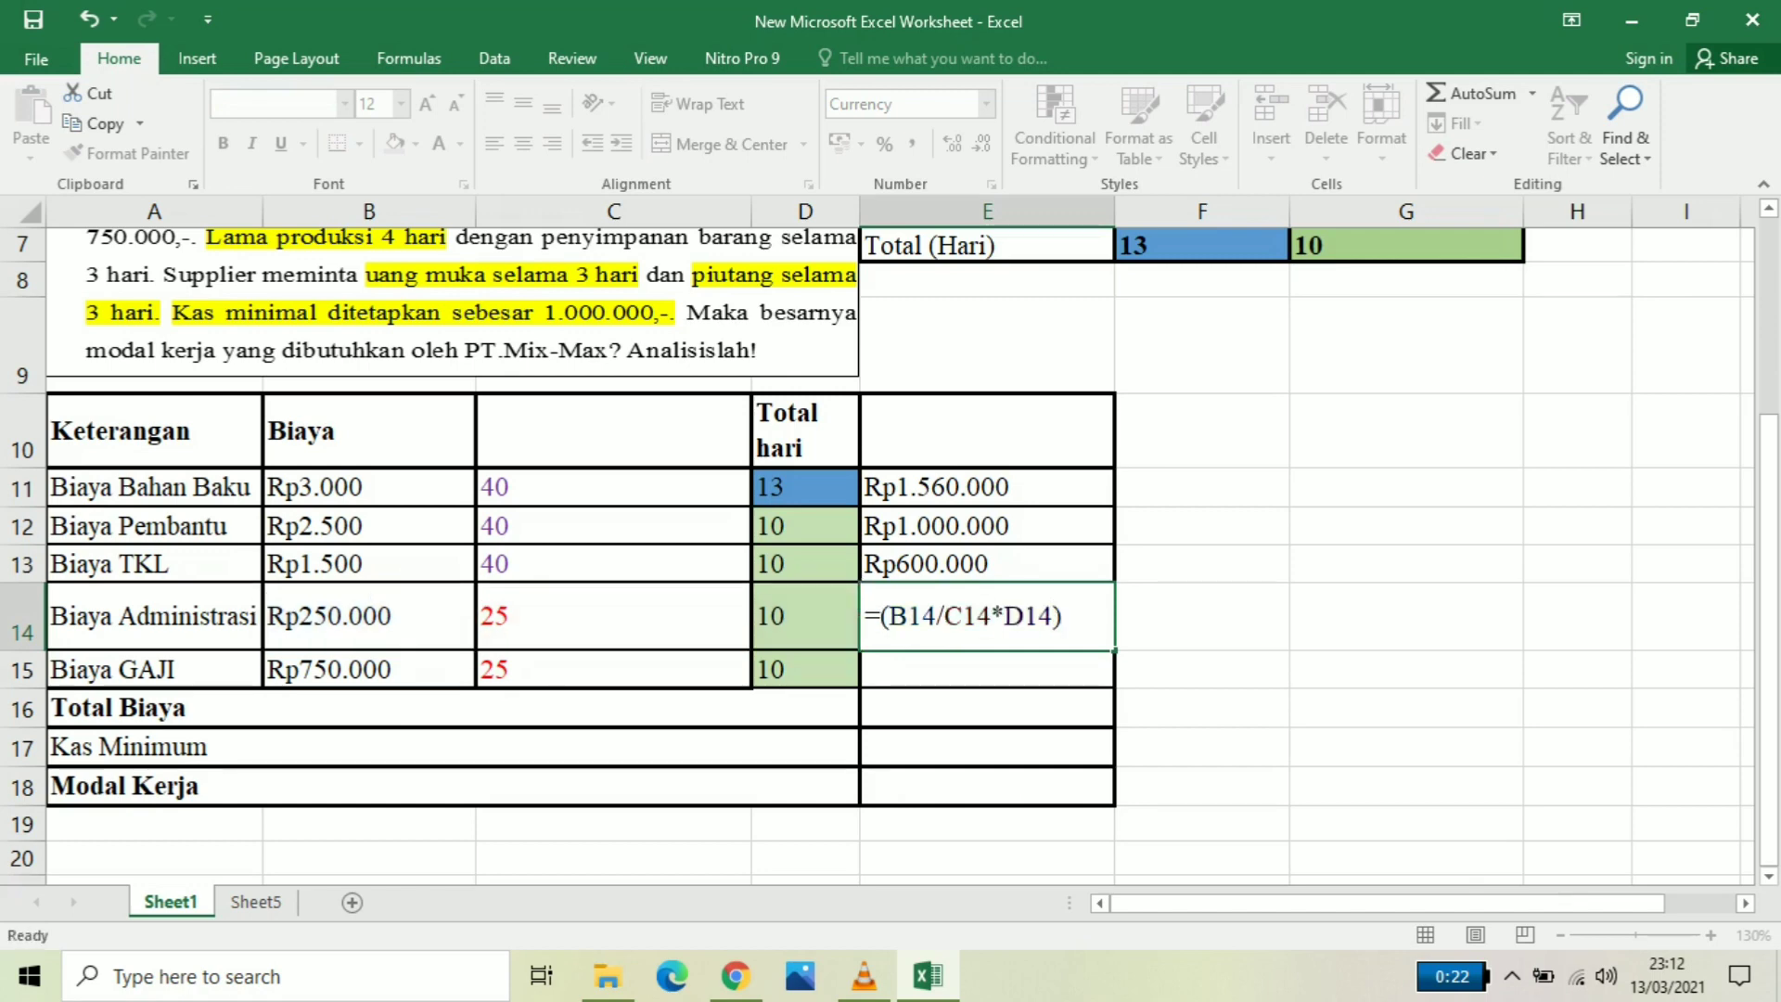
pyautogui.hotkey('ctrl', 'Return')
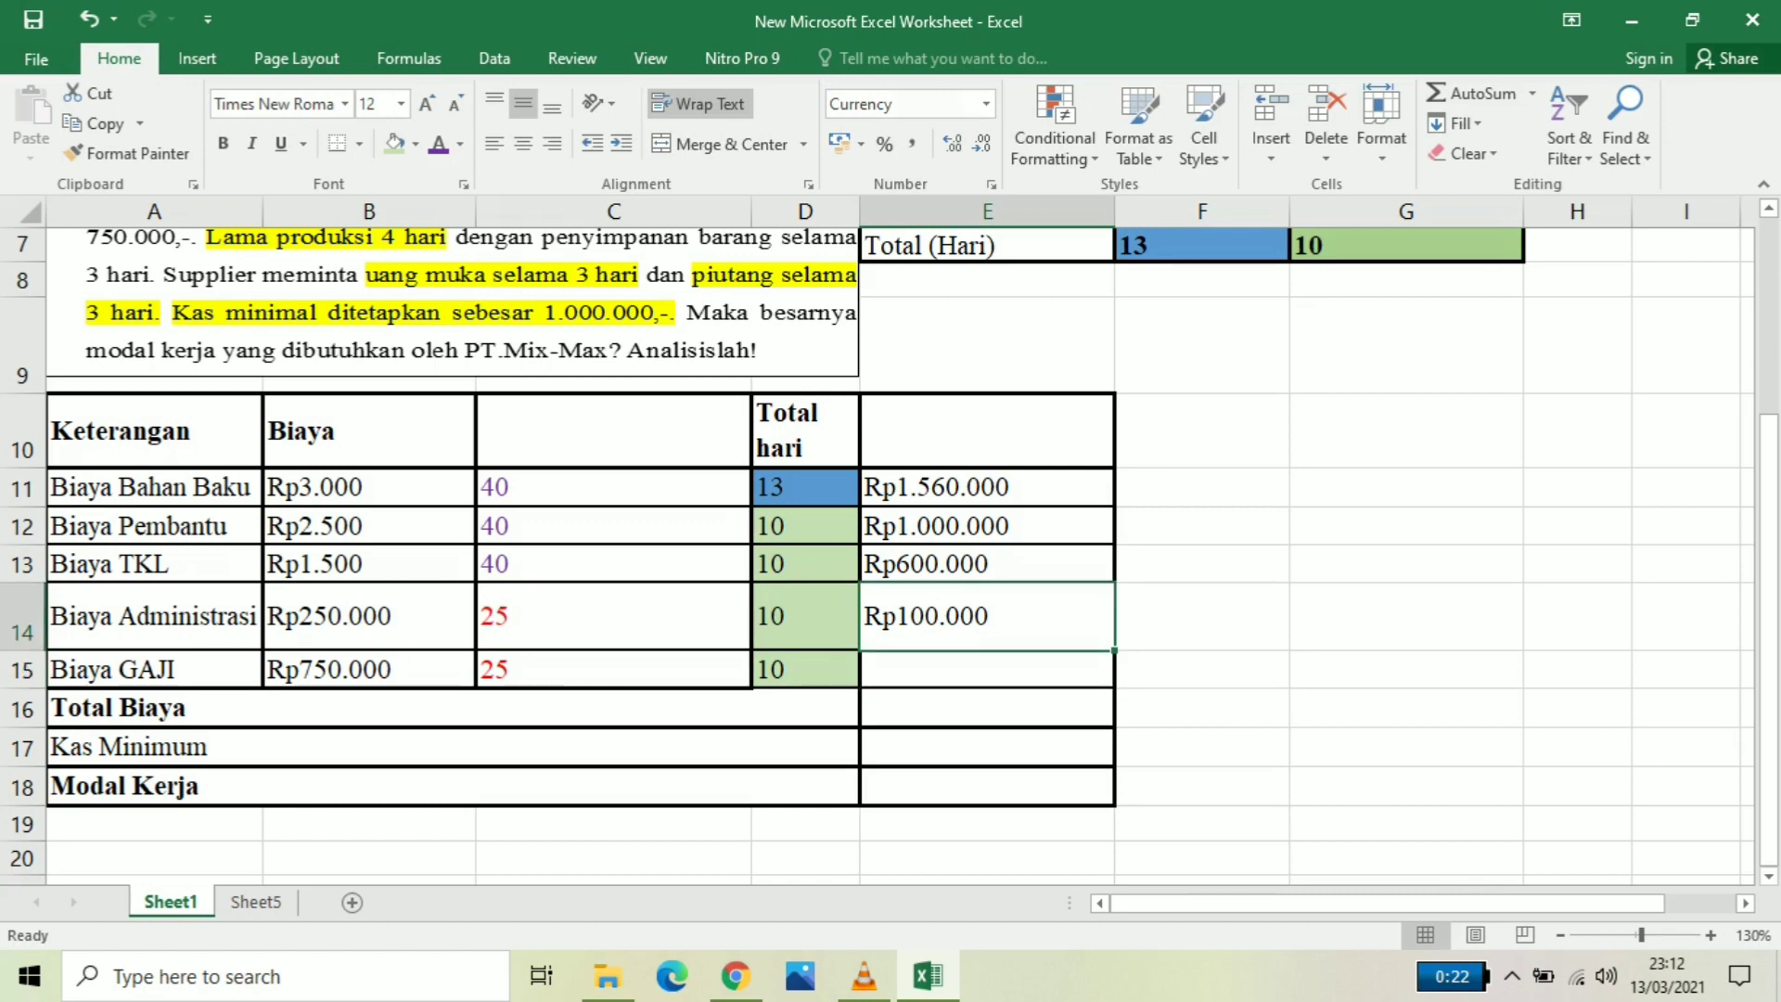
pyautogui.moveTo(1115, 650); pyautogui.dragTo(1113, 685)
# Sum the five cost results in the Total Biaya cell E16 with =SUM(E11:E15)
pyautogui.click(987, 708)
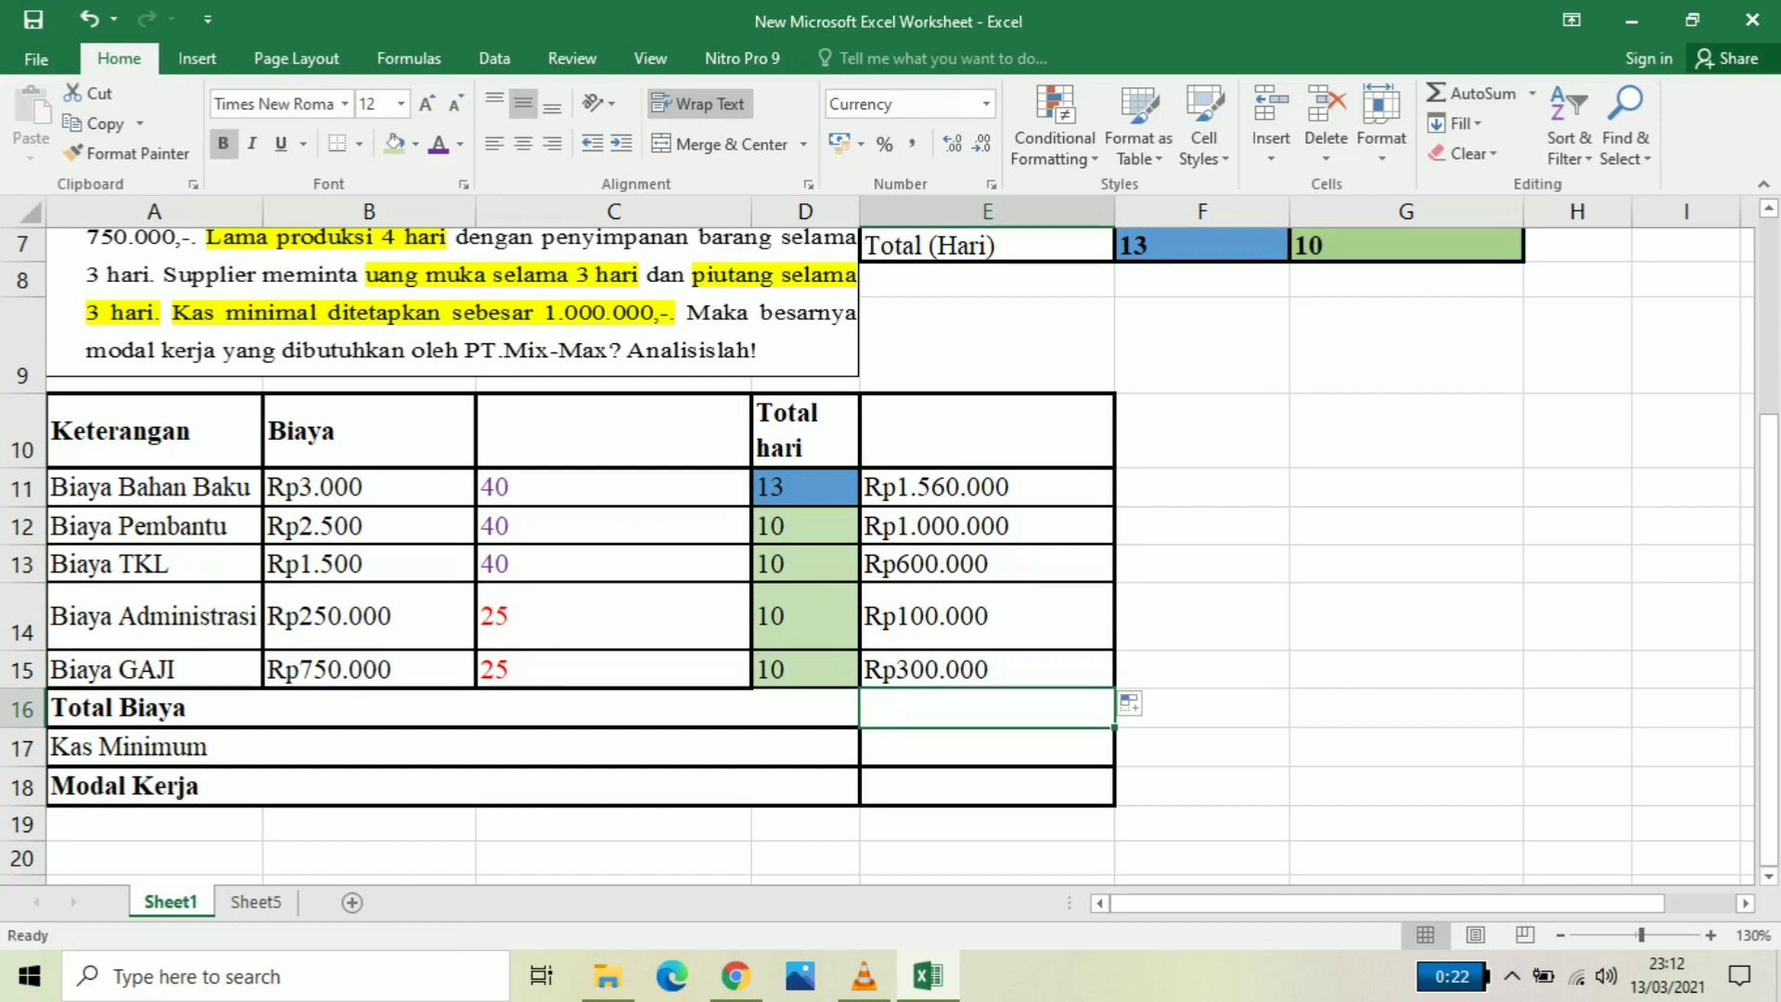
pyautogui.write('=')
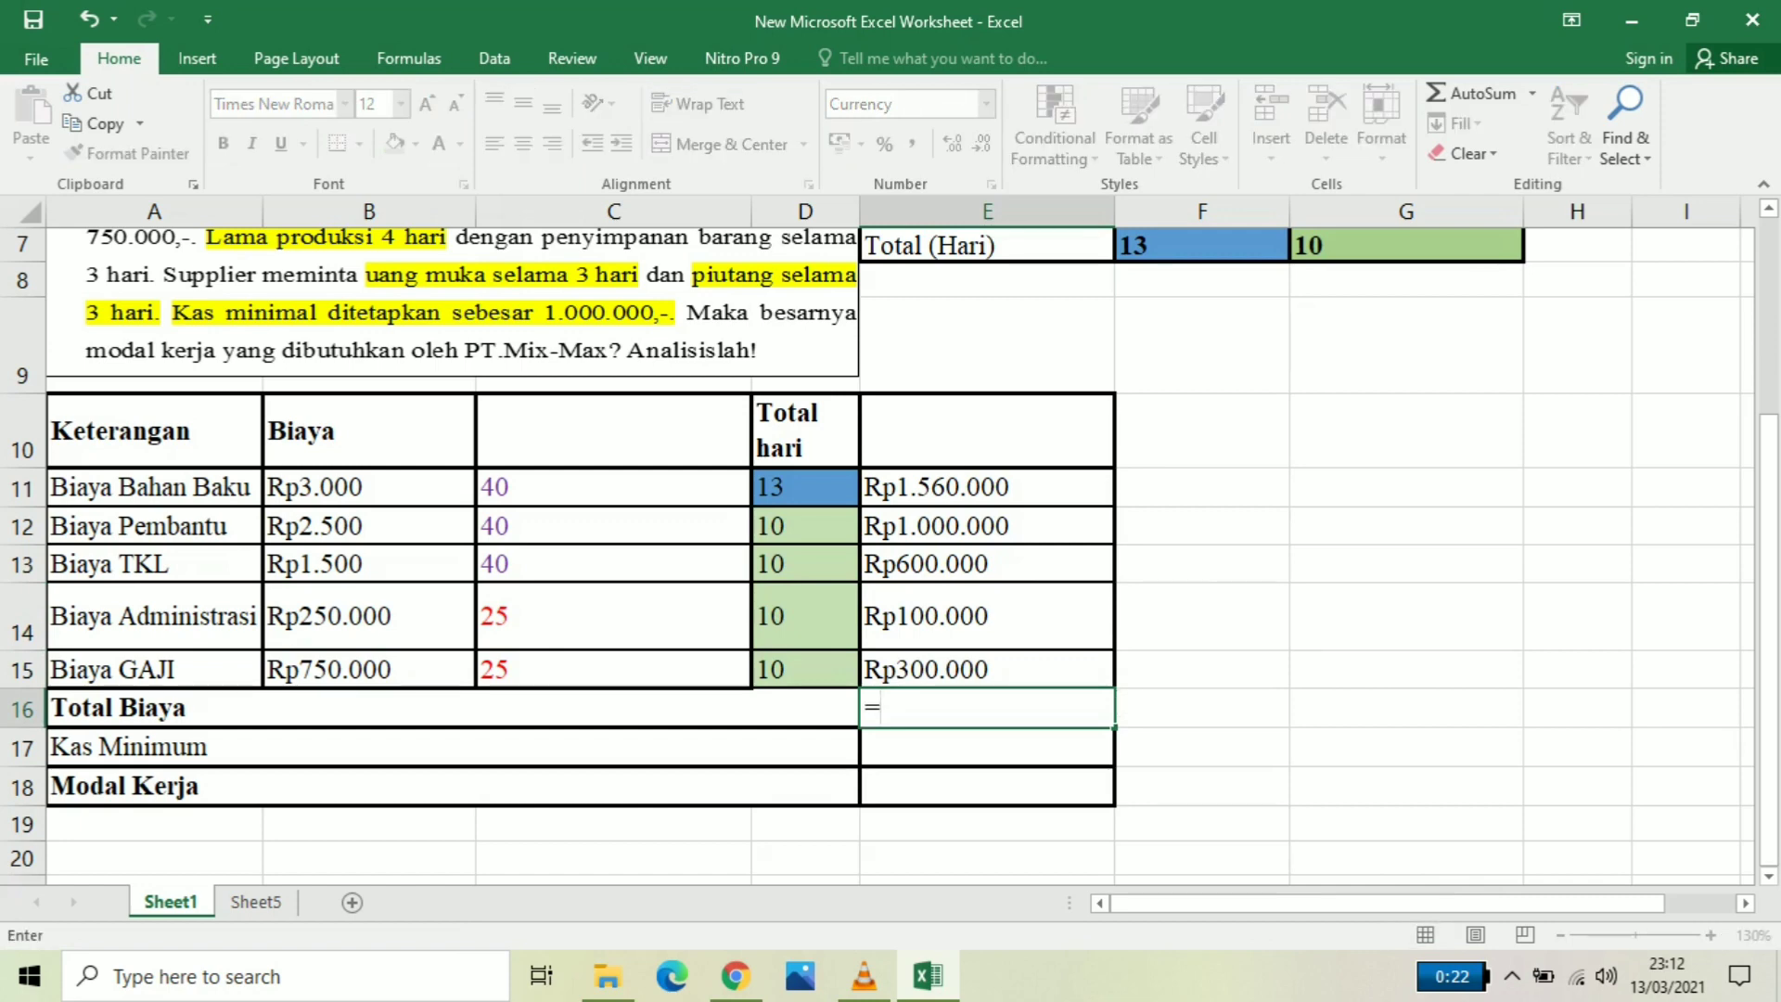
pyautogui.write('sum')
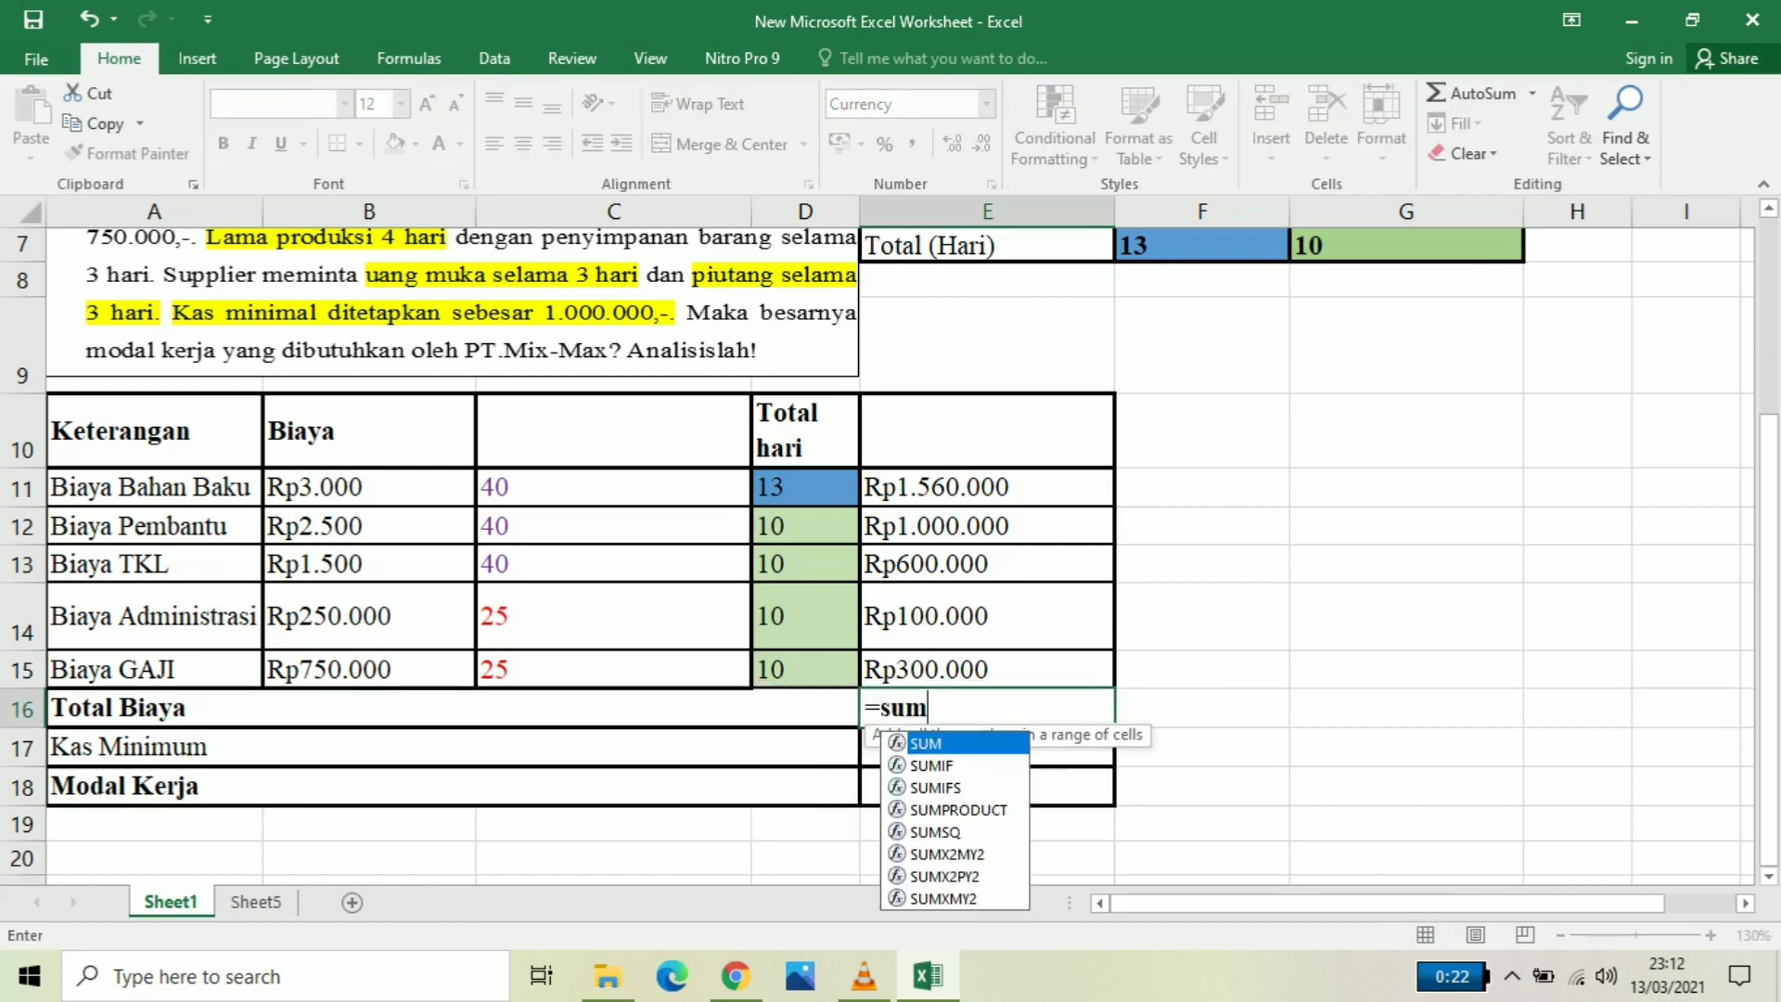
pyautogui.write('(')
pyautogui.moveTo(987, 487); pyautogui.dragTo(987, 670)
pyautogui.write(')')
pyautogui.press('Return')
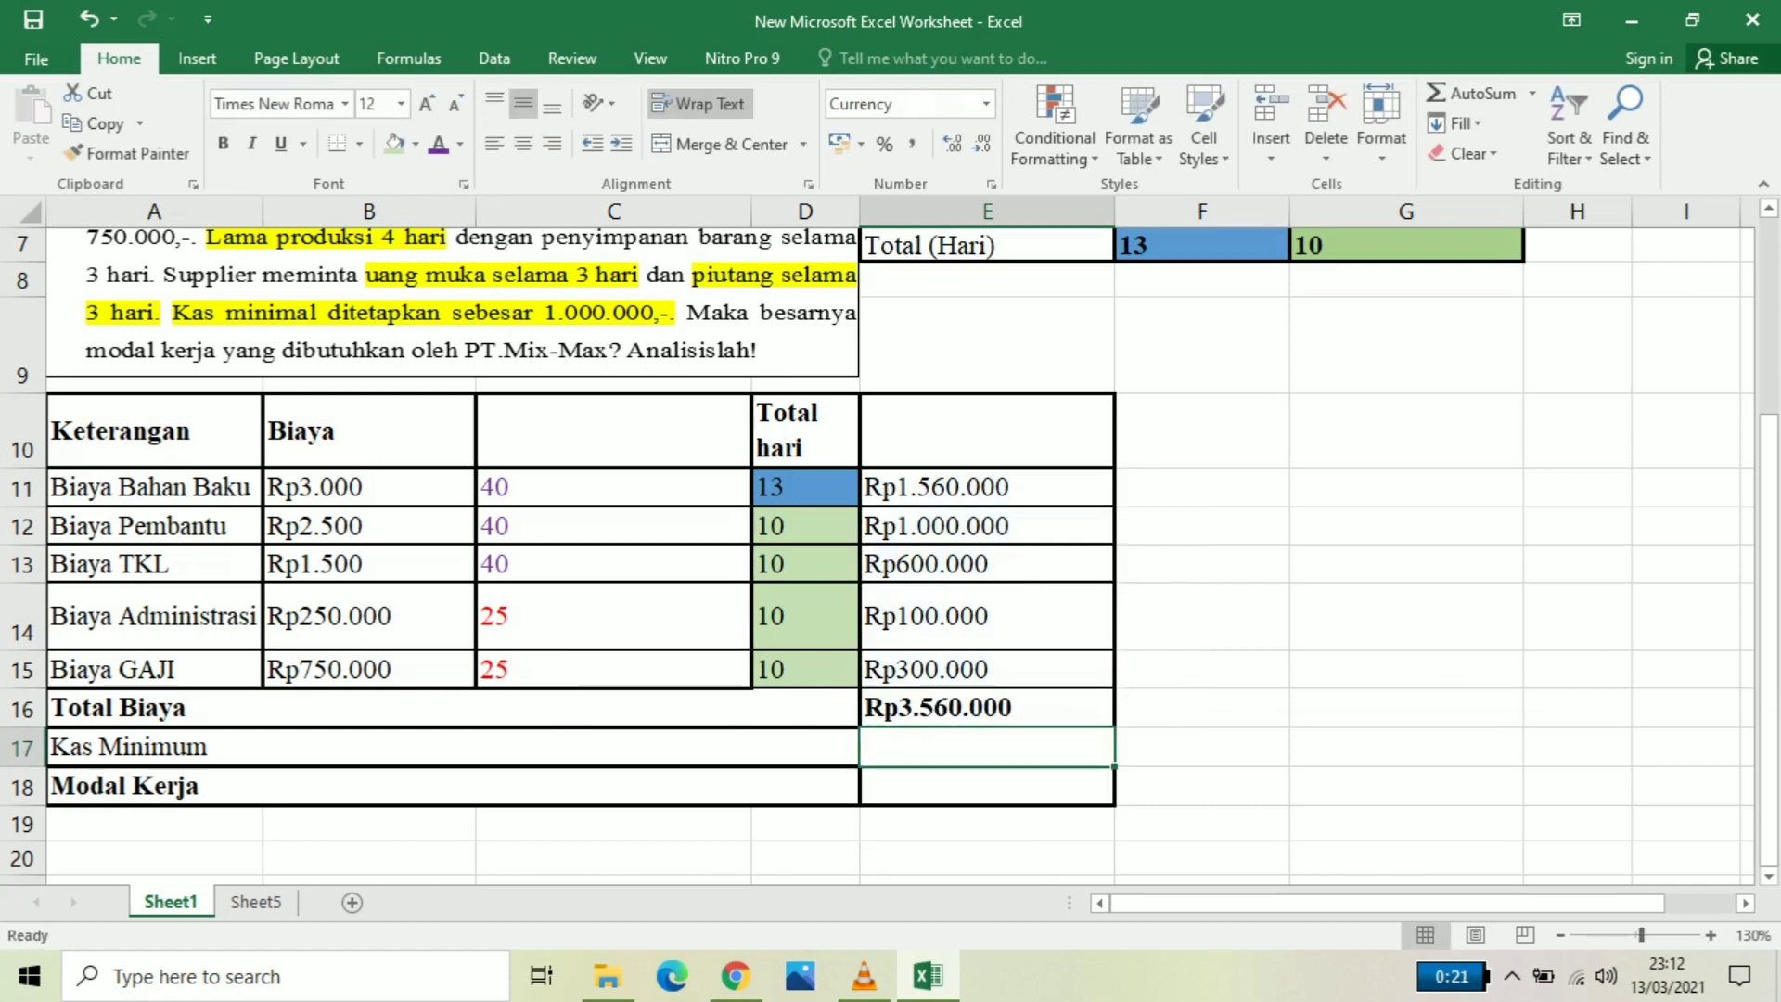
# Enter 1000000 as the Kas Minimum amount in E17
pyautogui.click(154, 748)
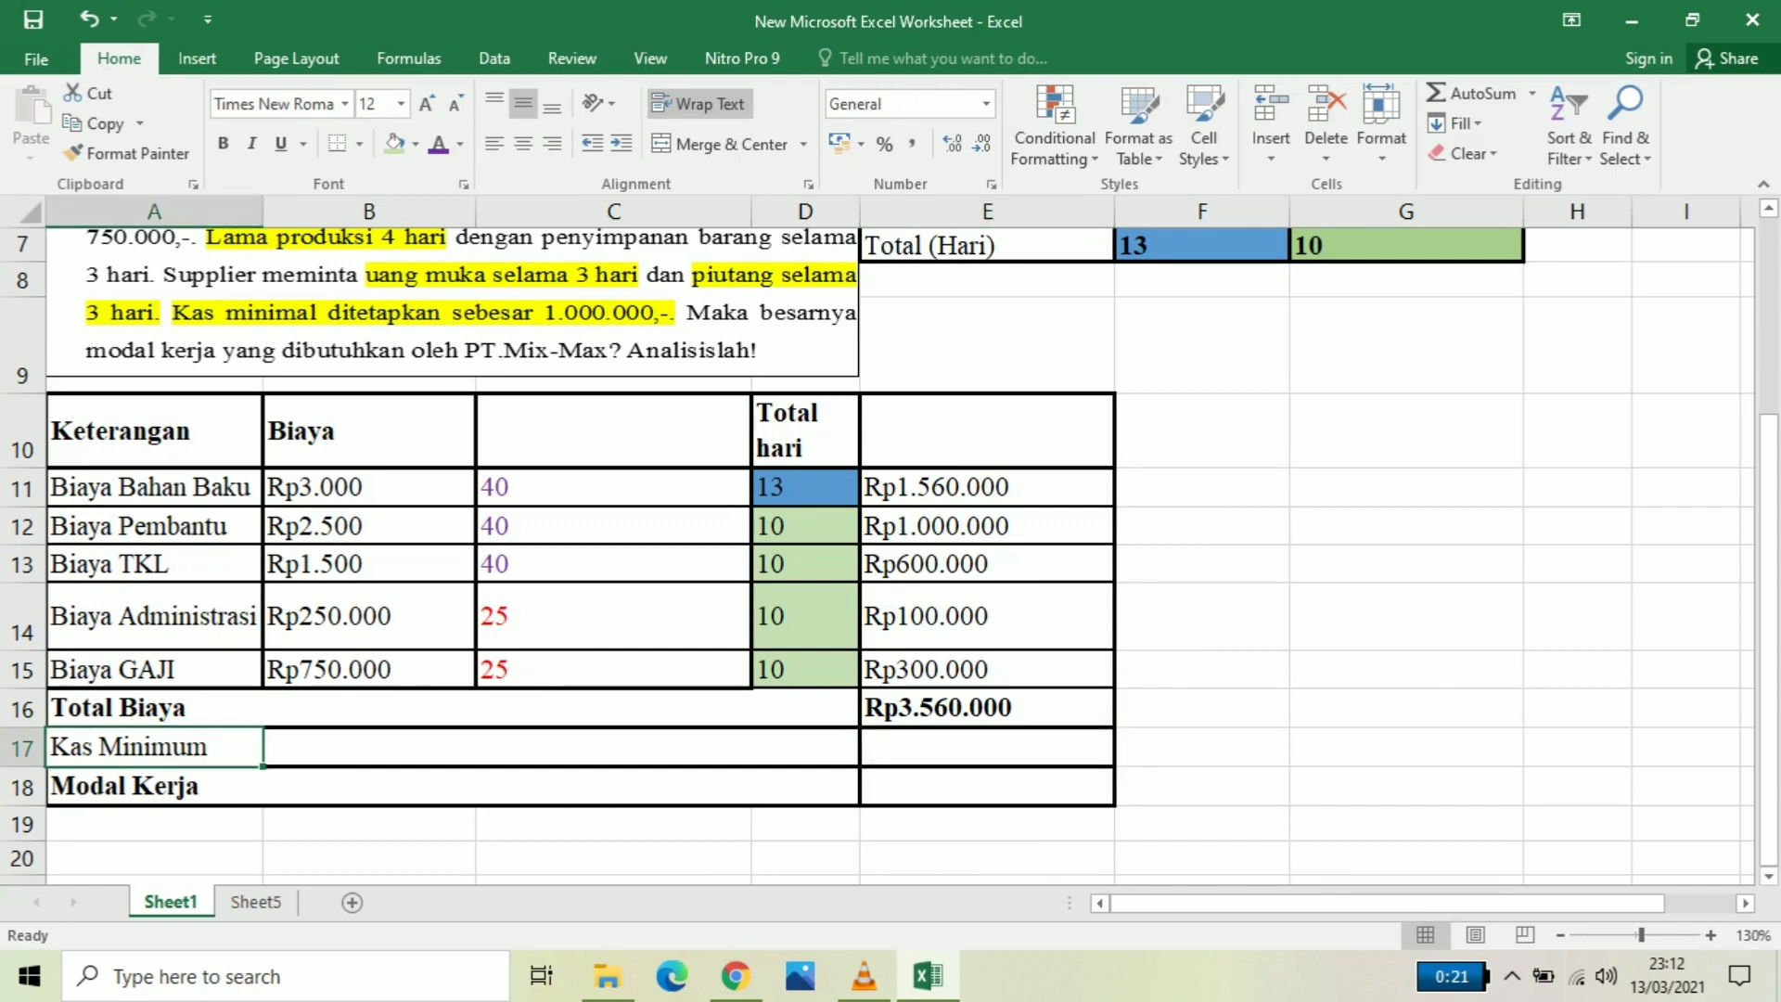
pyautogui.click(987, 747)
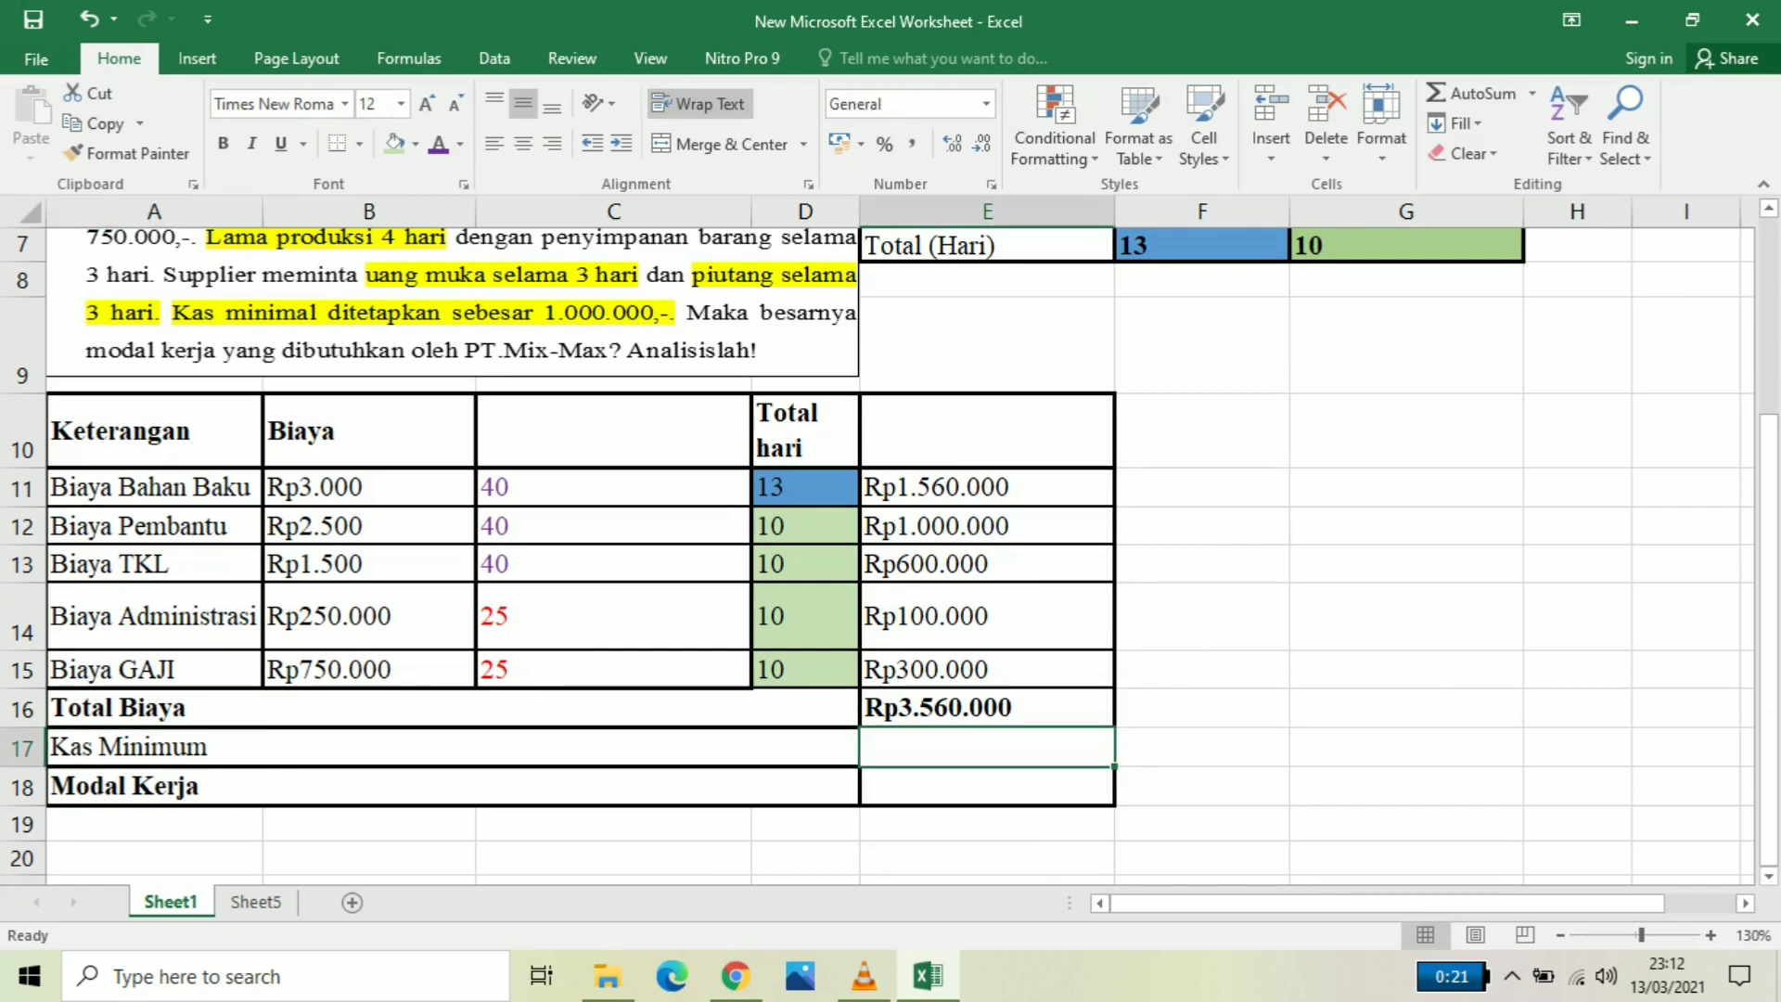
pyautogui.write('1.000.000000')
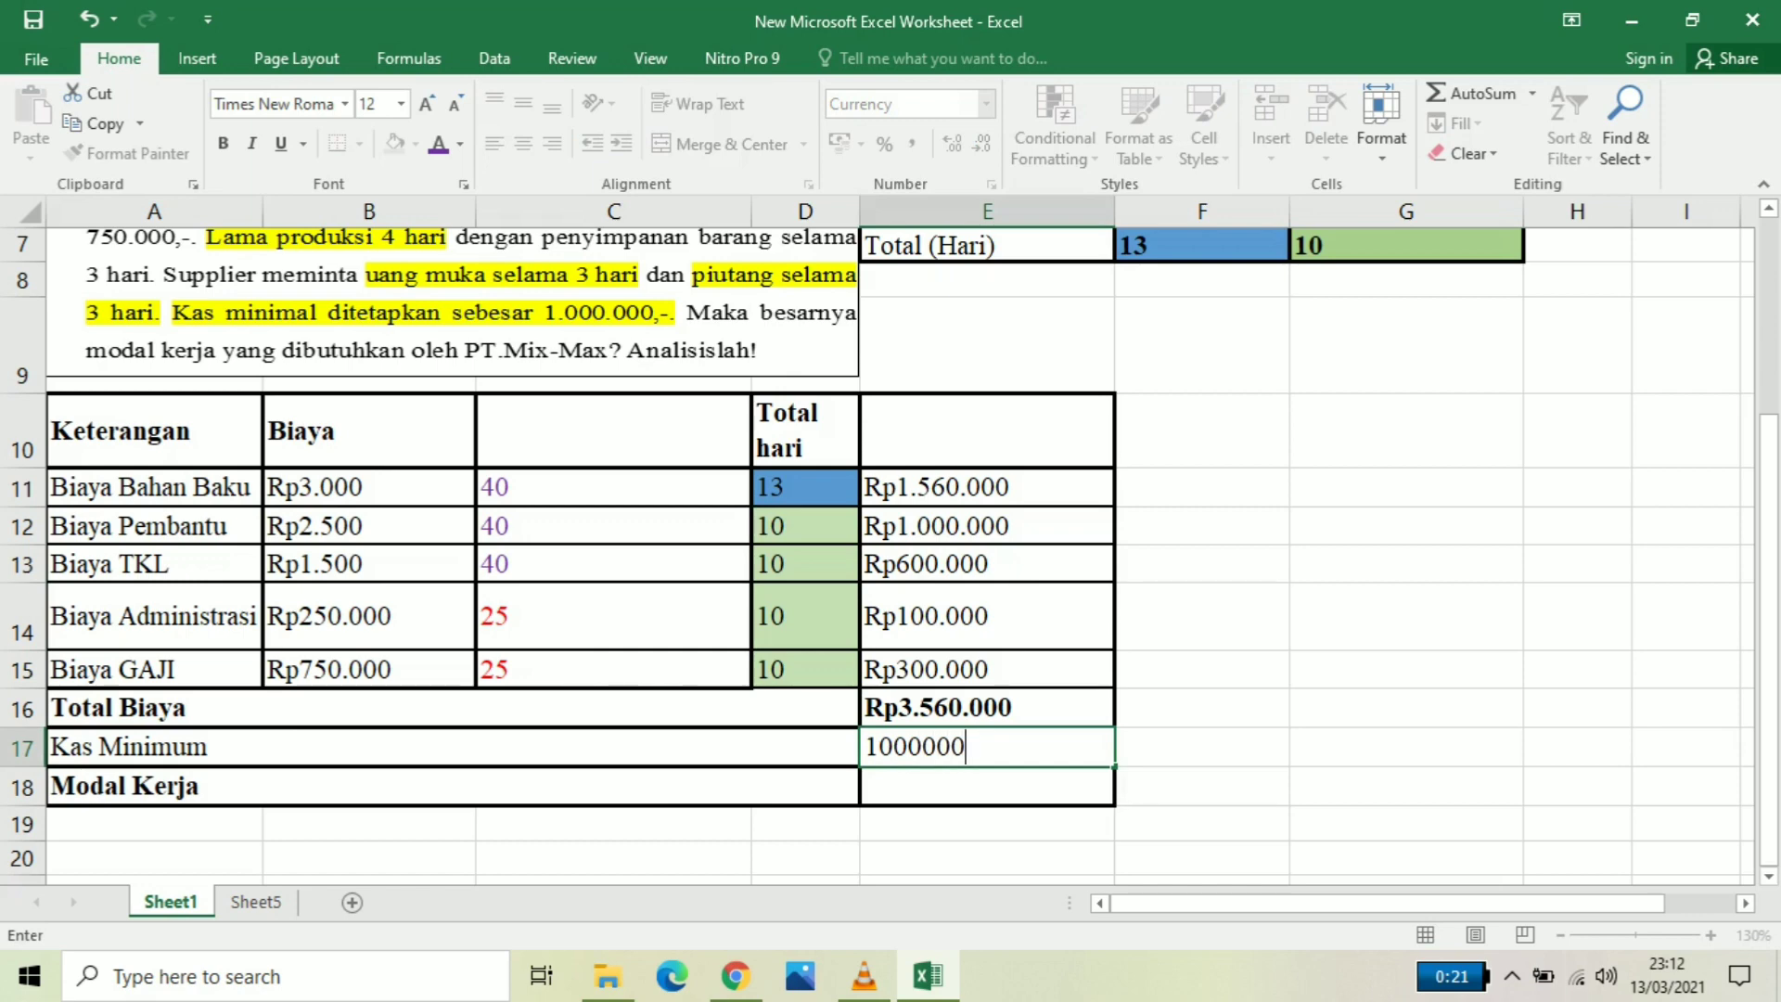
pyautogui.press('Return')
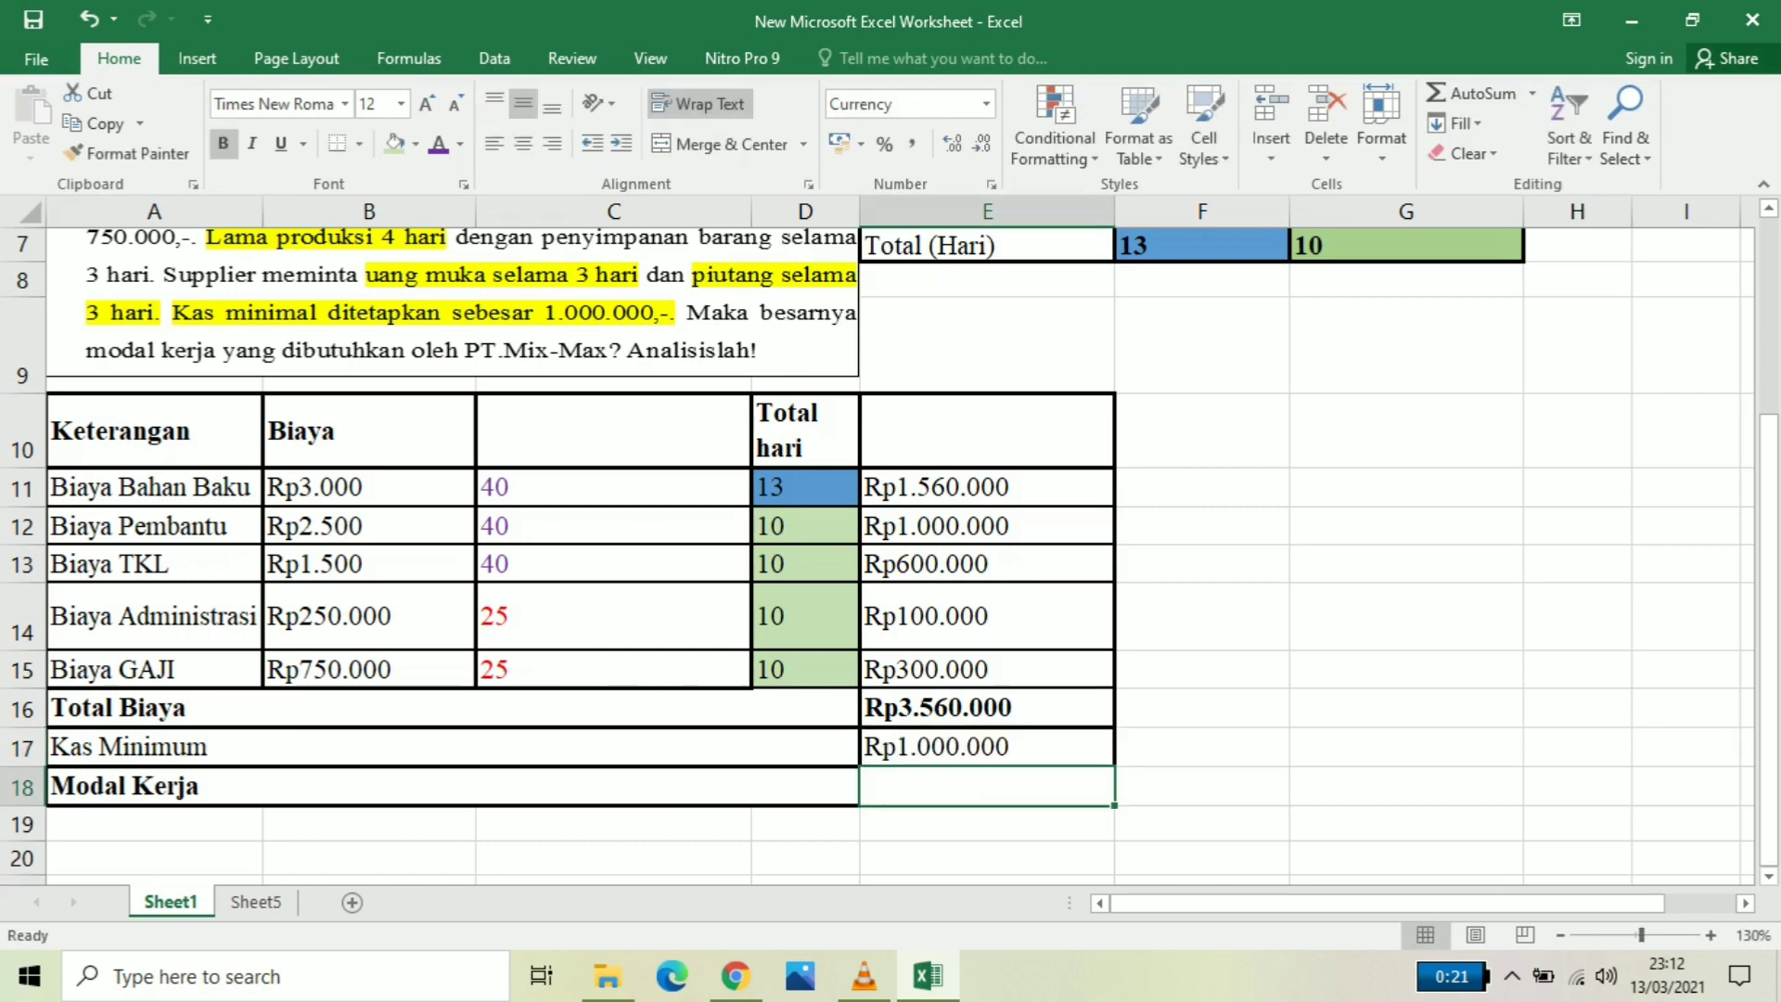
# Calculate Modal Kerja in E18 by adding Total Biaya and Kas Minimum with =SUM(E16:E17)
pyautogui.write('=')
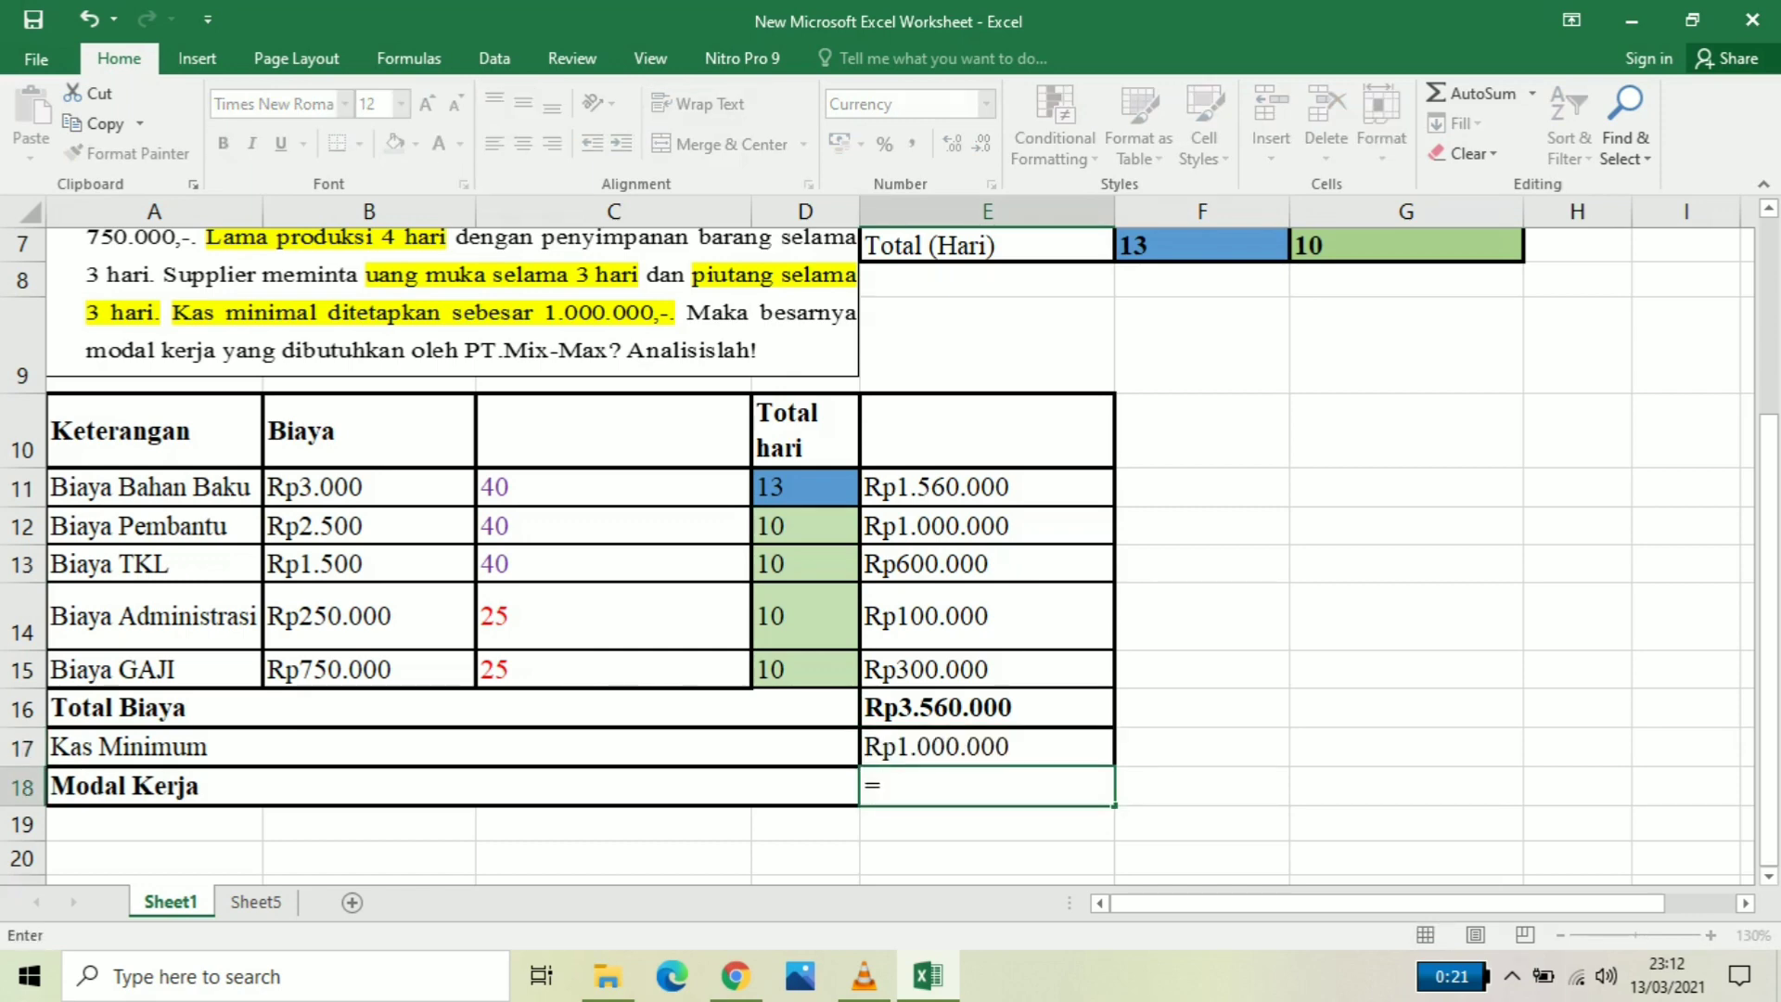
pyautogui.write('sum')
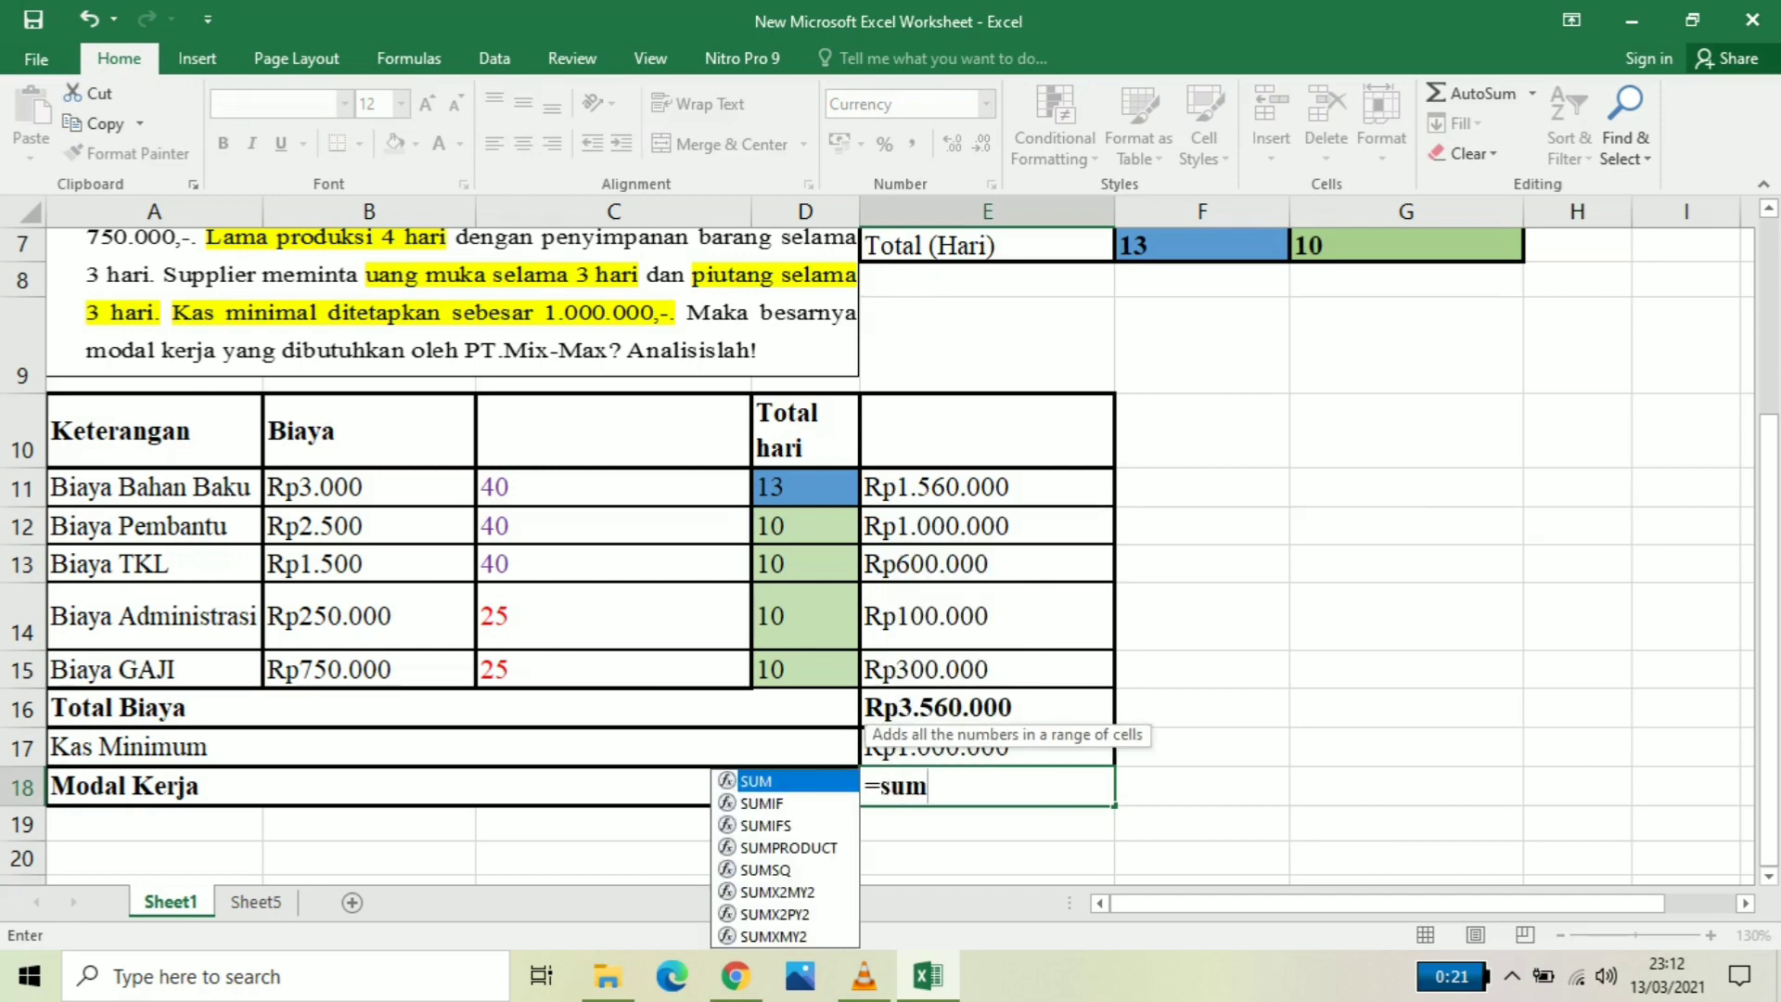
pyautogui.write('(')
pyautogui.click(987, 709)
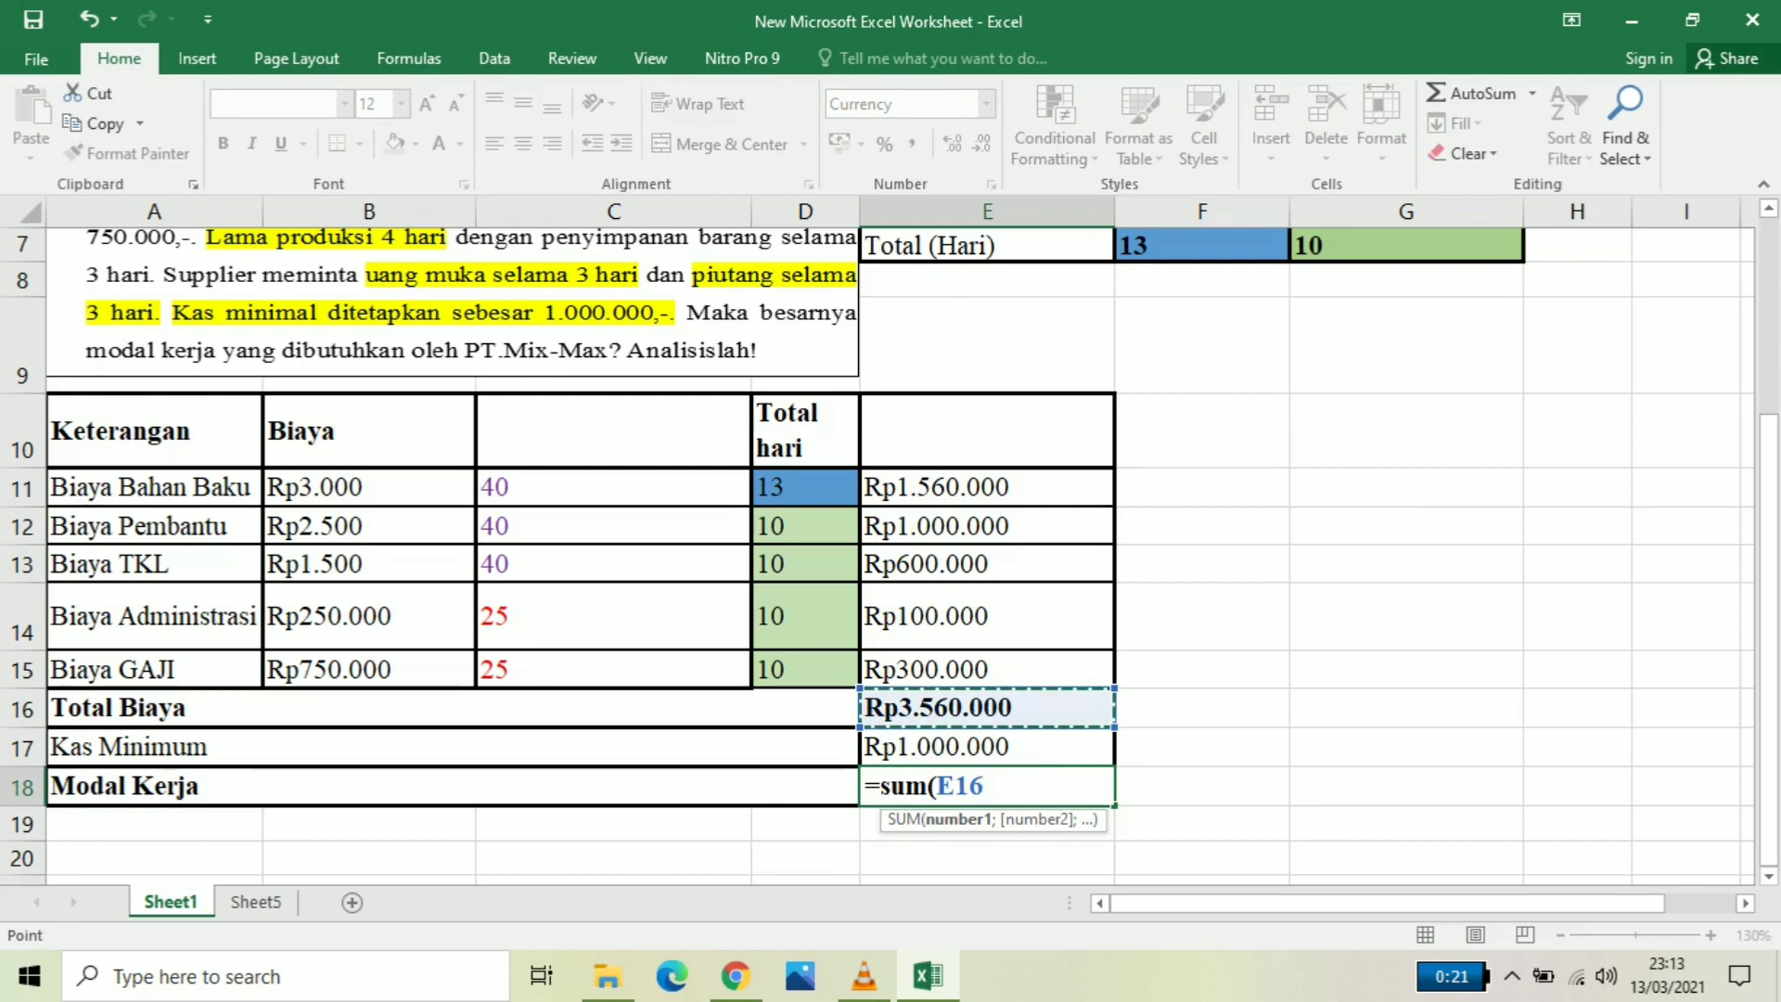
pyautogui.moveTo(987, 707); pyautogui.dragTo(987, 746)
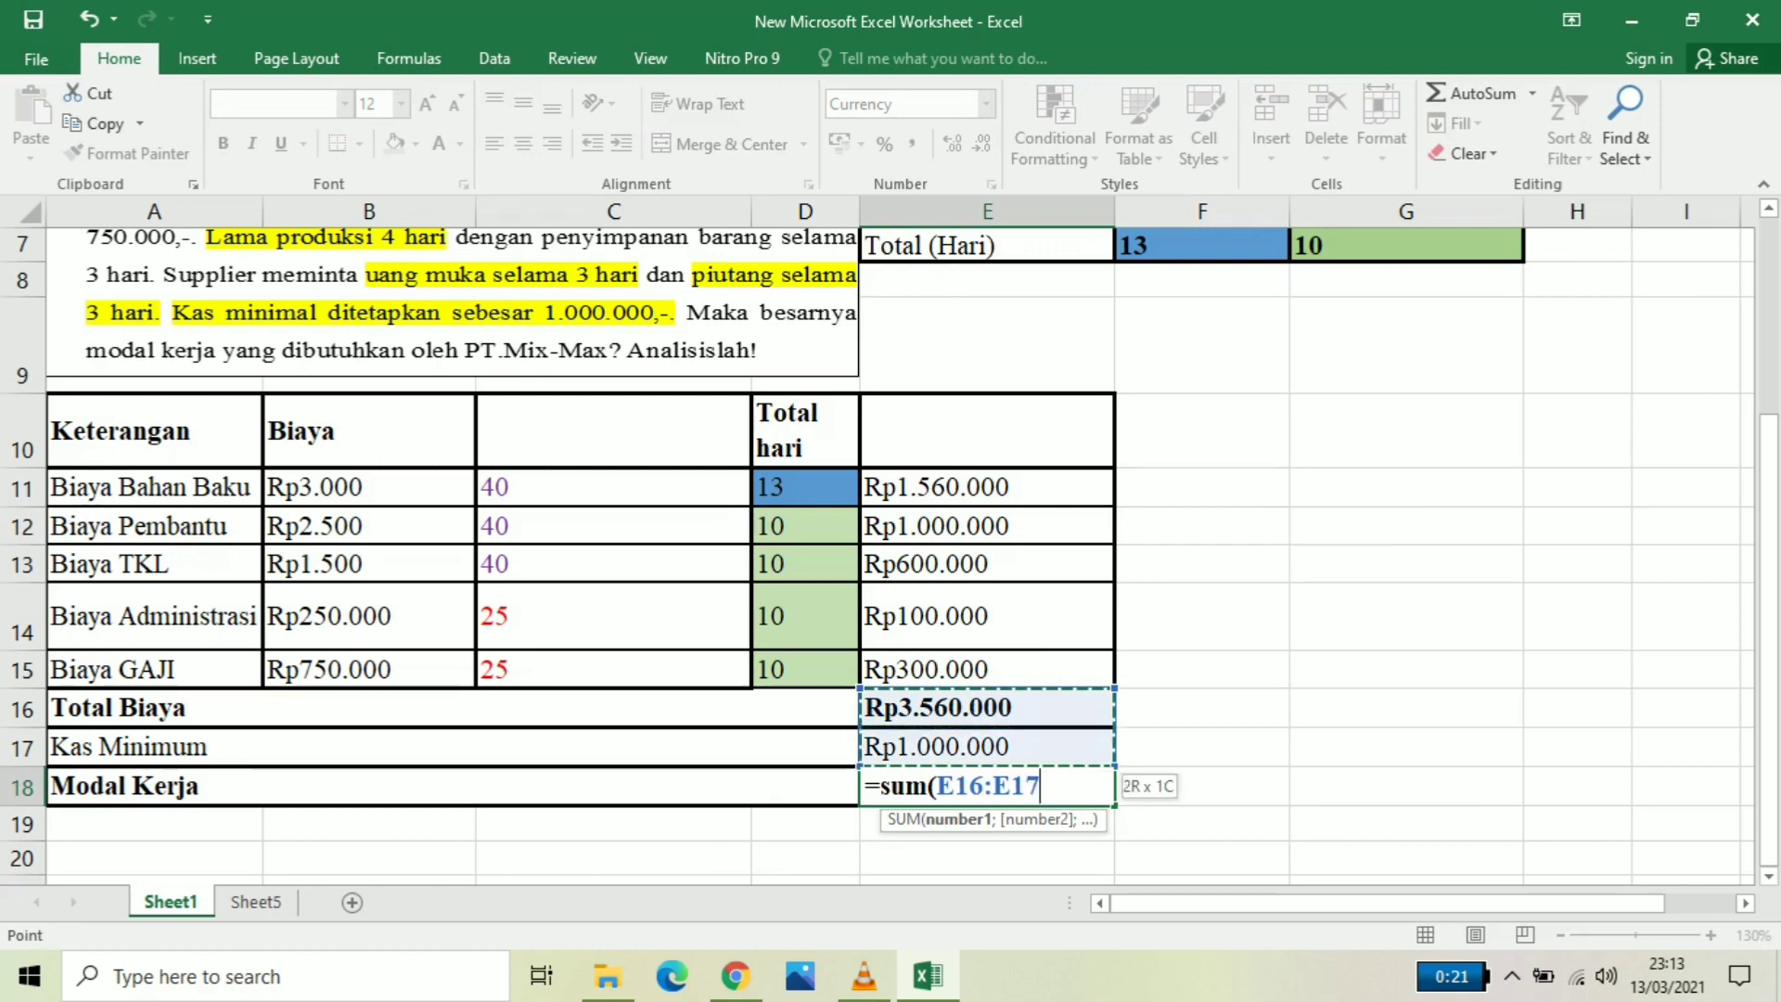
pyautogui.write(')')
pyautogui.press('Return')
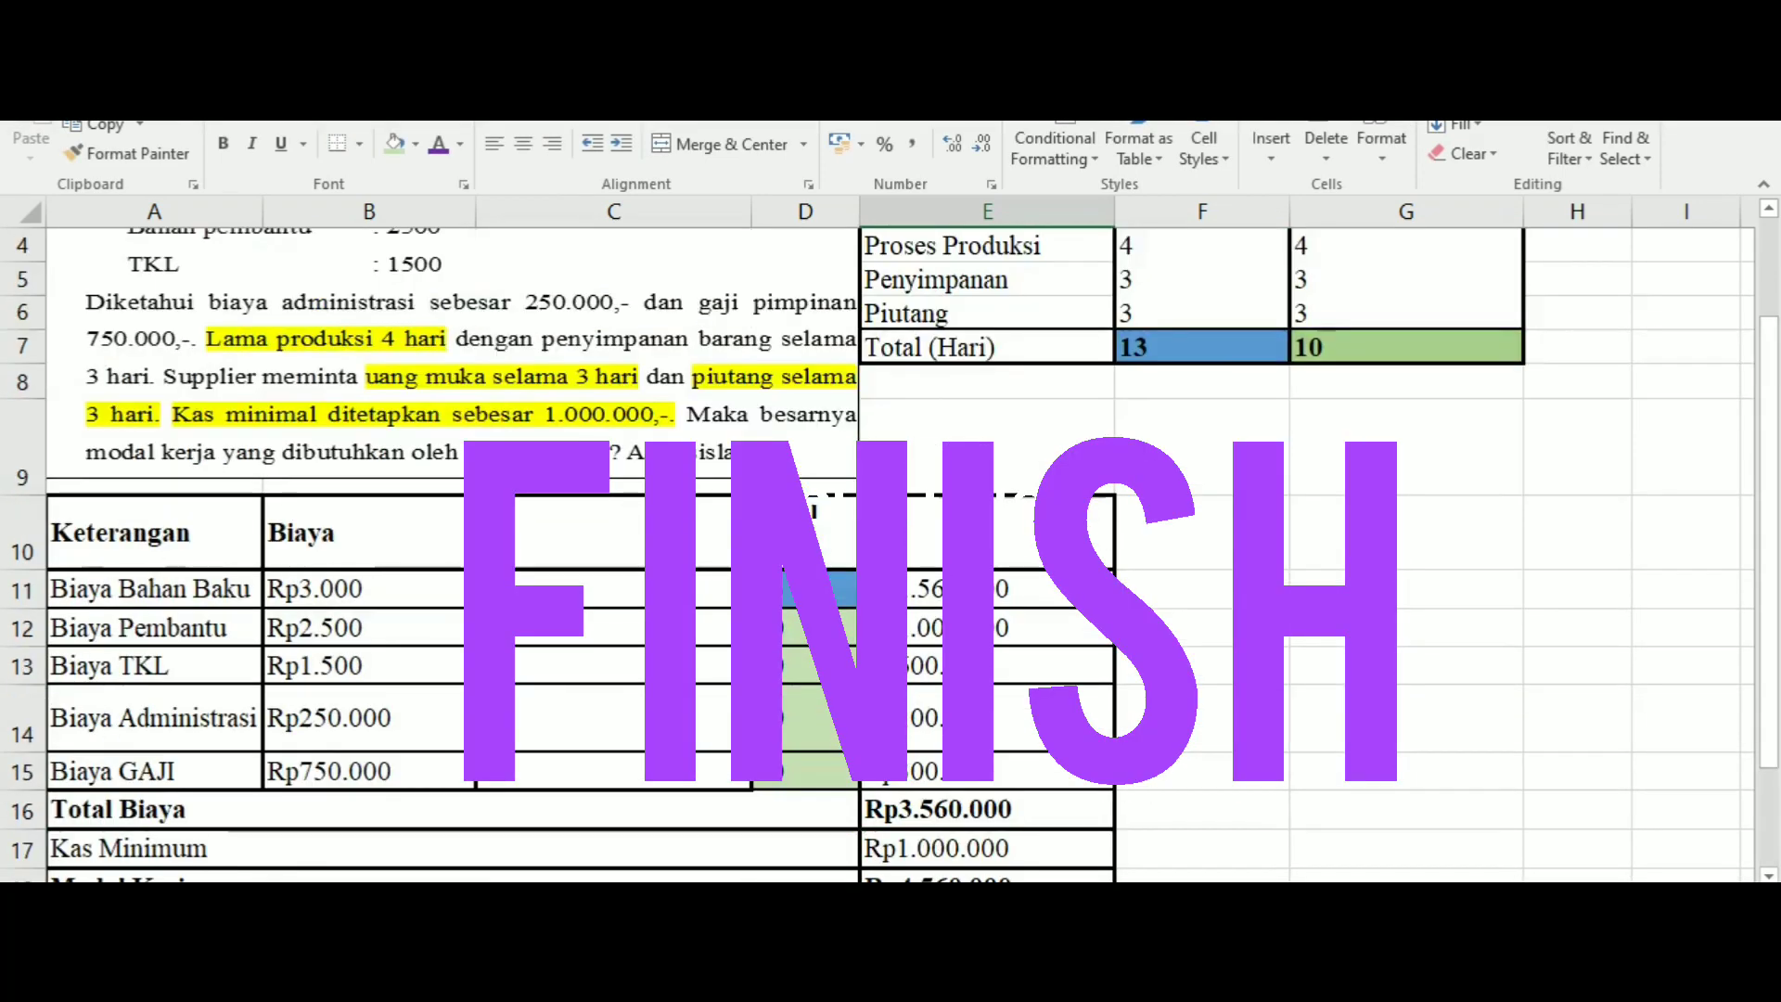
# Copy the Perputaran Waktu table E1:G7 from Sheet1 into a new worksheet and widen columns B and C
pyautogui.moveTo(965, 253); pyautogui.dragTo(1391, 510)
pyautogui.hotkey('ctrl', 'c')
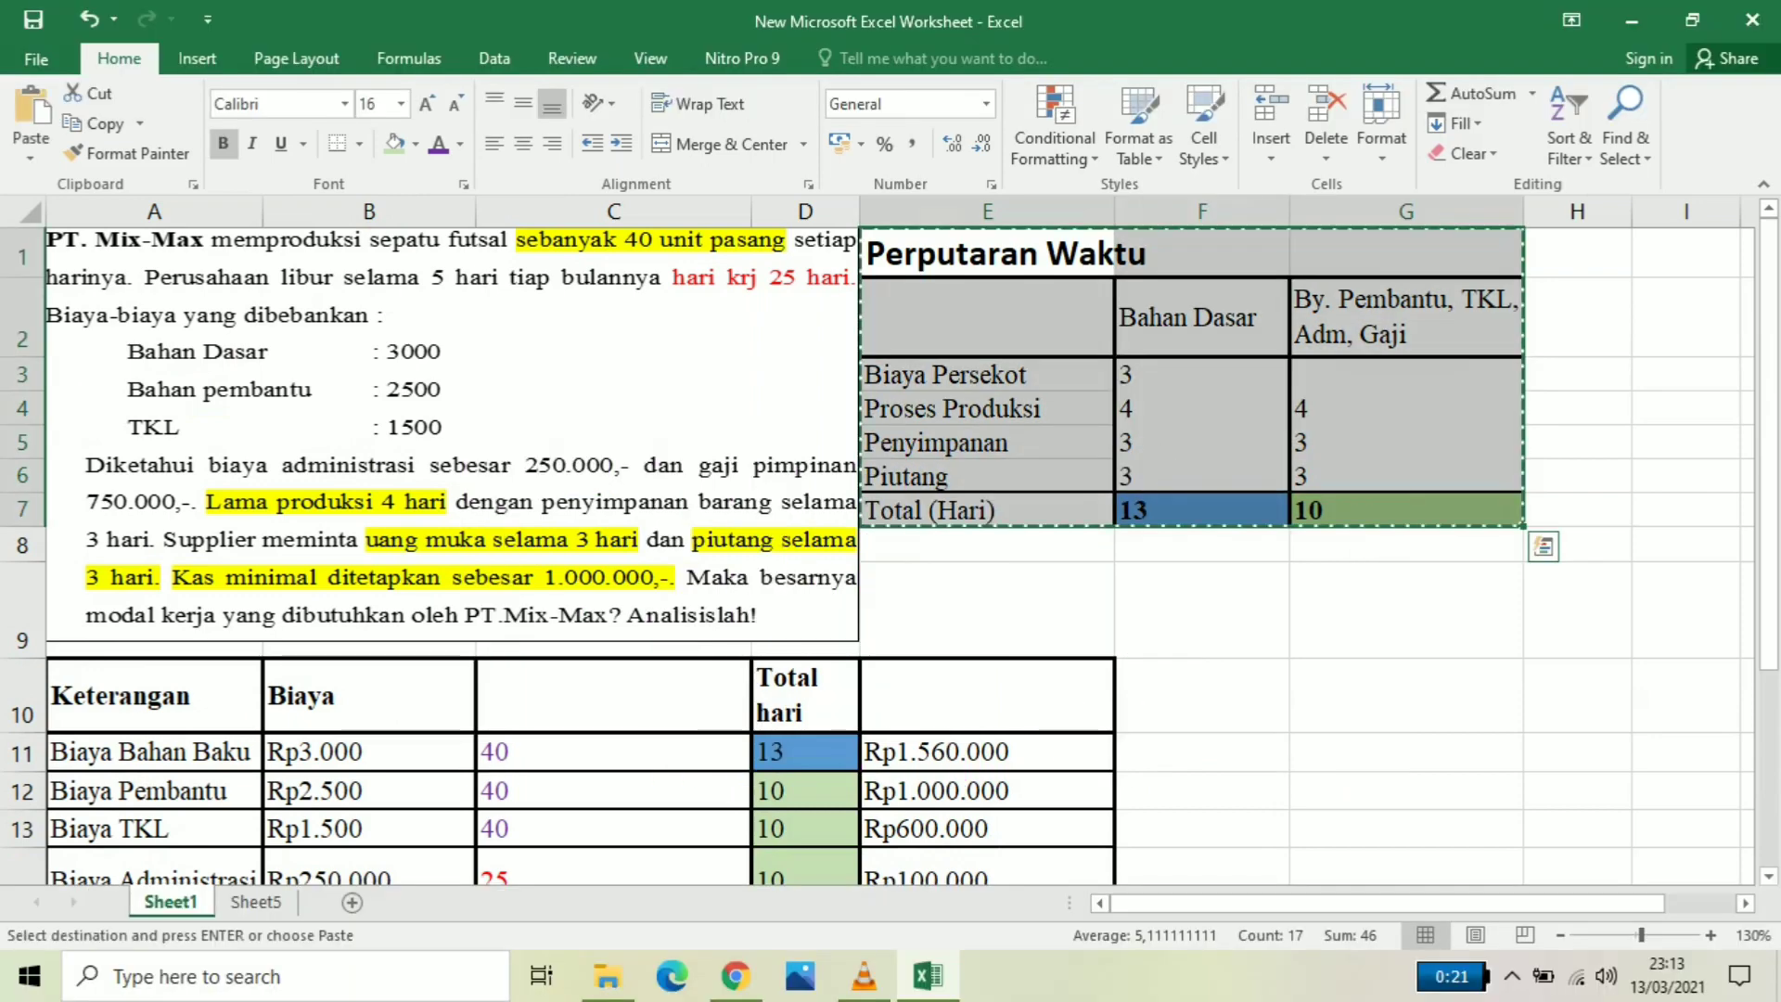
pyautogui.click(352, 902)
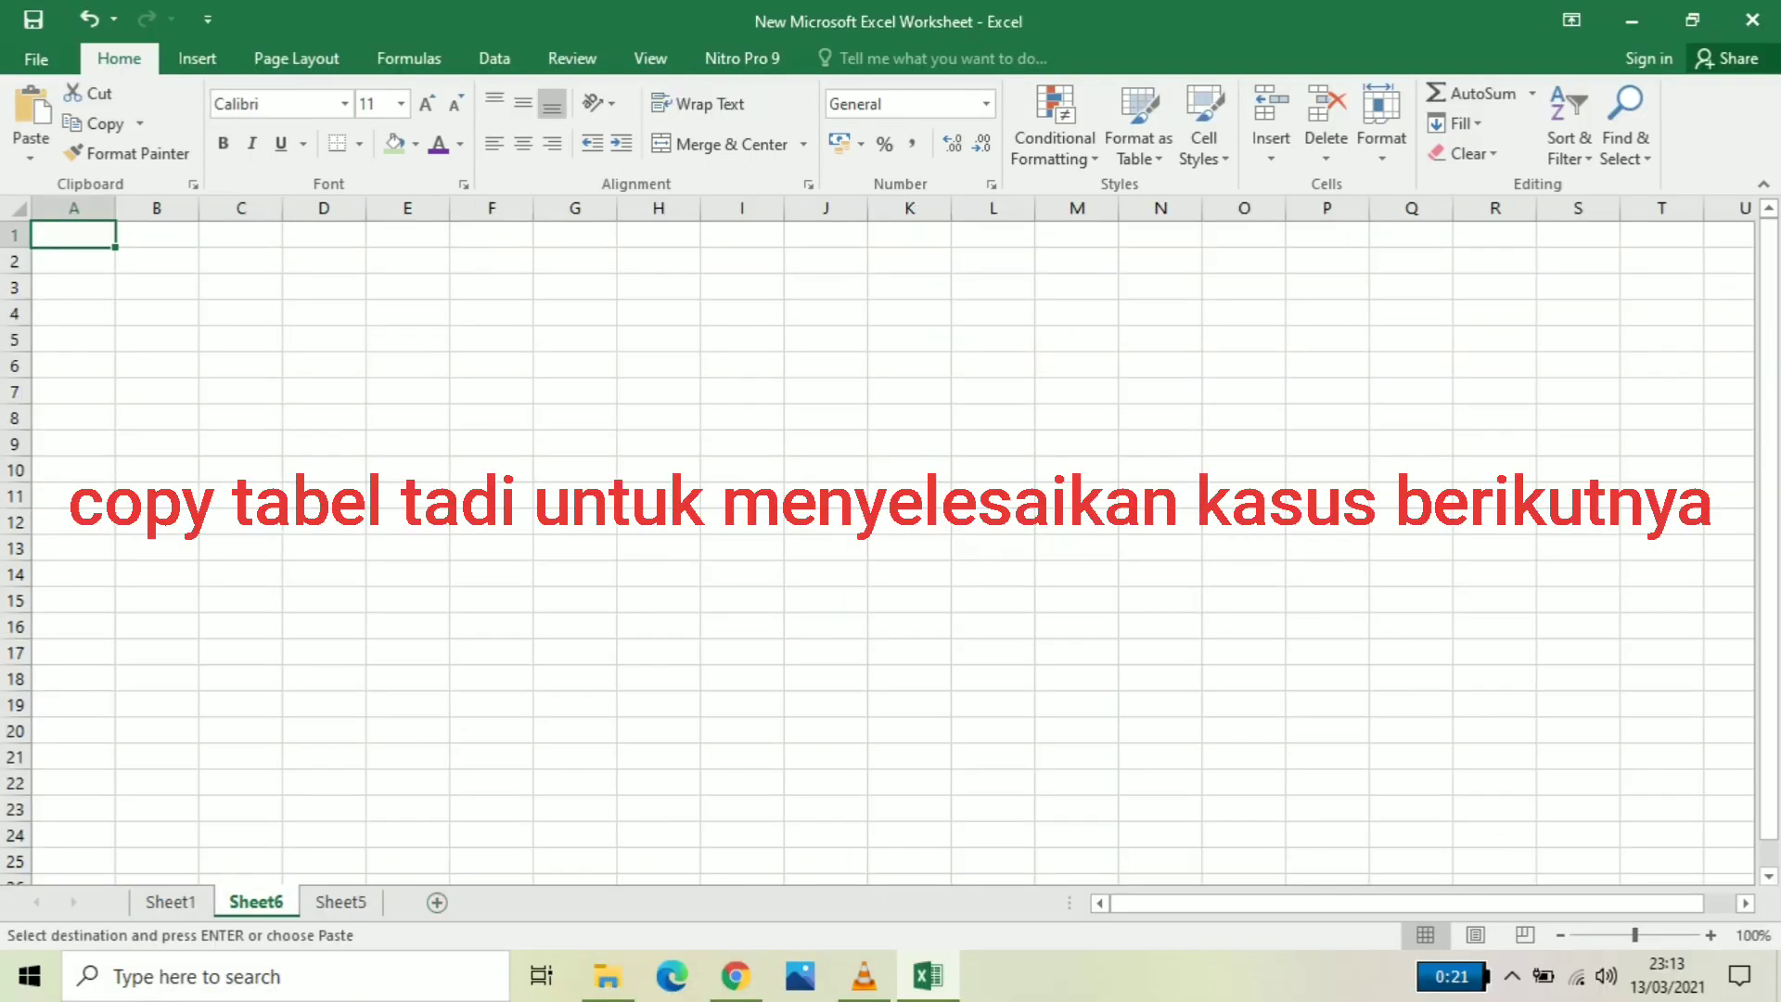
pyautogui.hotkey('ctrl', 'v')
pyautogui.moveTo(283, 208); pyautogui.dragTo(346, 207)
pyautogui.moveTo(199, 208); pyautogui.dragTo(234, 208)
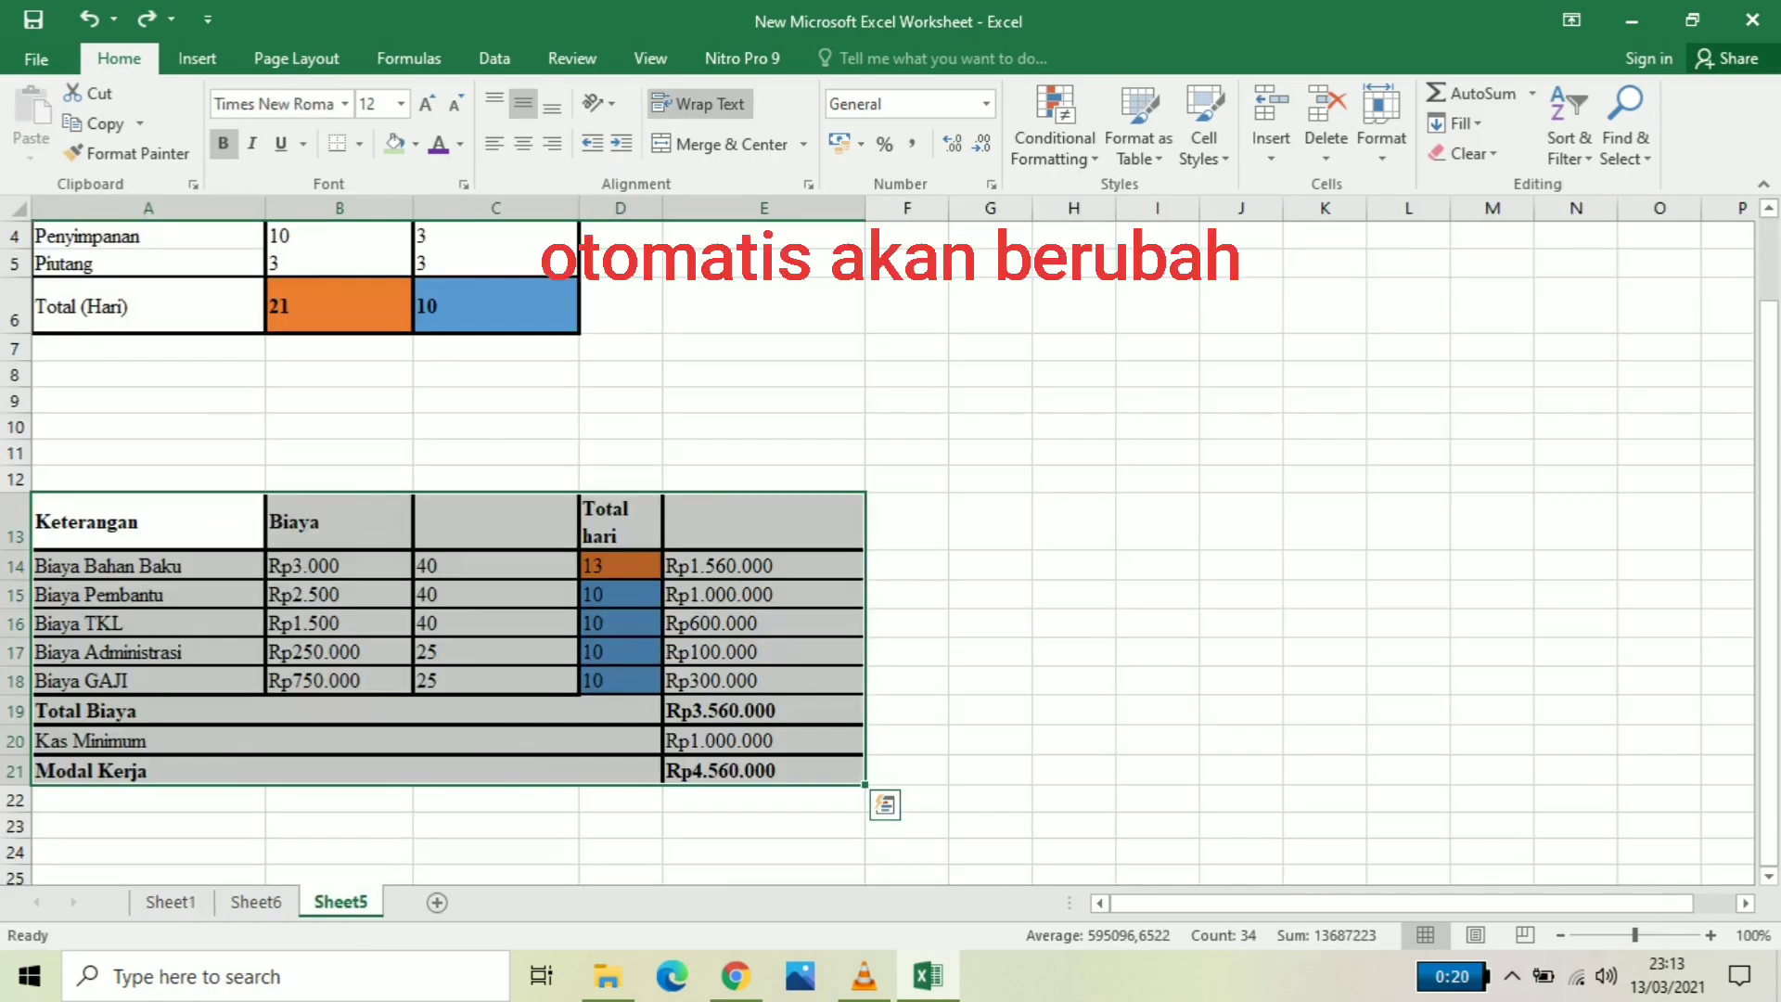
# In Sheet5's turnover table, set the Bahan Dasar Penyimpanan in B4 to 90 and enter 39o for Piutang in C5
pyautogui.scroll(1, 890, 553)
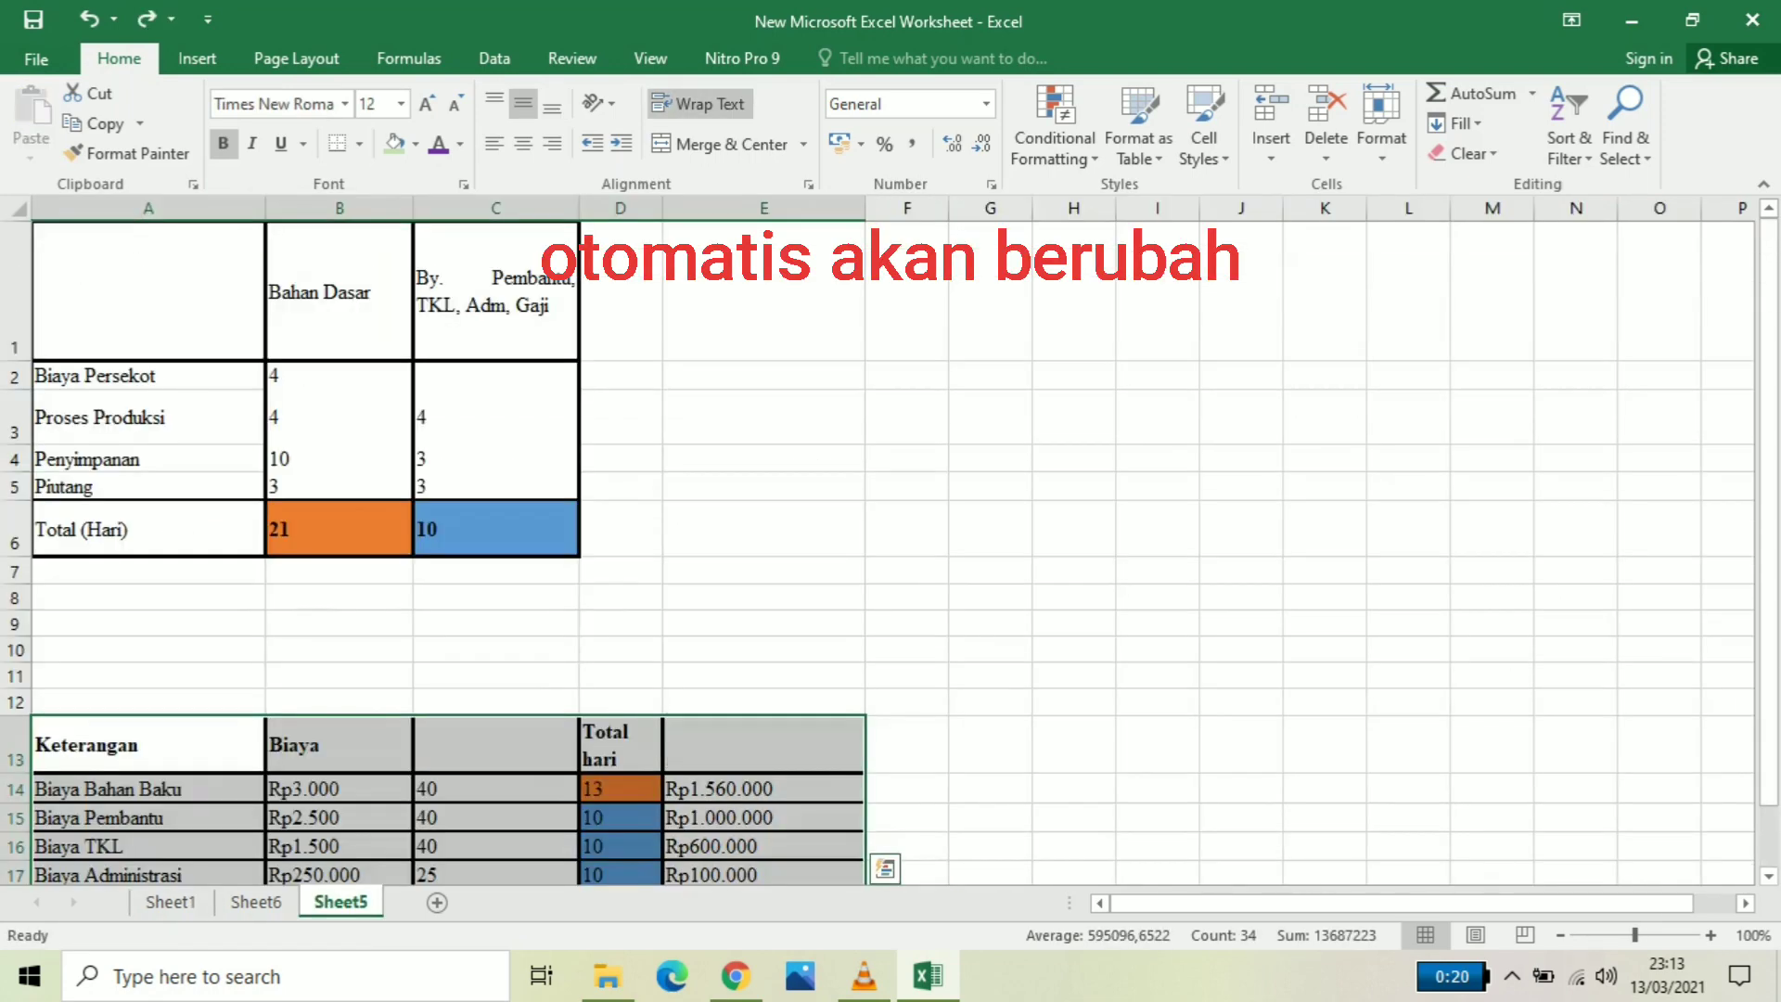
pyautogui.click(339, 458)
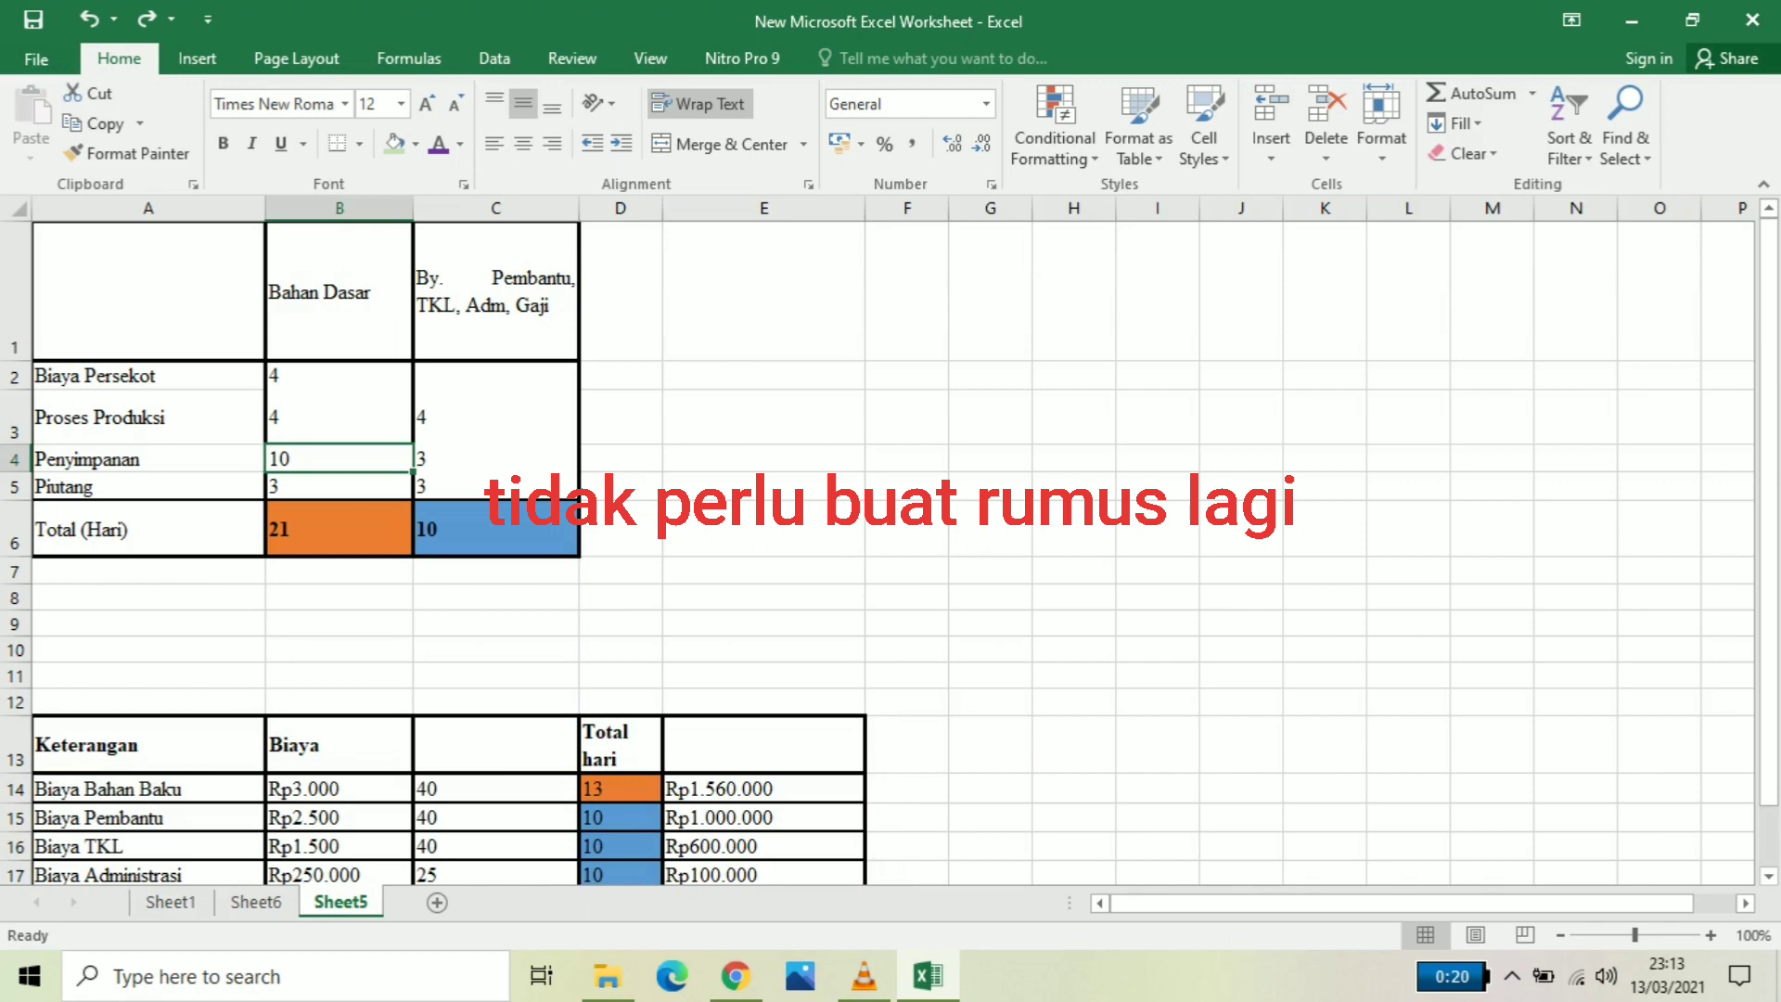
pyautogui.write('90')
pyautogui.press('Return')
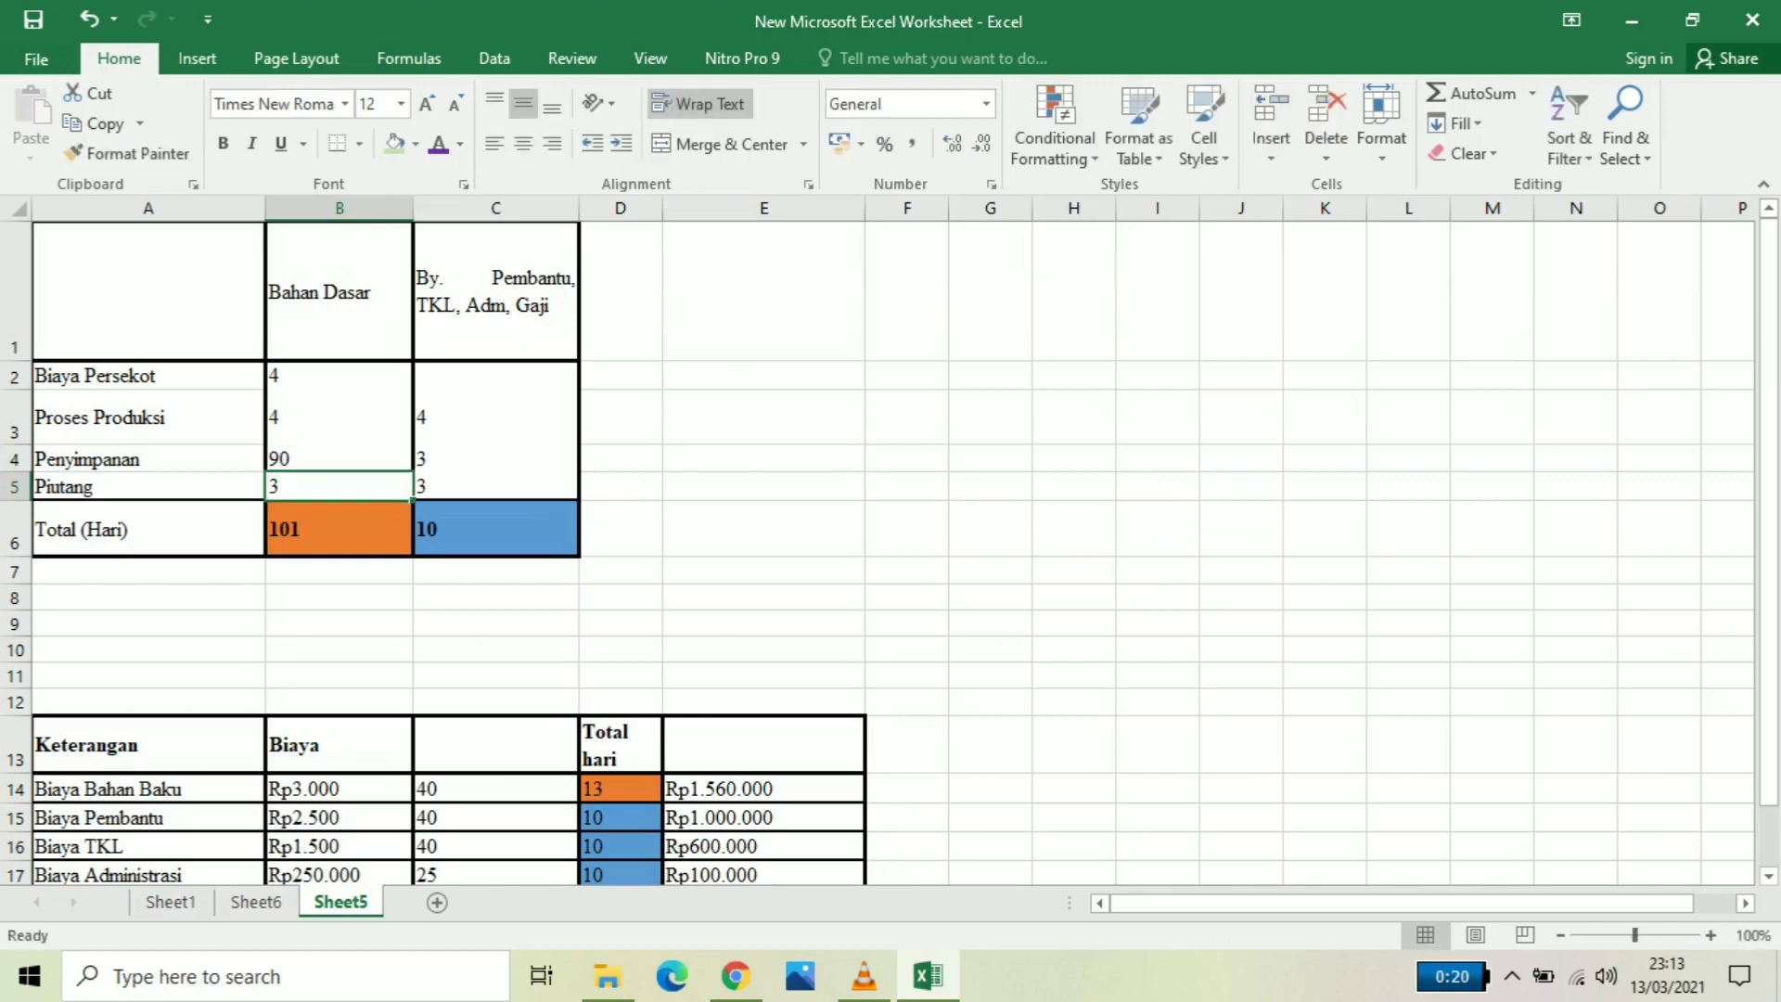
pyautogui.click(495, 486)
pyautogui.write('39o')
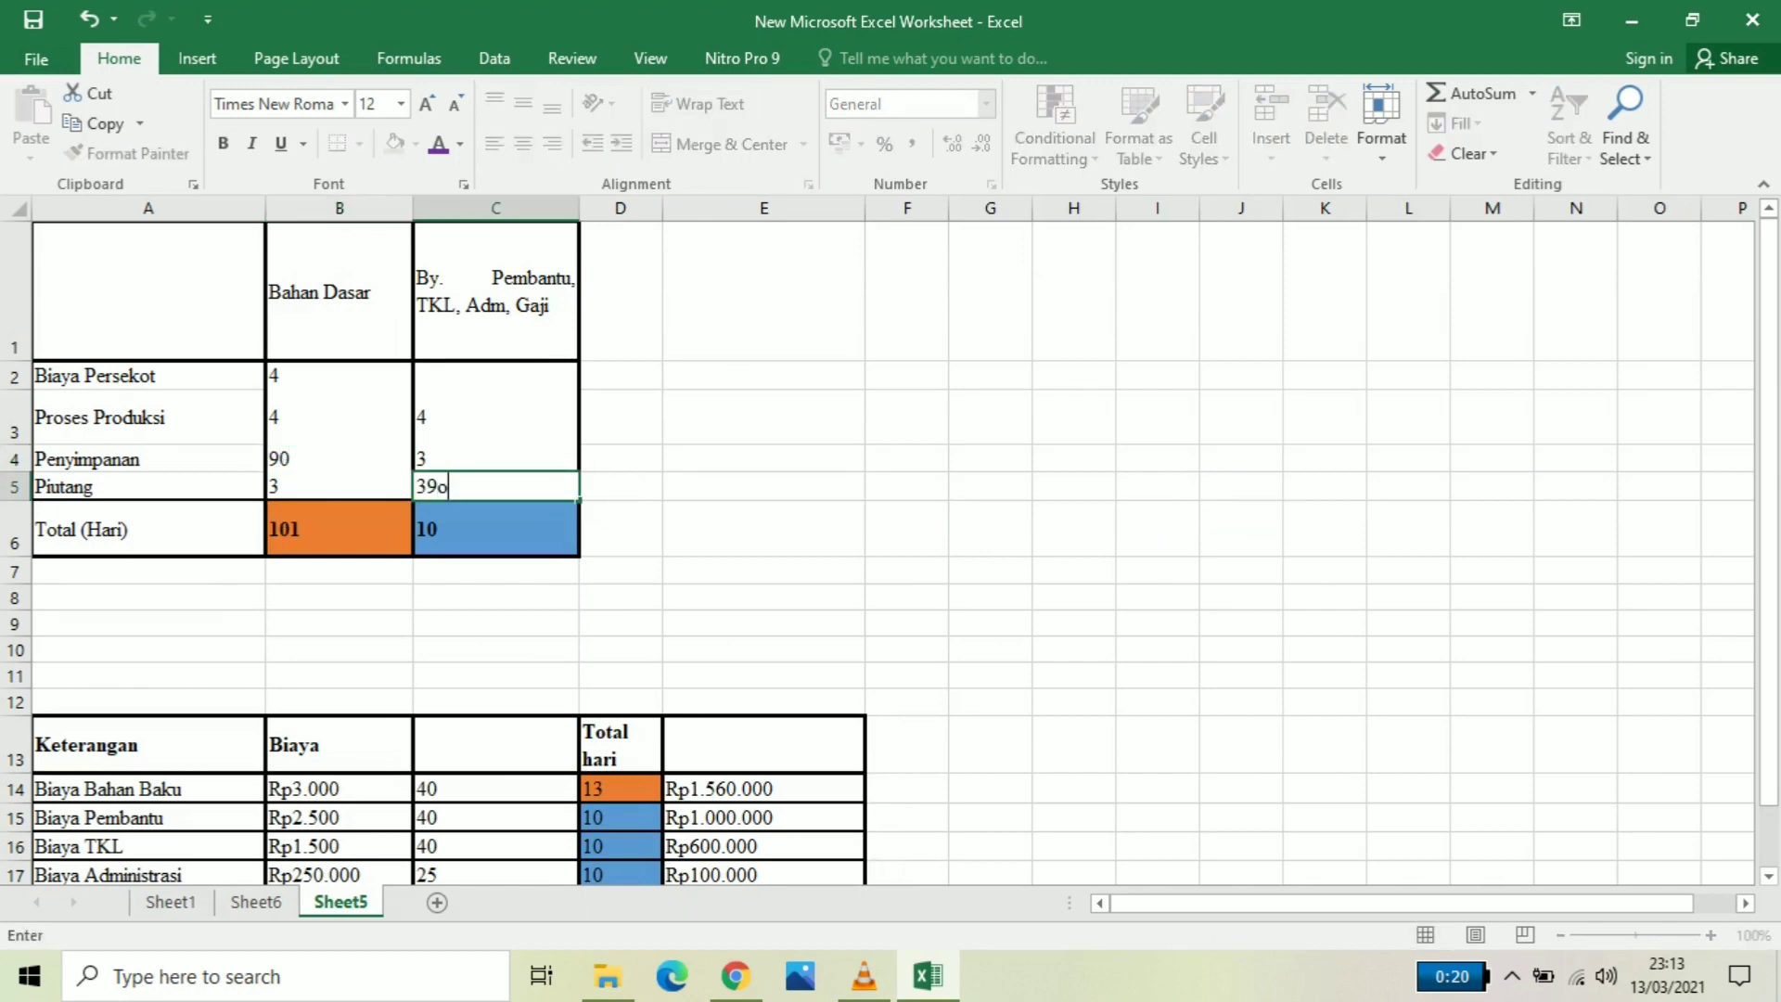
pyautogui.press('Return')
# Set the Biaya TKL unit cost in B16 to 2000
pyautogui.scroll(-3, 891, 548)
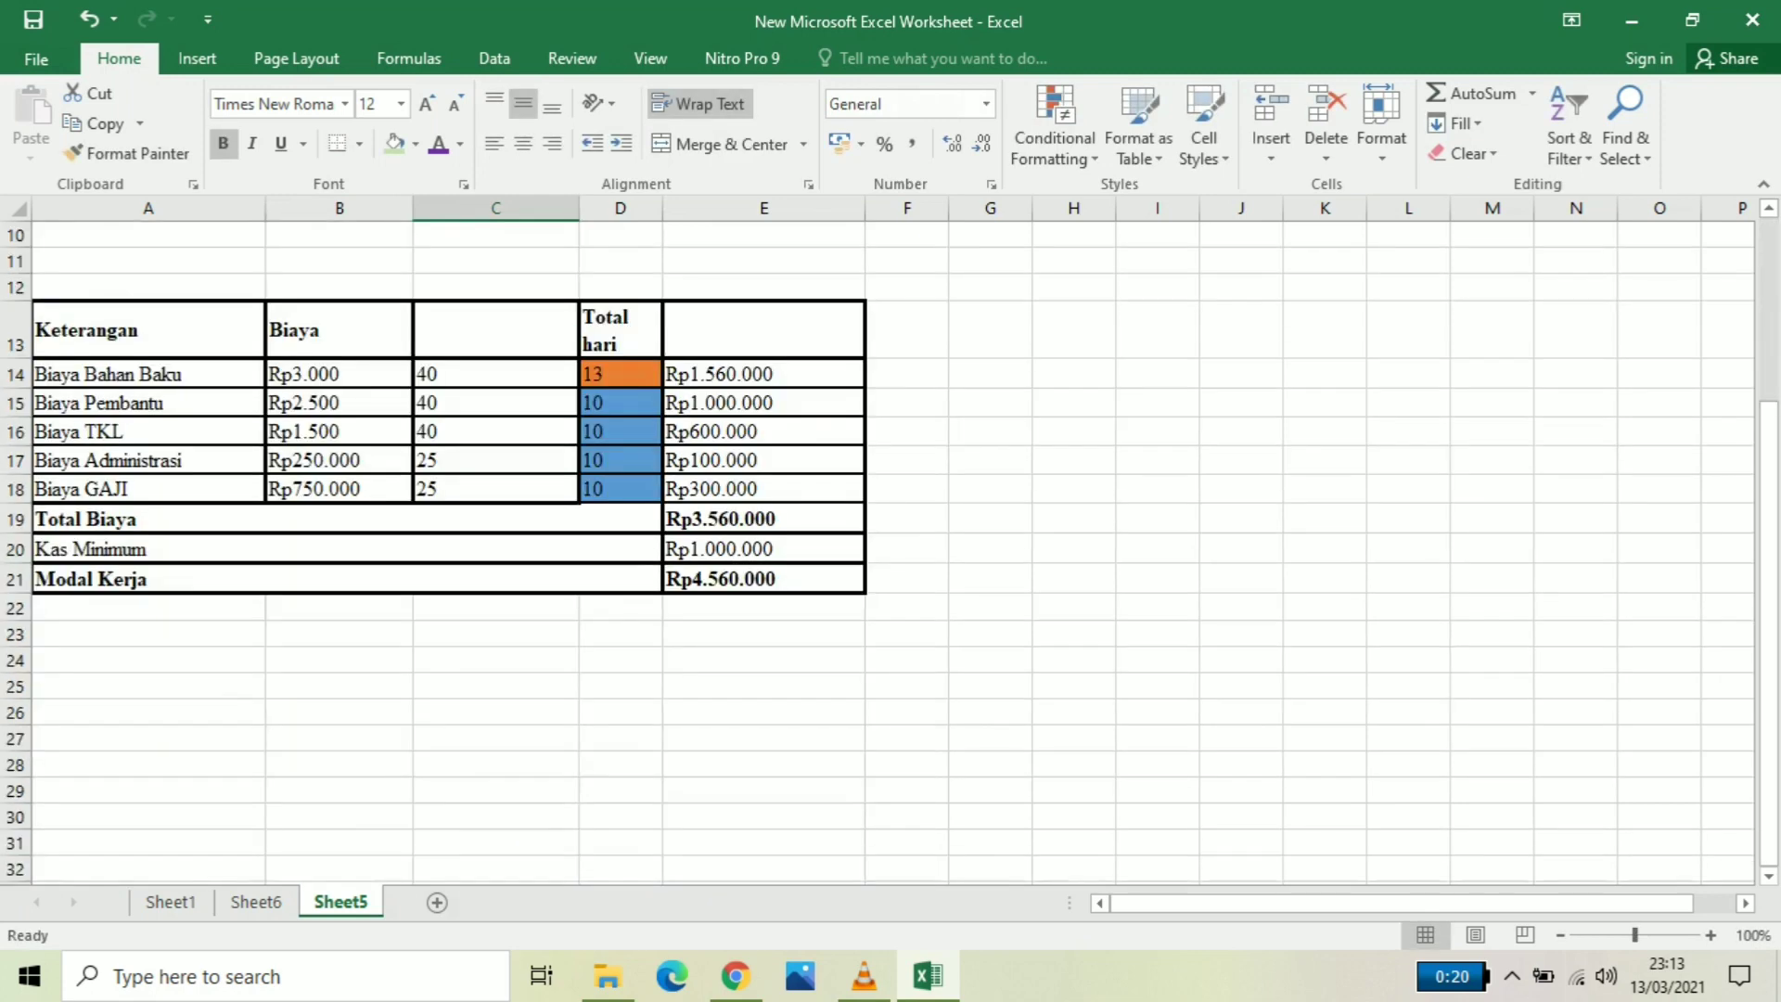
pyautogui.click(339, 431)
pyautogui.write('2000')
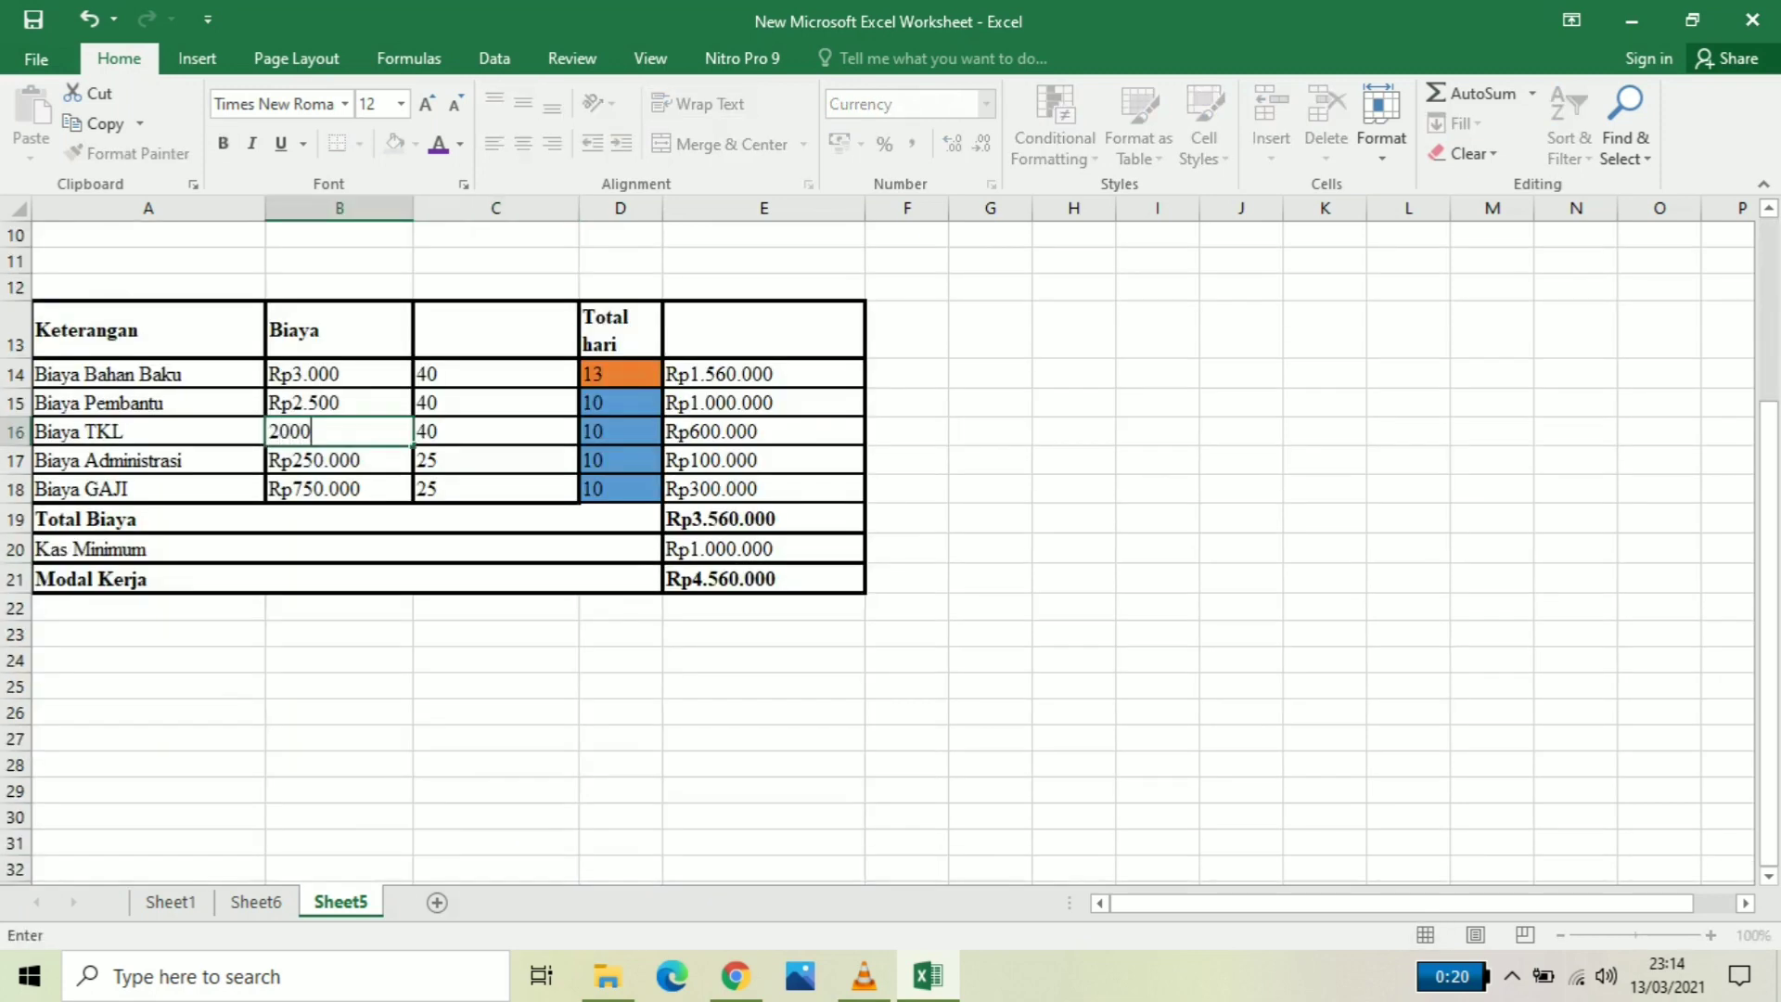
pyautogui.press('Return')
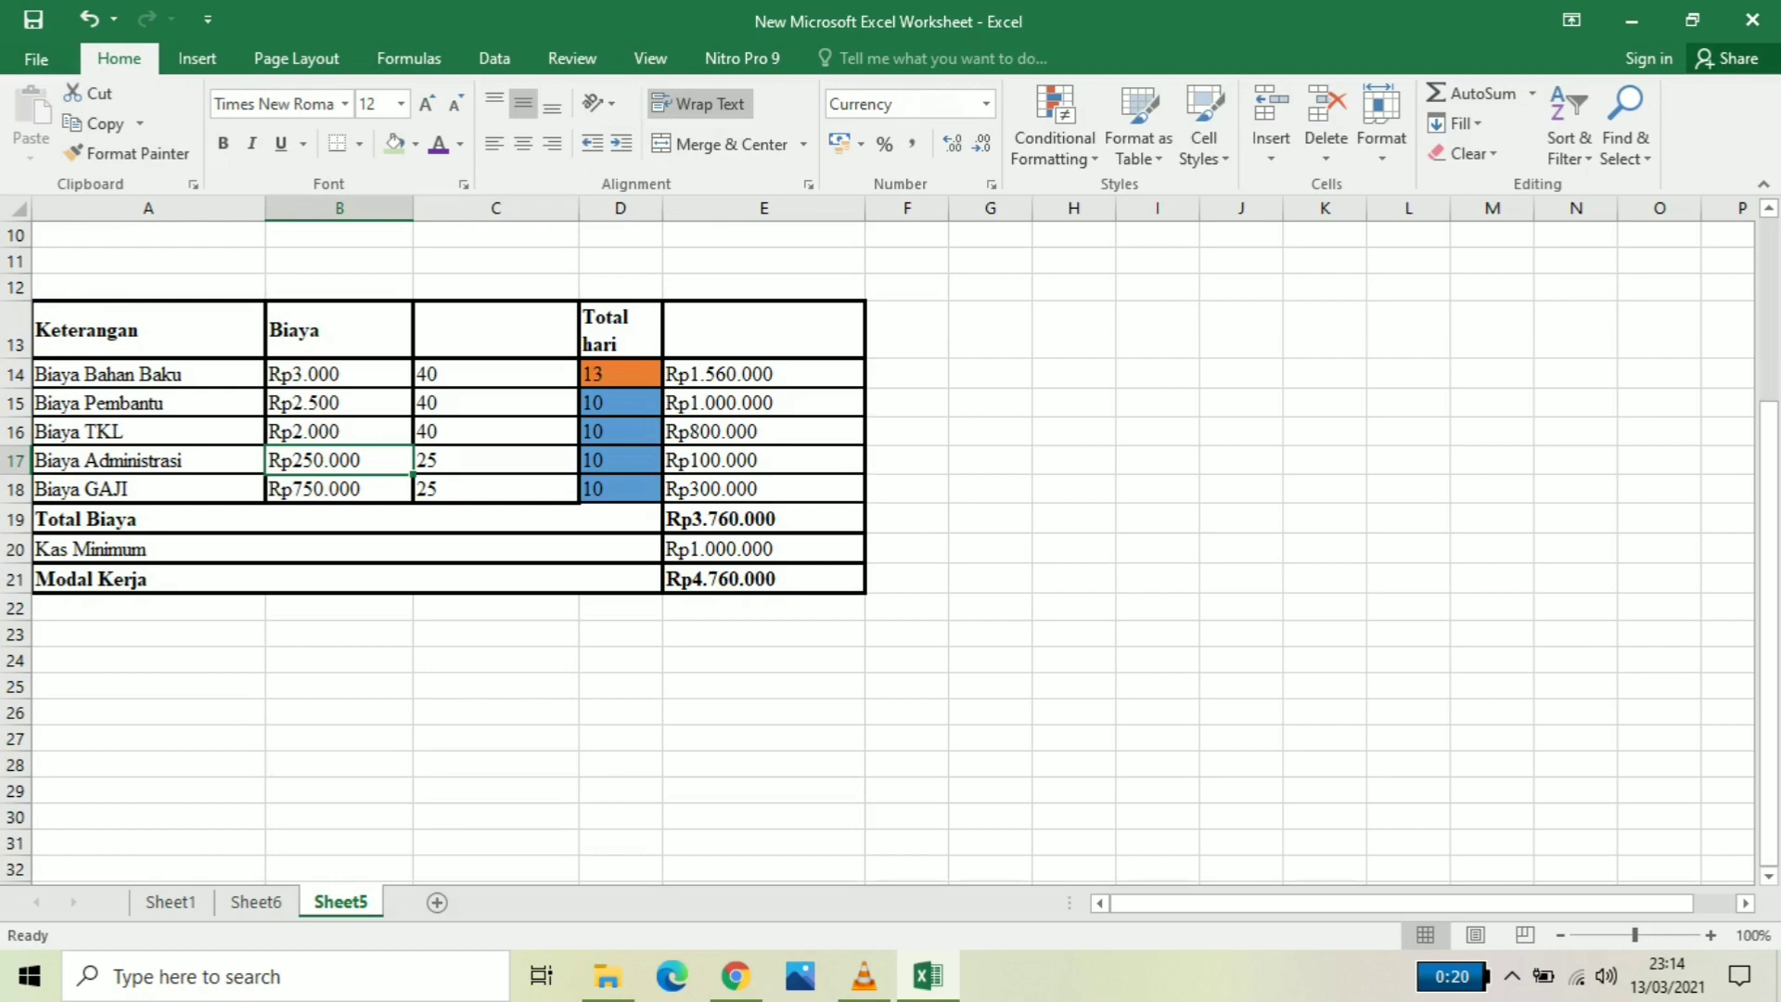
# Replace the Biaya TKL quantity in C16 with 288, clearing the mistyped entry
pyautogui.click(495, 432)
pyautogui.write('4000')
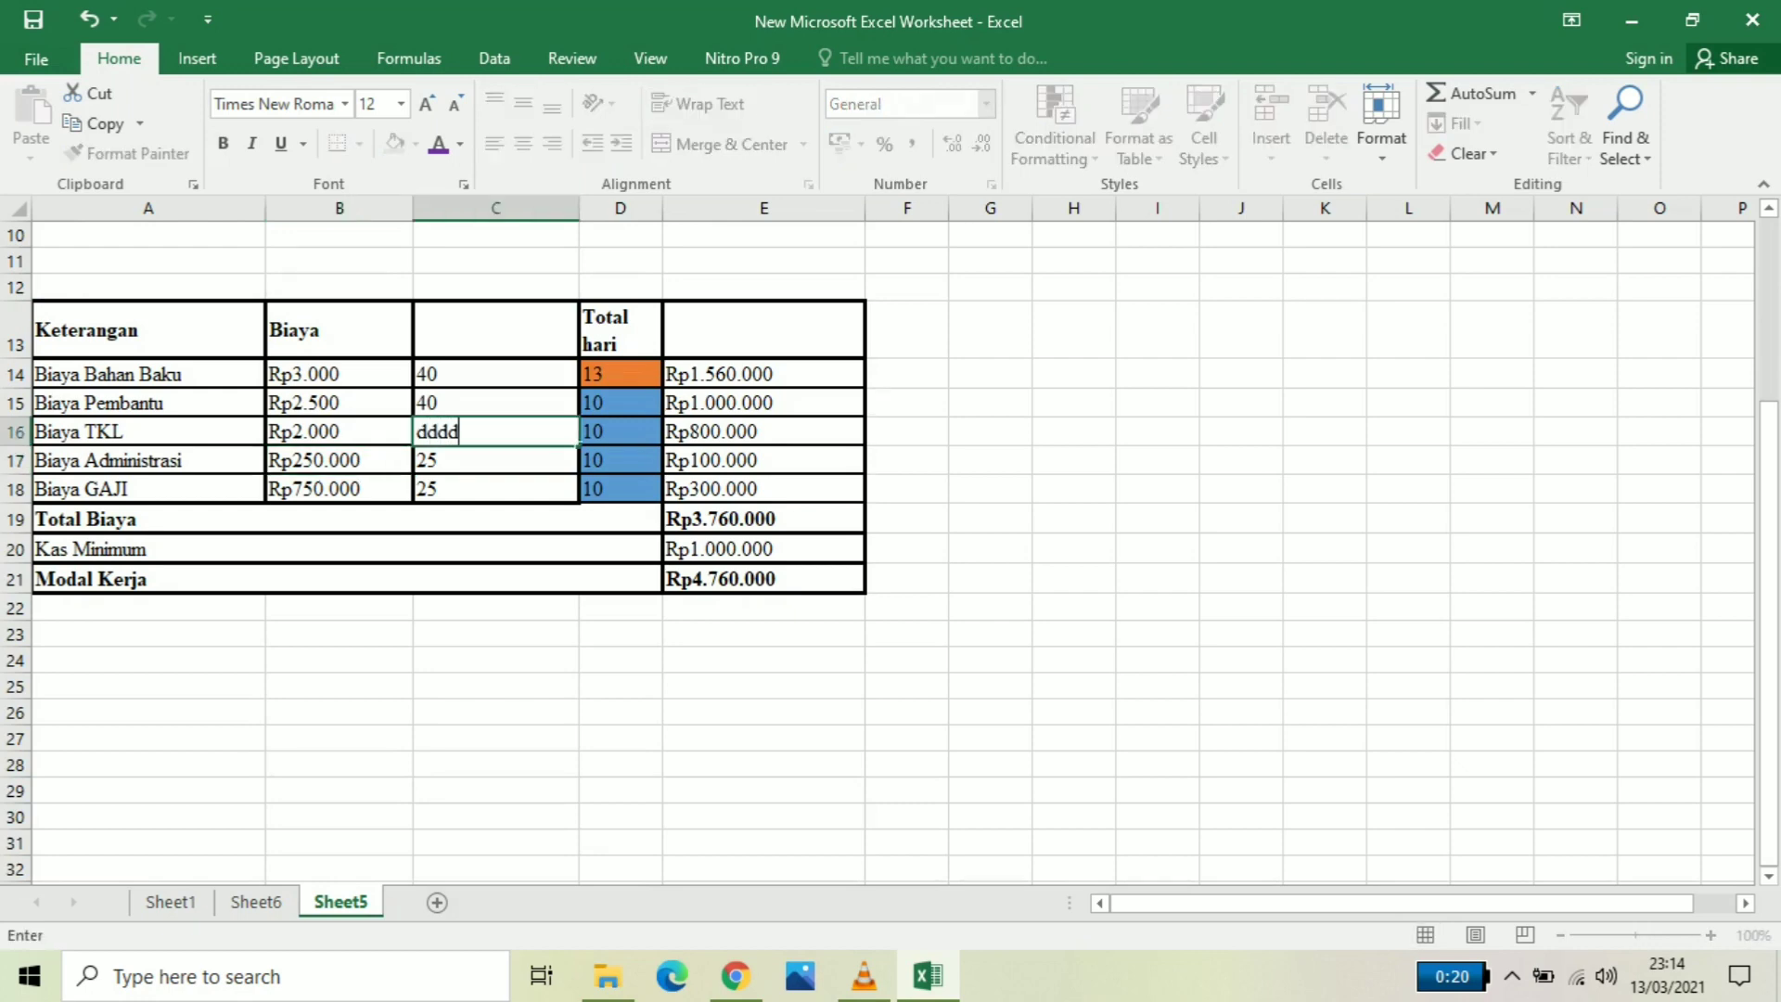
pyautogui.press('BackSpace')
pyautogui.press('BackSpace')
pyautogui.press('BackSpace')
pyautogui.press('BackSpace')
pyautogui.write('288')
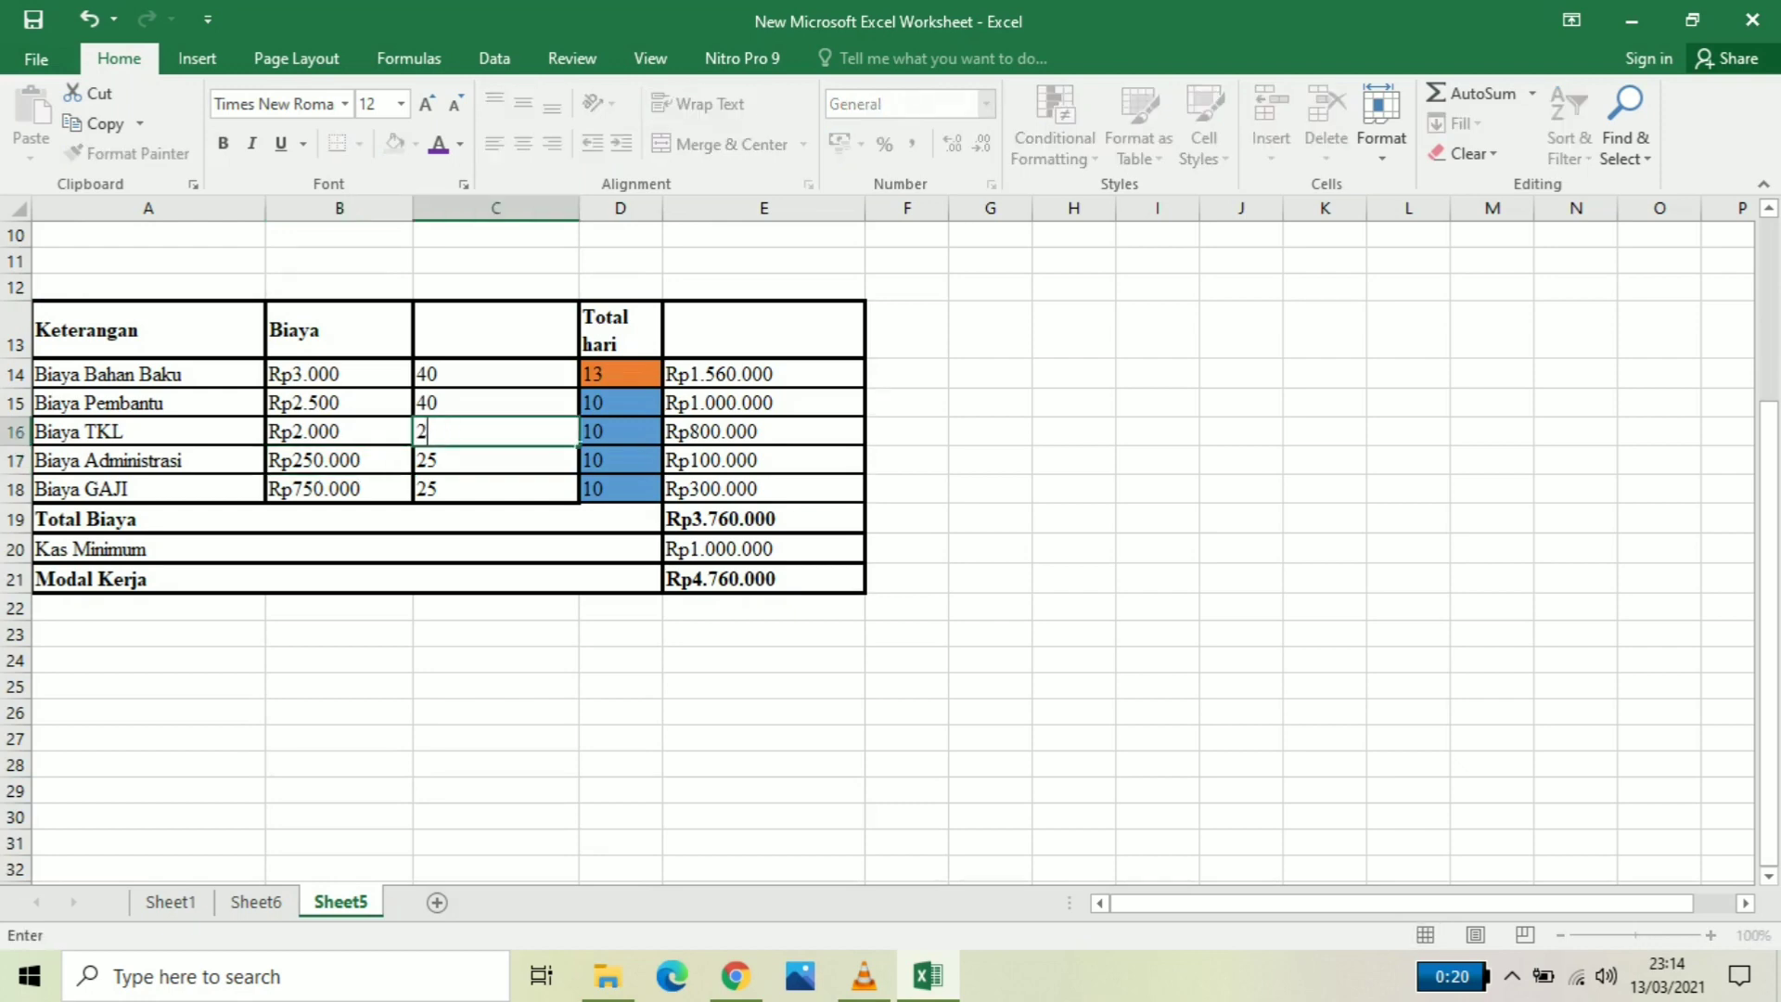